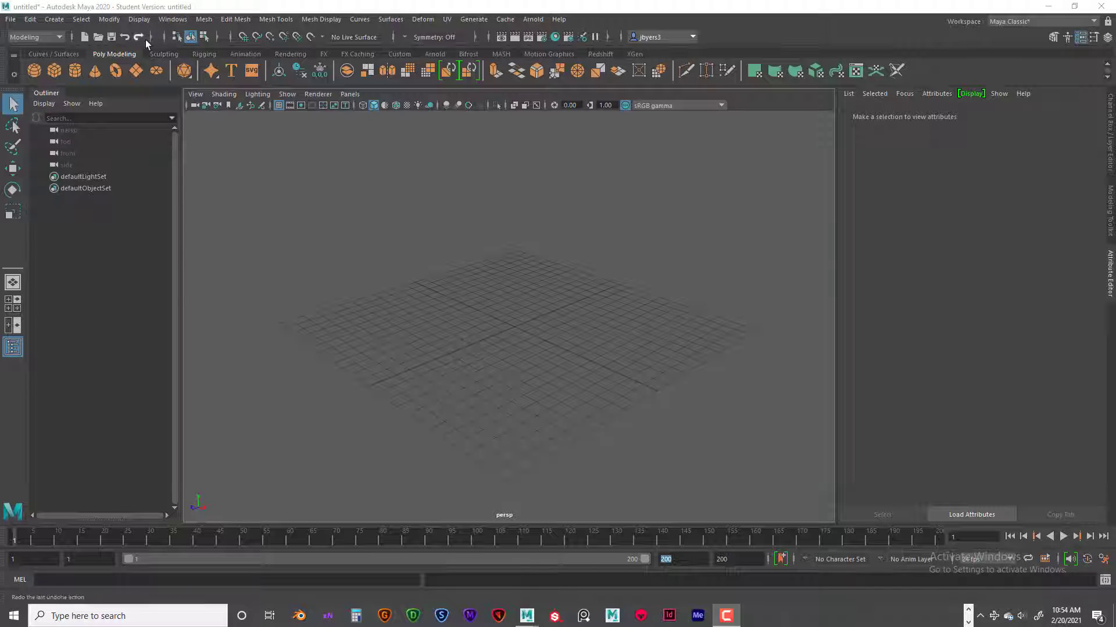
- Save the Time Slider preferences at 24 fps with playback every frame
{"action": "left_click", "coordinate": [177, 21]}
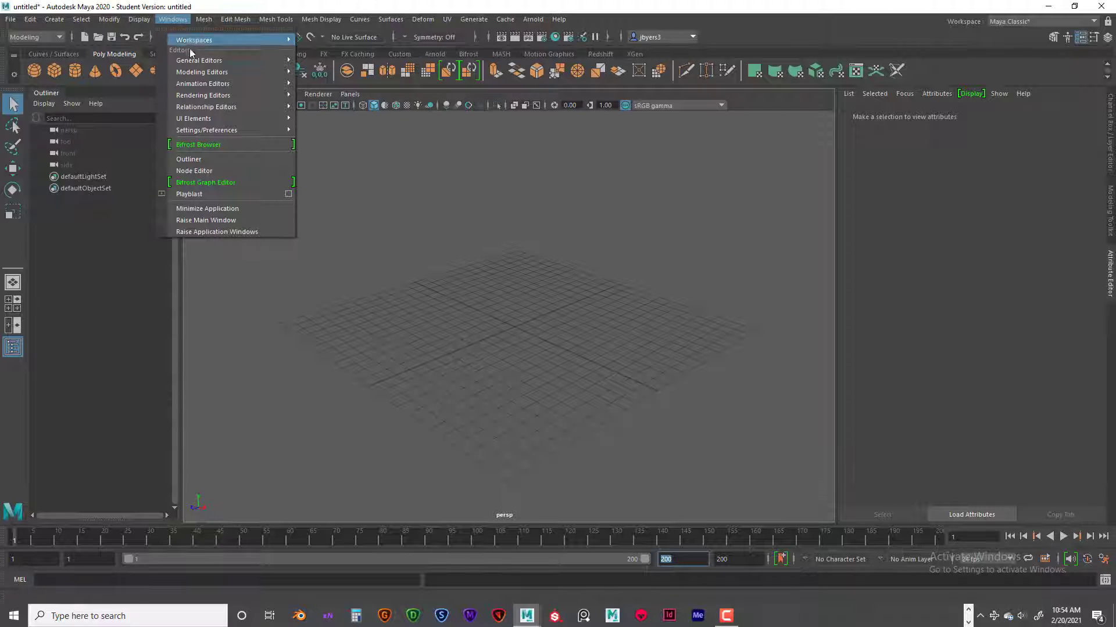
{"action": "left_click", "coordinate": [553, 232]}
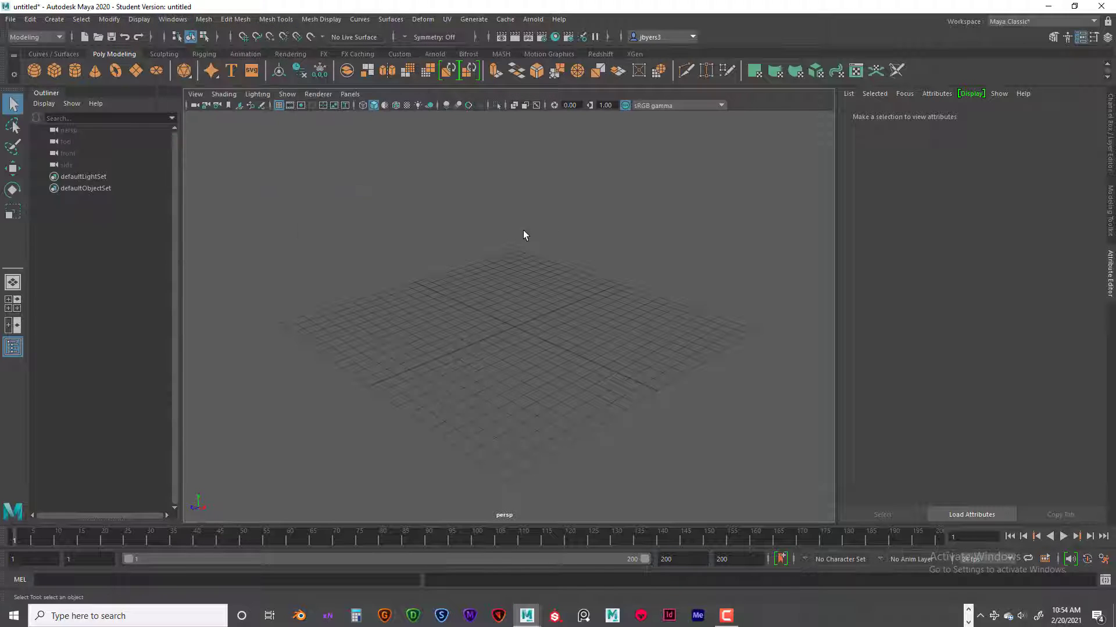
{"action": "left_click", "coordinate": [1103, 559]}
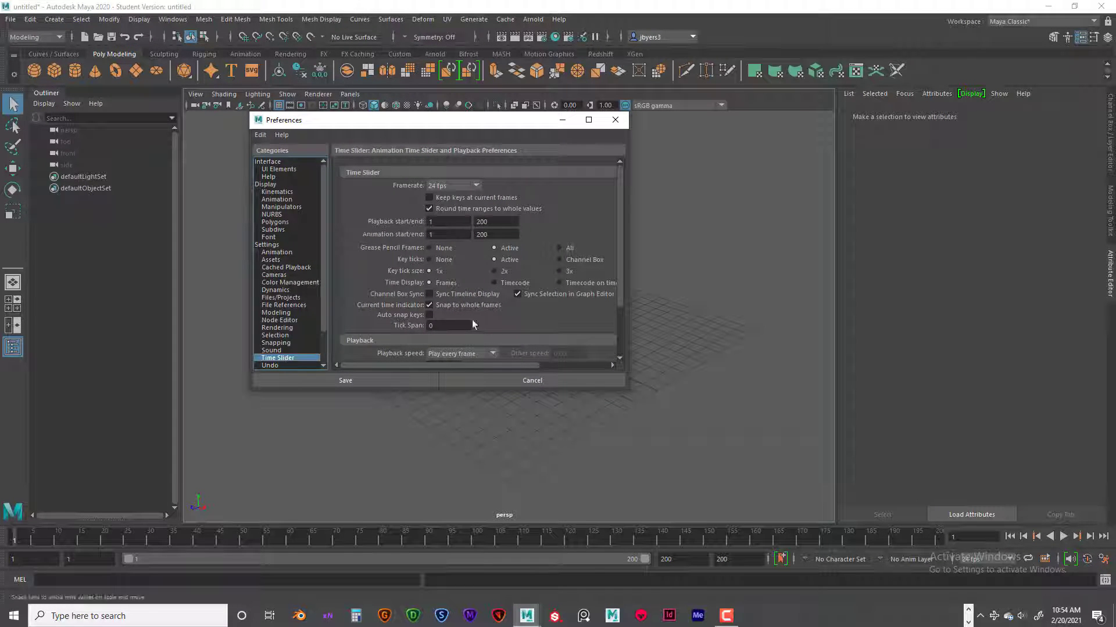
{"action": "scroll", "coordinate": [509, 291], "scroll_direction": "down", "scroll_amount": 3}
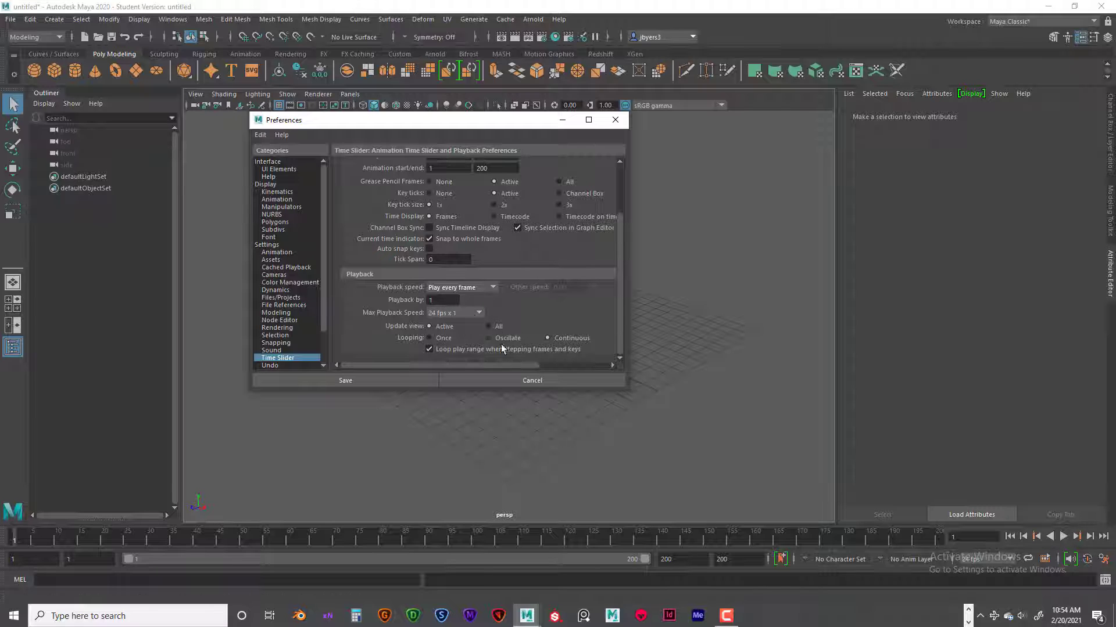
{"action": "left_click", "coordinate": [385, 380]}
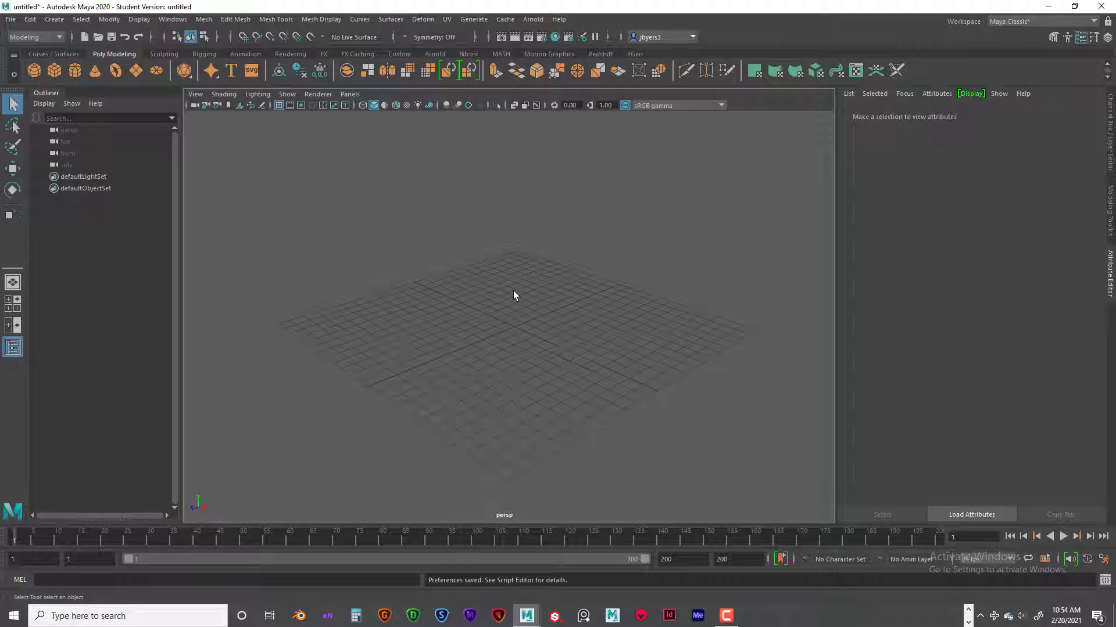
- Set the hotbox to show FX menus only and open the Effects menu
{"action": "key", "text": "space"}
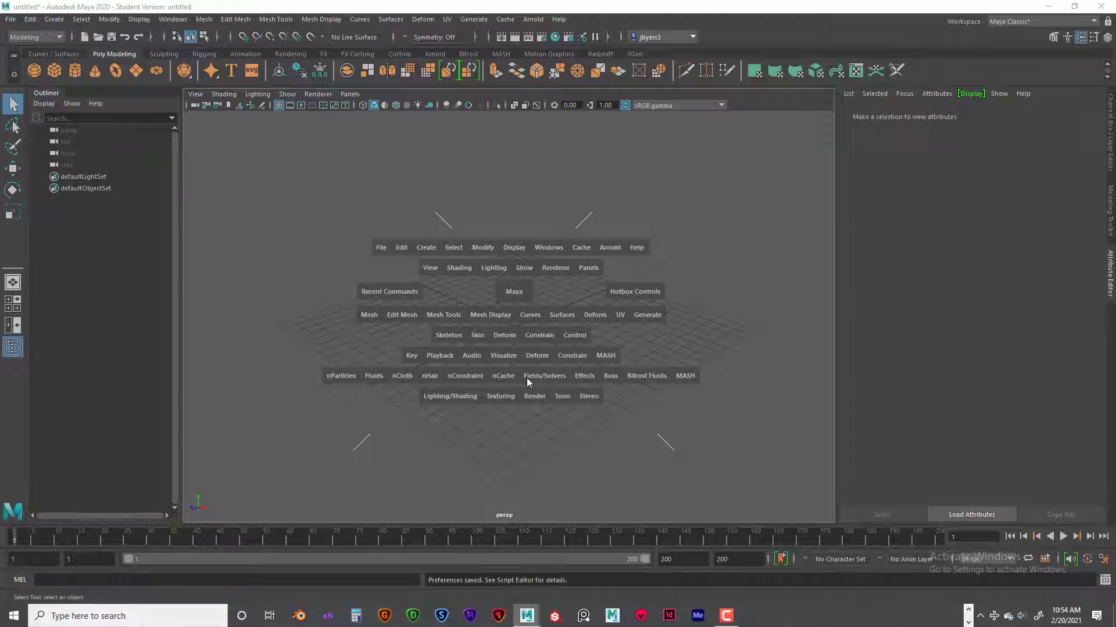
{"action": "left_click", "coordinate": [636, 290]}
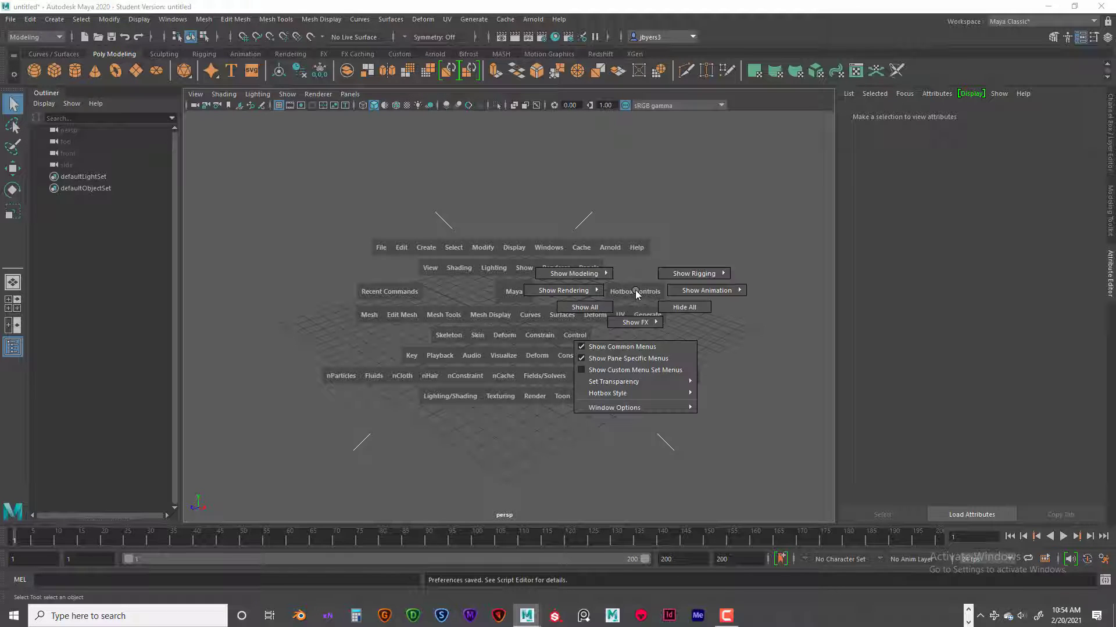
{"action": "left_click_drag", "start_coordinate": [636, 293], "coordinate": [641, 364]}
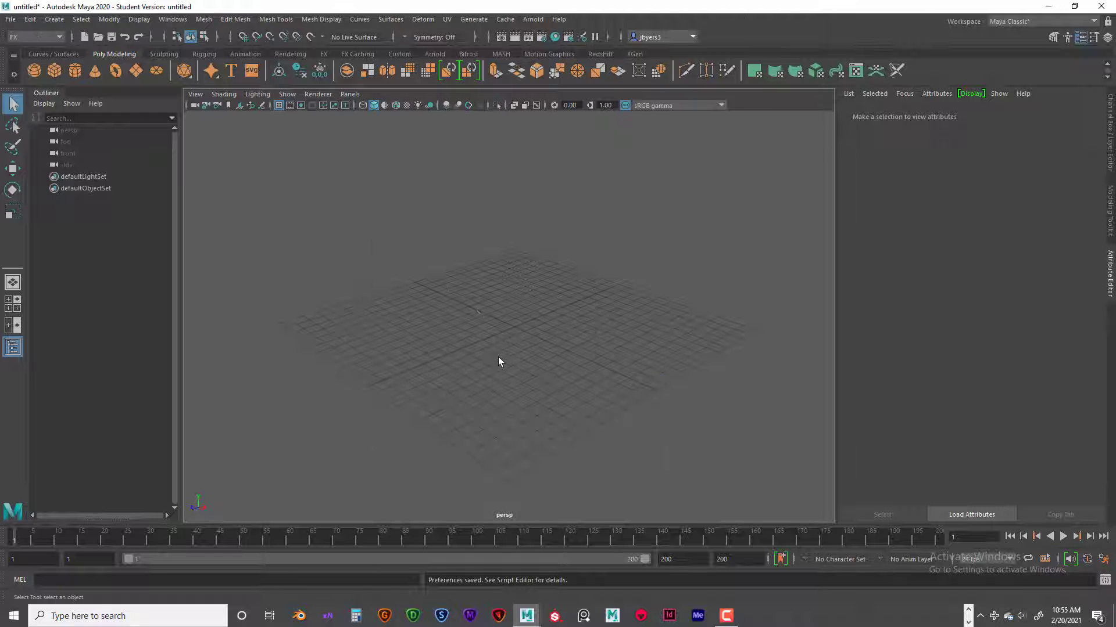
{"action": "key", "text": "space"}
{"action": "key", "text": "space"}
{"action": "key", "text": "space"}
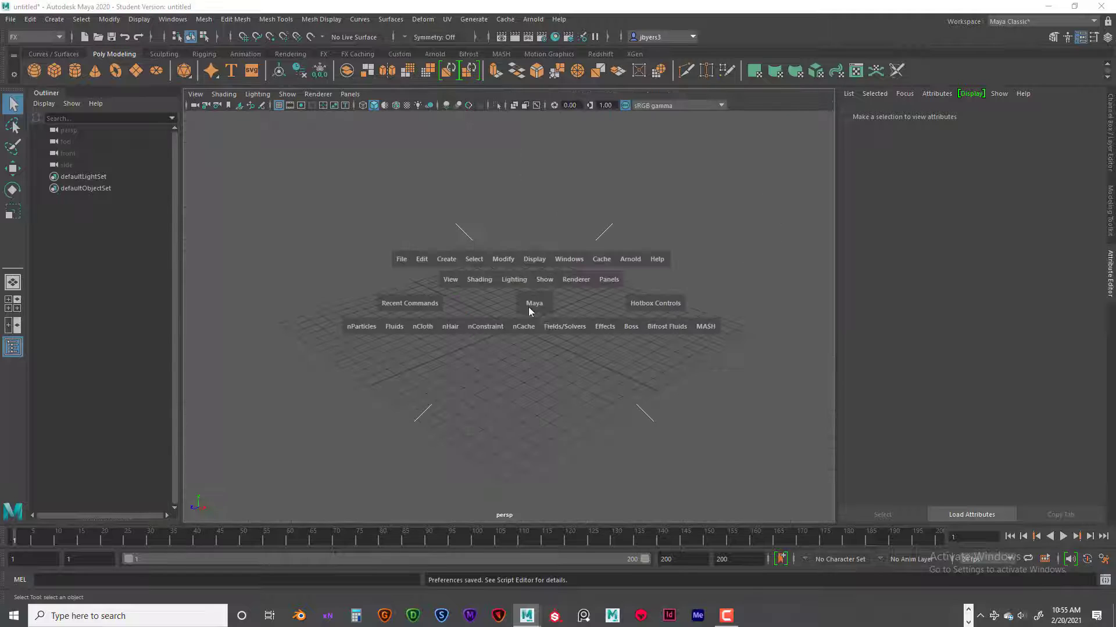
{"action": "left_click", "coordinate": [610, 329]}
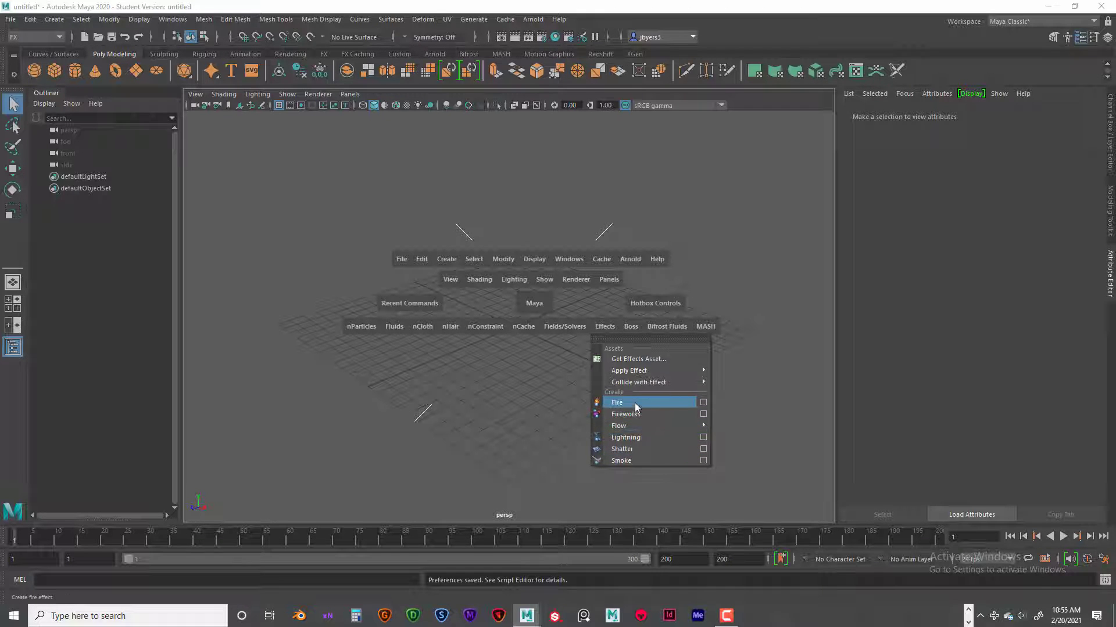
- Create a default Fireworks effect with ten rockets from the Fireworks options dialog
{"action": "left_click", "coordinate": [704, 418]}
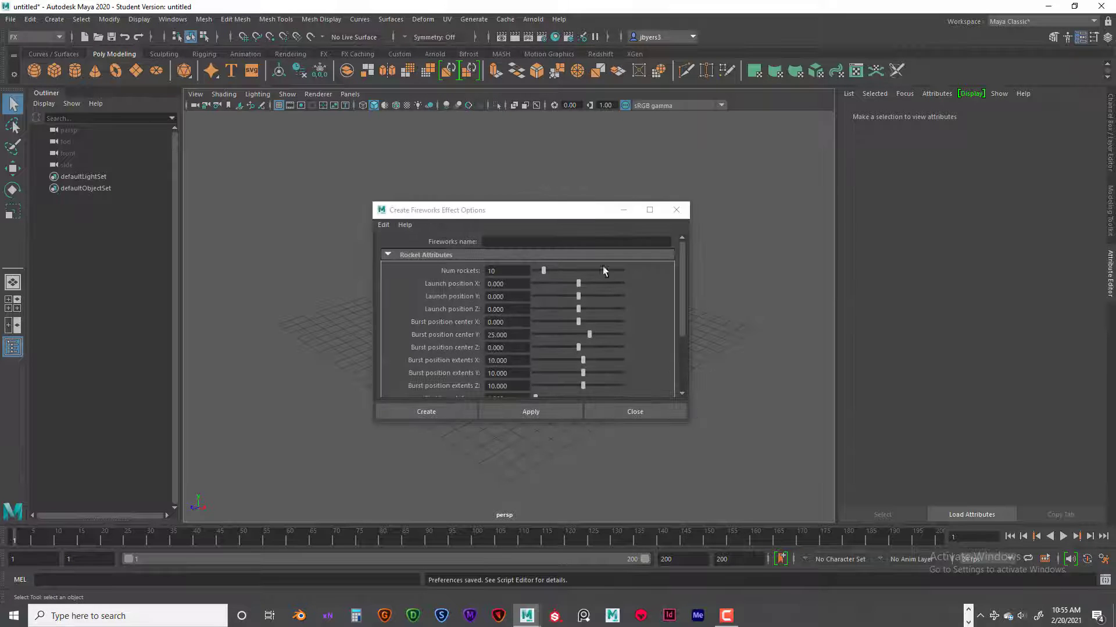
{"action": "left_click_drag", "start_coordinate": [553, 211], "coordinate": [532, 156]}
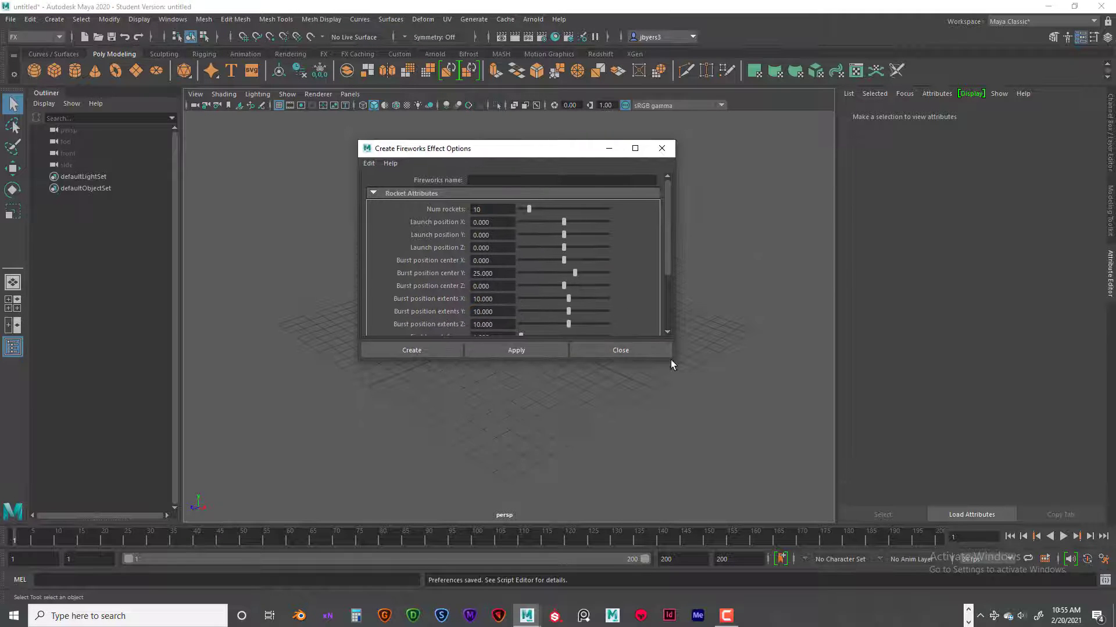
{"action": "left_click_drag", "start_coordinate": [672, 360], "coordinate": [711, 477]}
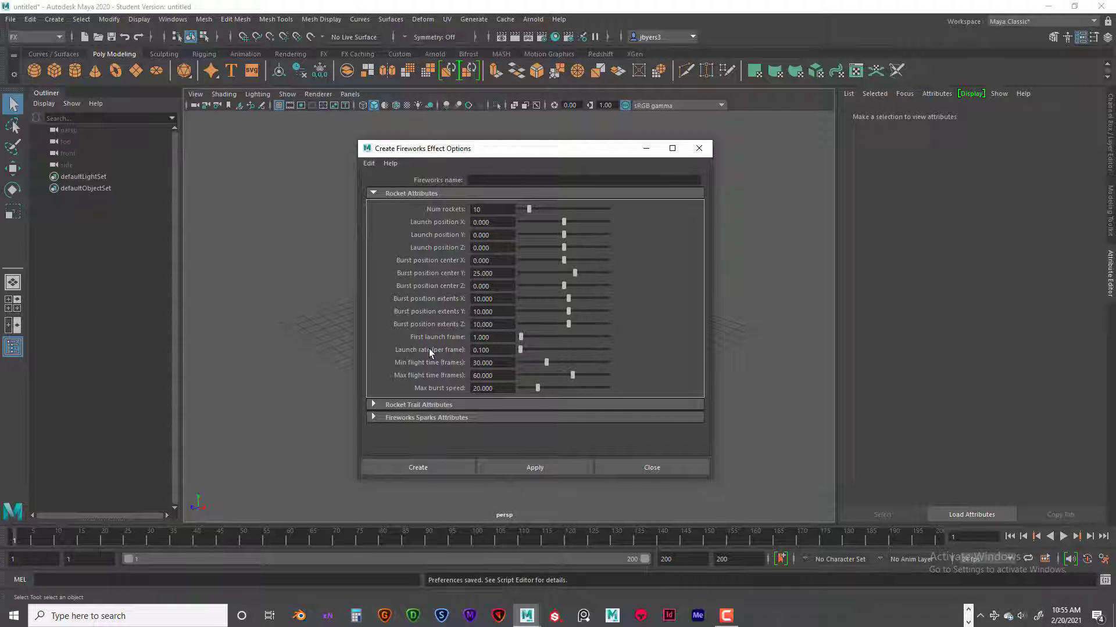
{"action": "left_click_drag", "start_coordinate": [542, 150], "coordinate": [431, 137]}
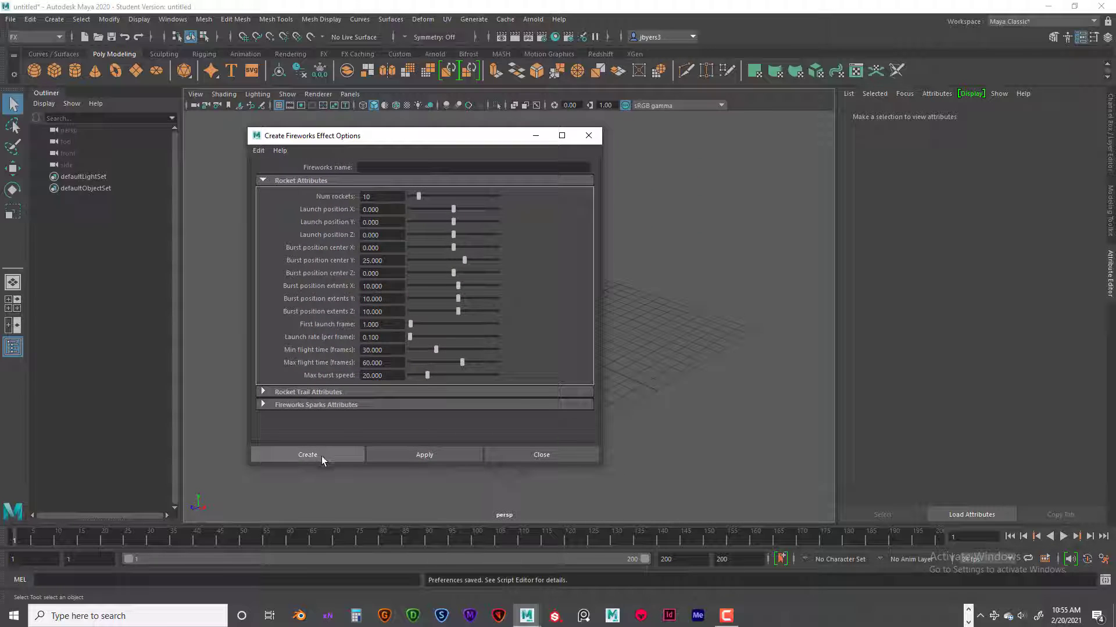
{"action": "left_click", "coordinate": [322, 455]}
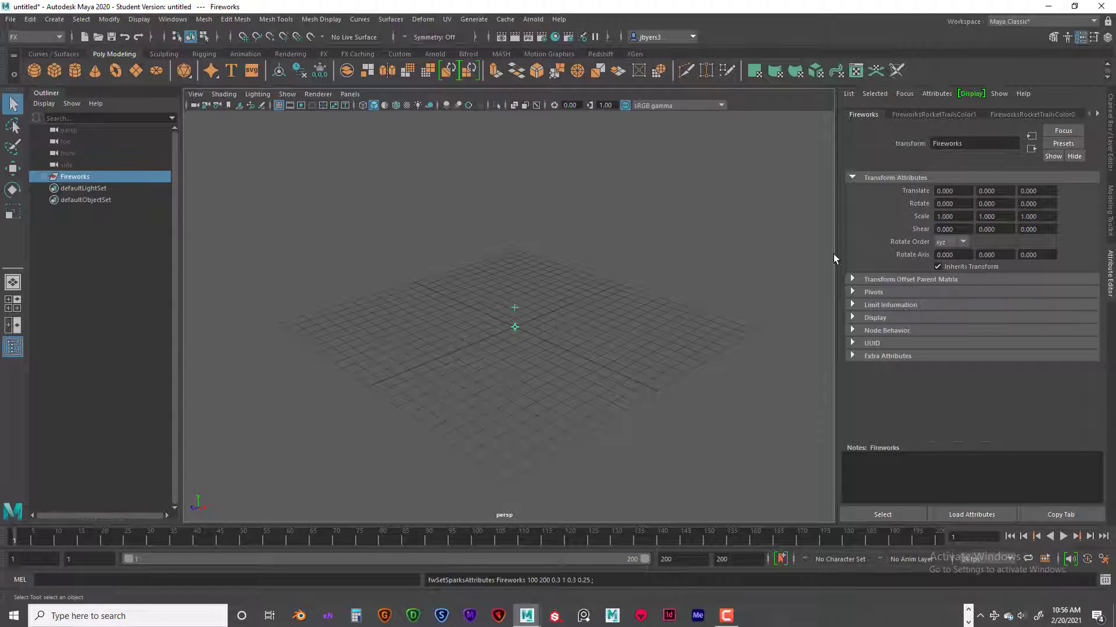
{"action": "left_click", "coordinate": [1096, 113]}
- Switch to the Channel Box listing the Fireworks channels with Ctrl+A
{"action": "key", "text": "ctrl+a"}
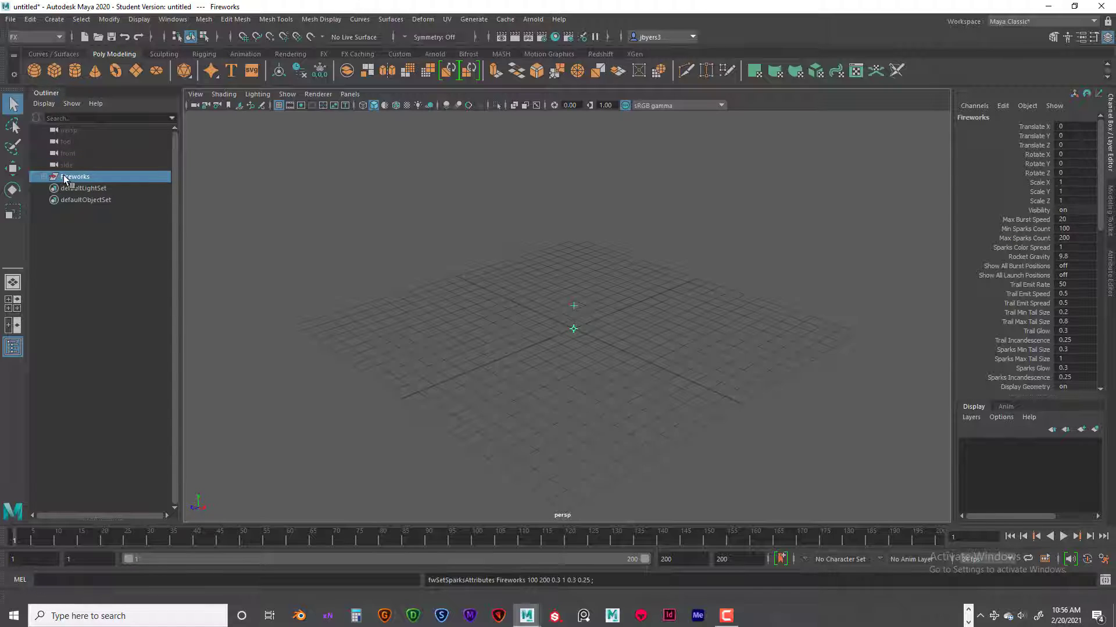
{"action": "middle_click_drag", "start_coordinate": [62, 176], "coordinate": [79, 175]}
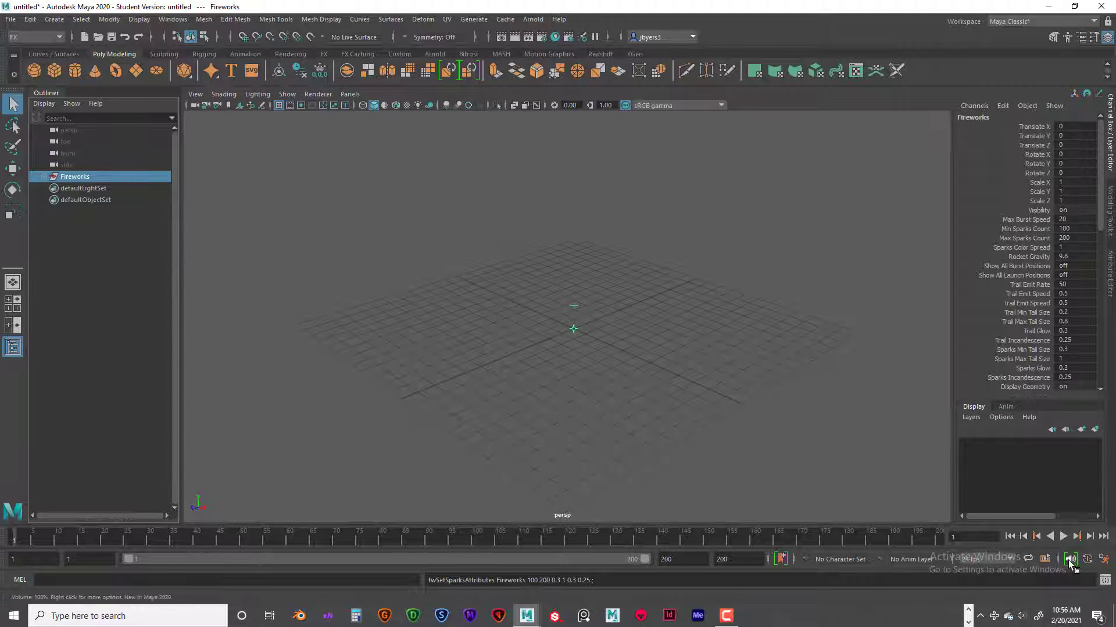
- Play the fireworks animation, pulling back and orbiting the view to frame the burst
{"action": "left_click", "coordinate": [1062, 536]}
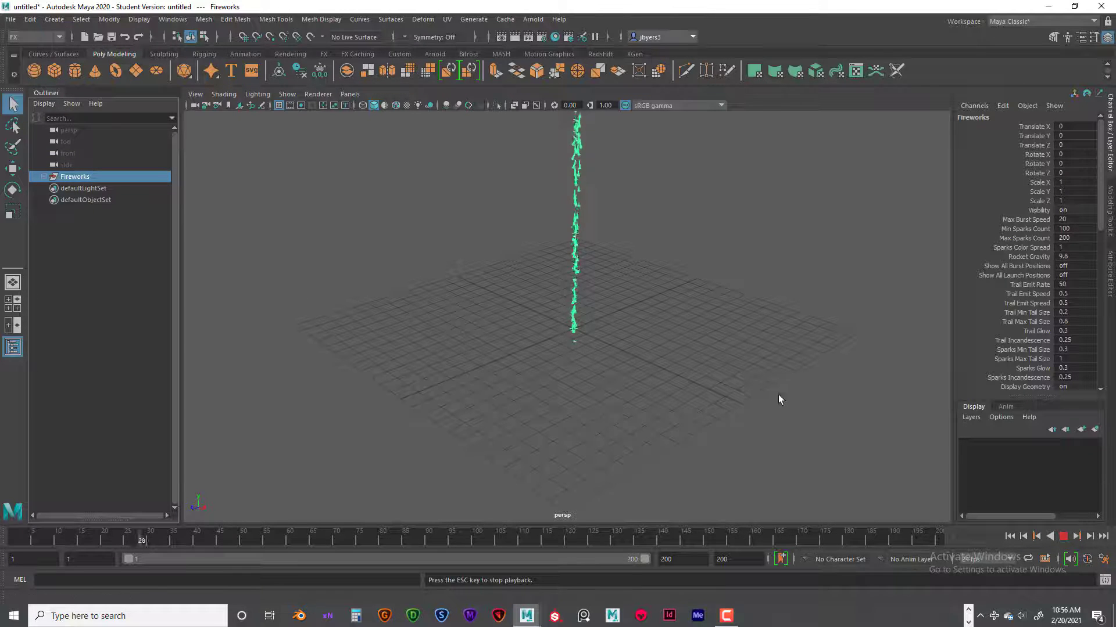
{"action": "scroll", "coordinate": [762, 399], "scroll_direction": "down", "scroll_amount": 5}
{"action": "middle_click_drag", "start_coordinate": [671, 367], "coordinate": [649, 413], "text": "alt"}
{"action": "left_click_drag", "start_coordinate": [649, 412], "coordinate": [634, 432], "text": "alt"}
{"action": "left_click", "coordinate": [679, 421]}
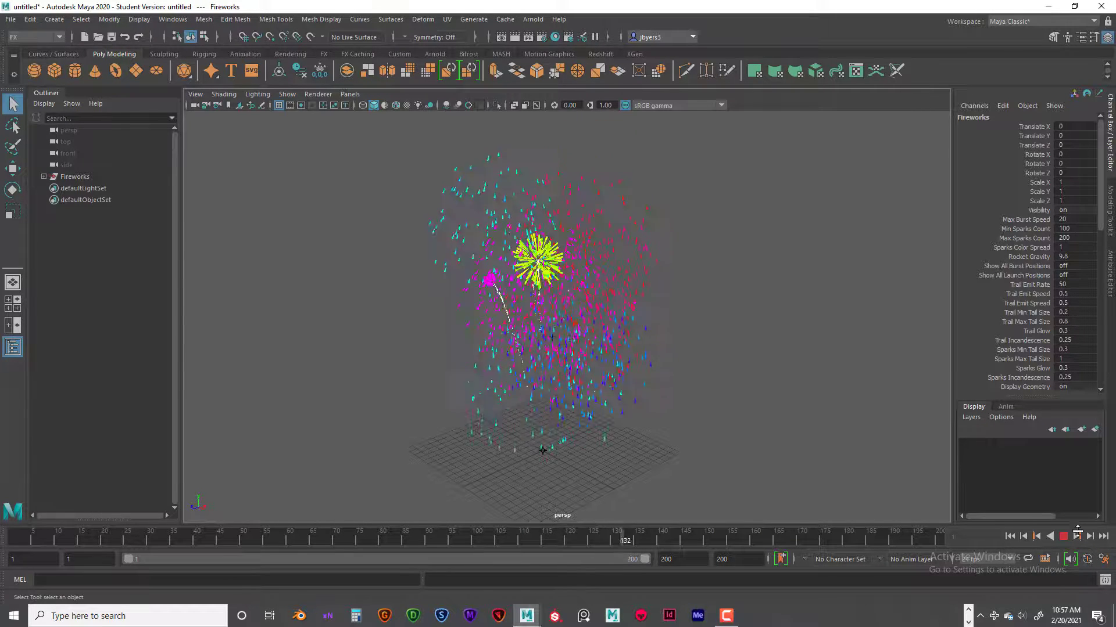
{"action": "key", "text": "Escape"}
{"action": "left_click", "coordinate": [382, 290]}
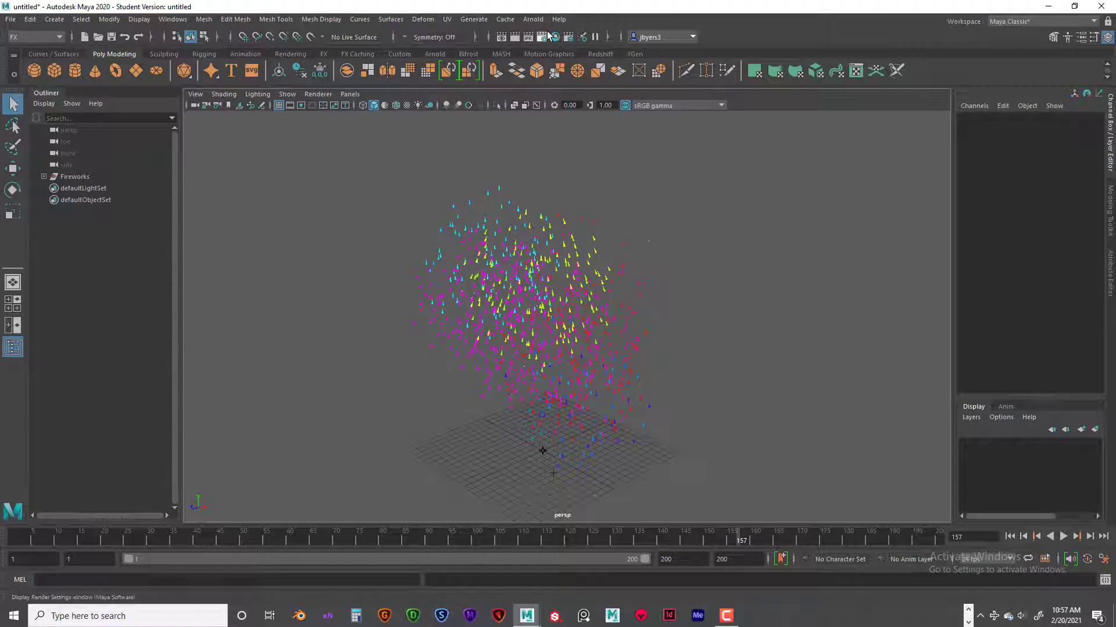
- Replay the animation from the first frame and stop at frame 83
{"action": "left_click", "coordinate": [1010, 537]}
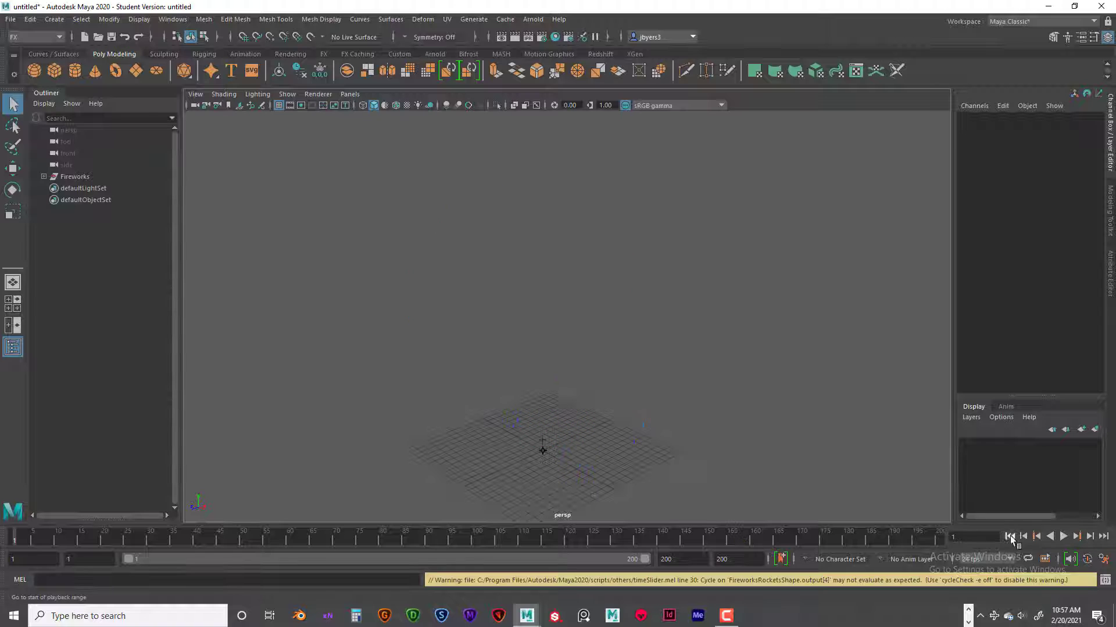
{"action": "left_click", "coordinate": [1063, 537]}
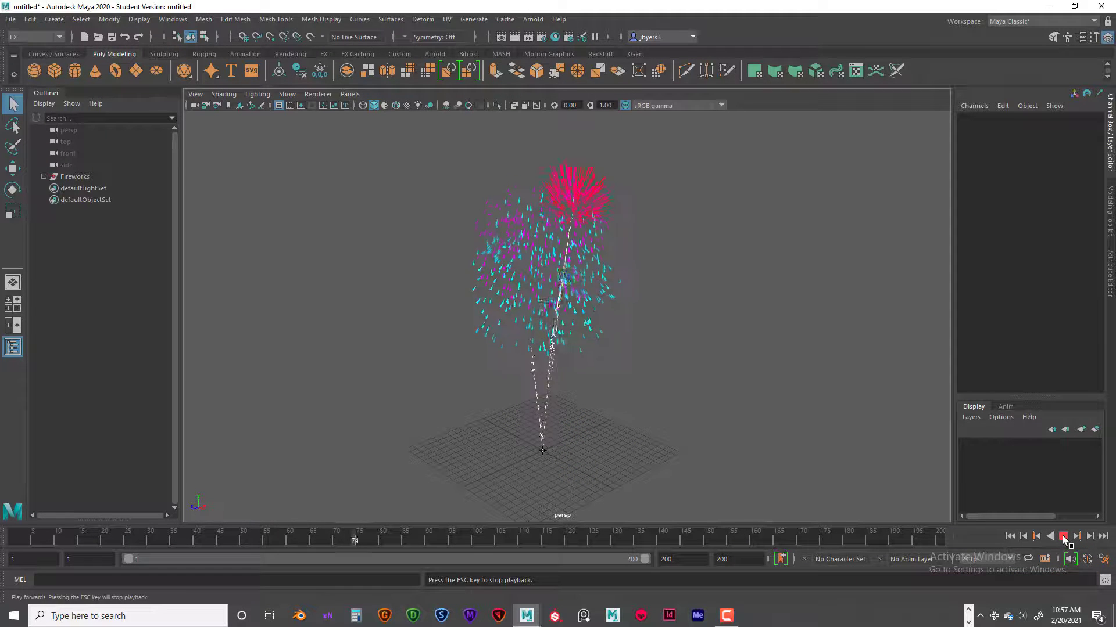
{"action": "left_click", "coordinate": [1063, 536]}
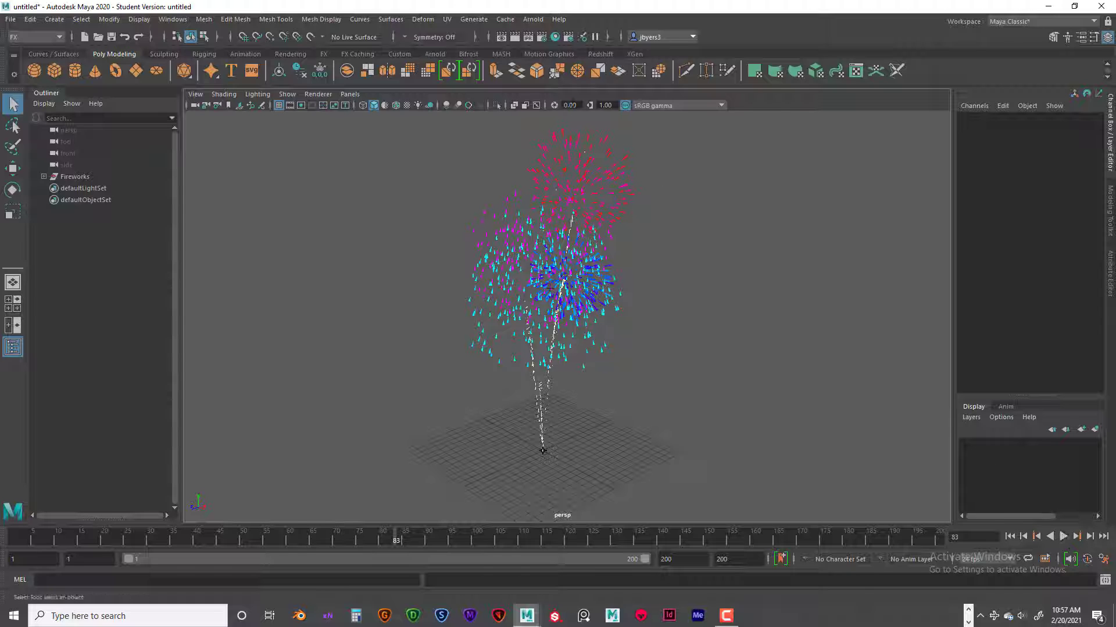
- Open Render Settings and keep Maya Software as the renderer
{"action": "left_click", "coordinate": [542, 37]}
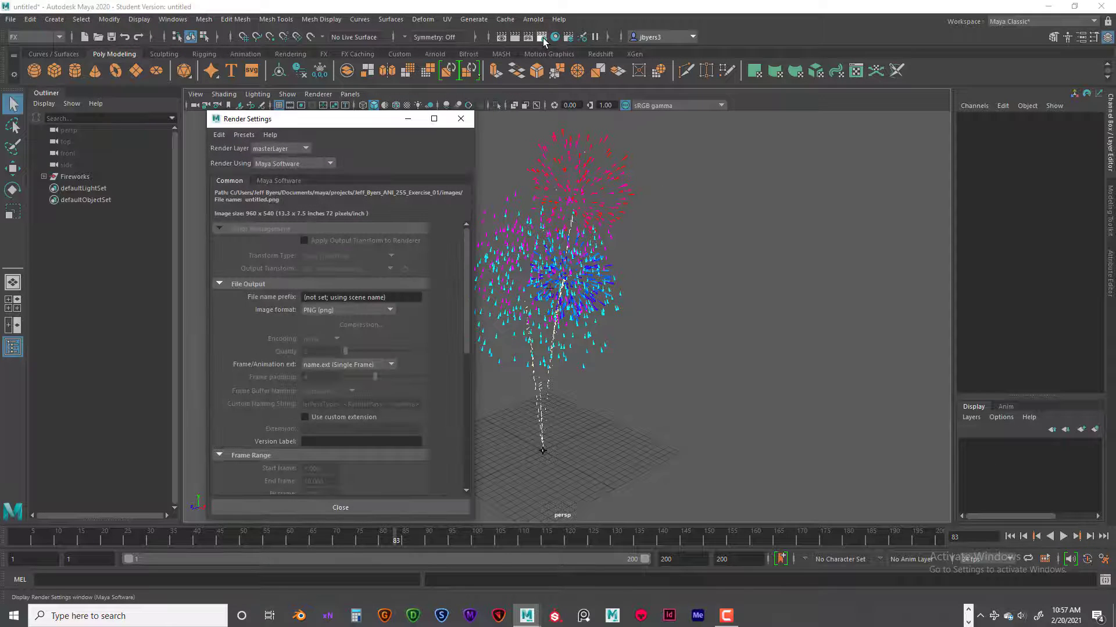
{"action": "left_click_drag", "start_coordinate": [270, 118], "coordinate": [278, 46]}
{"action": "left_click", "coordinate": [280, 109]}
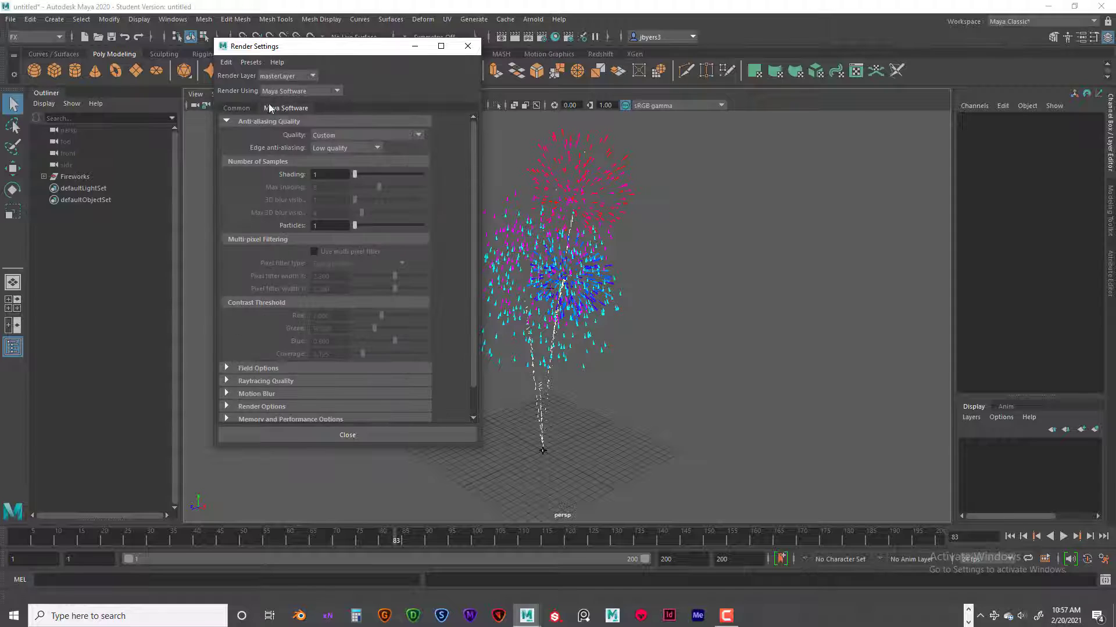
{"action": "left_click", "coordinate": [336, 91]}
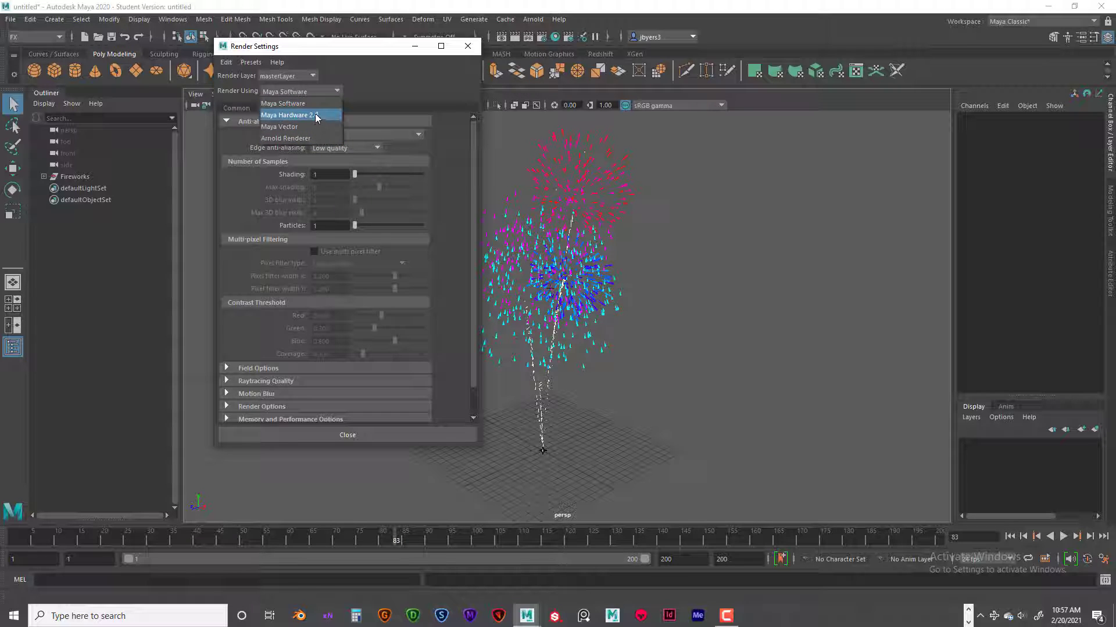
{"action": "left_click", "coordinate": [296, 103]}
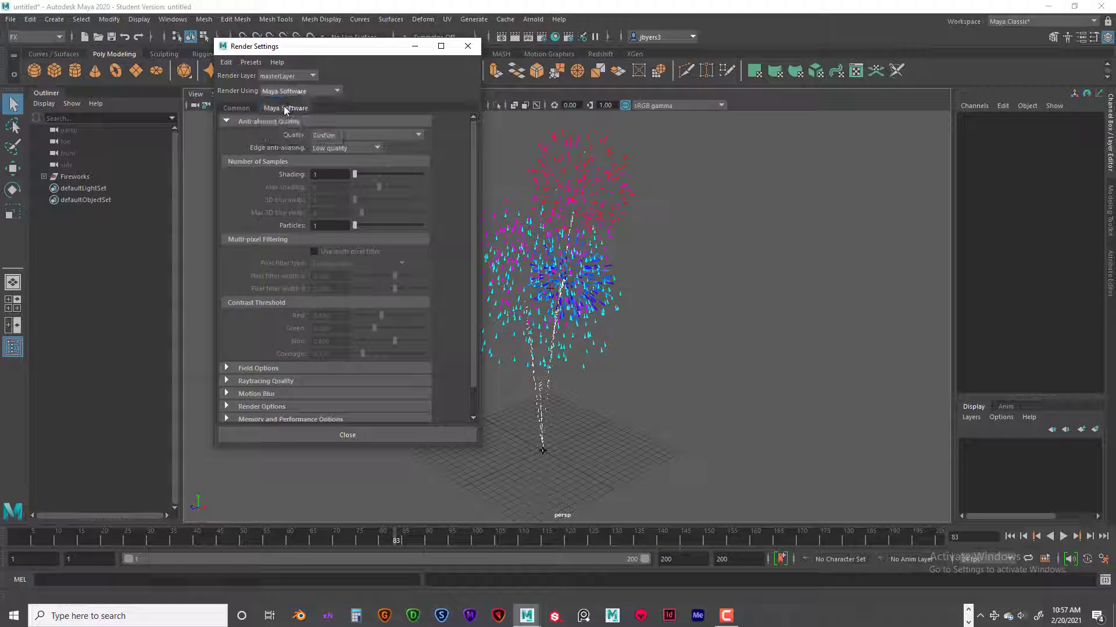
{"action": "left_click_drag", "start_coordinate": [356, 53], "coordinate": [852, 63]}
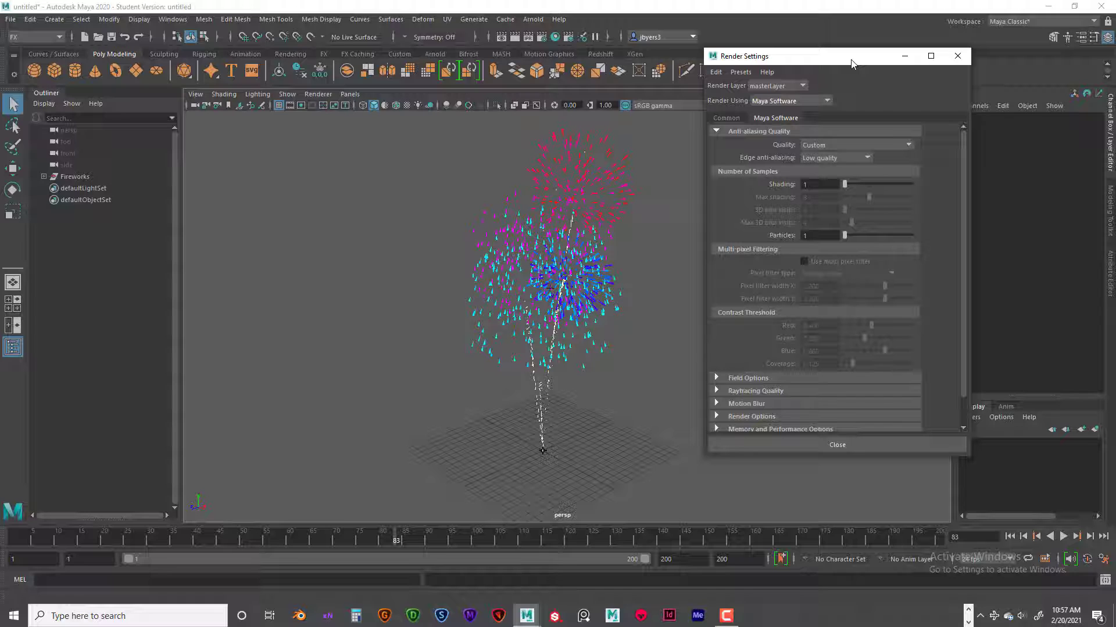
{"action": "left_click", "coordinate": [827, 101]}
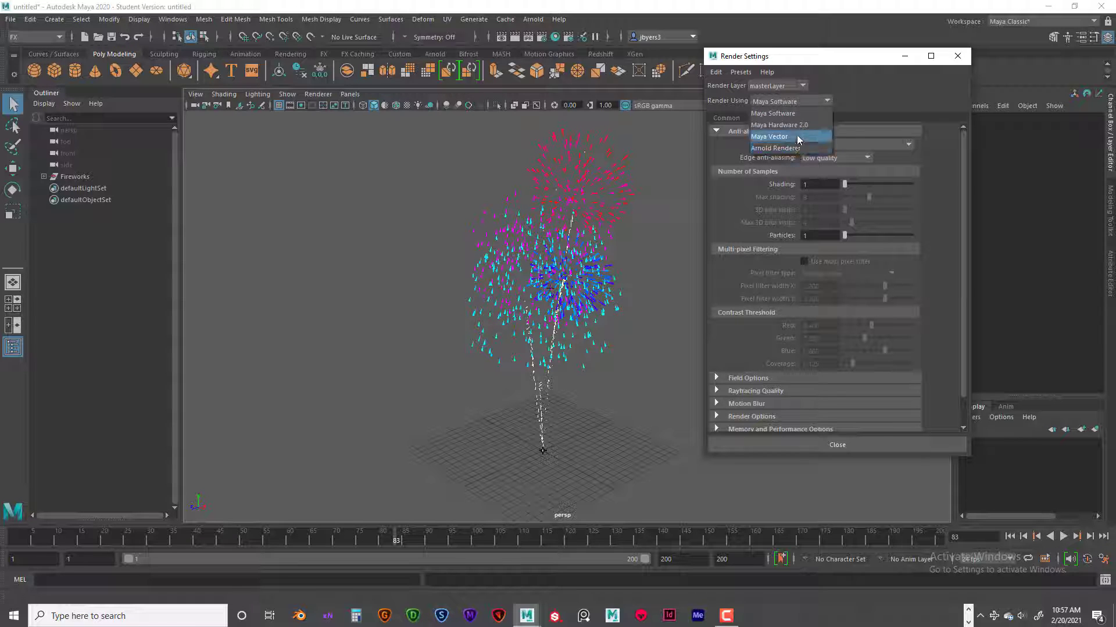
{"action": "left_click", "coordinate": [775, 114]}
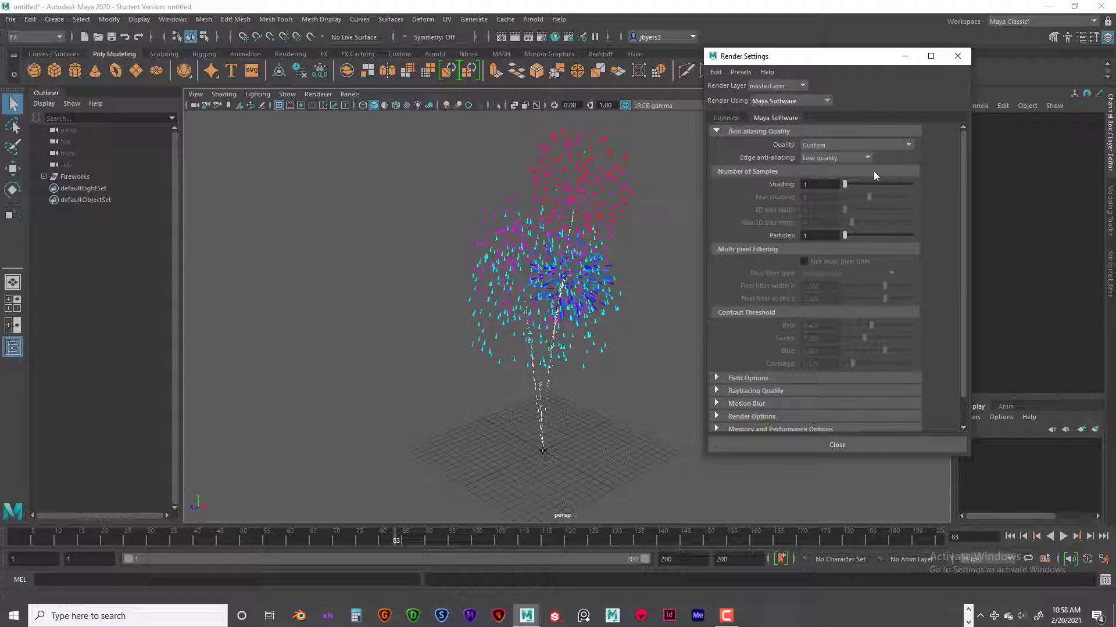
- Set Production quality anti-aliasing with Highest quality edges, then review the Common settings
{"action": "left_click", "coordinate": [835, 144]}
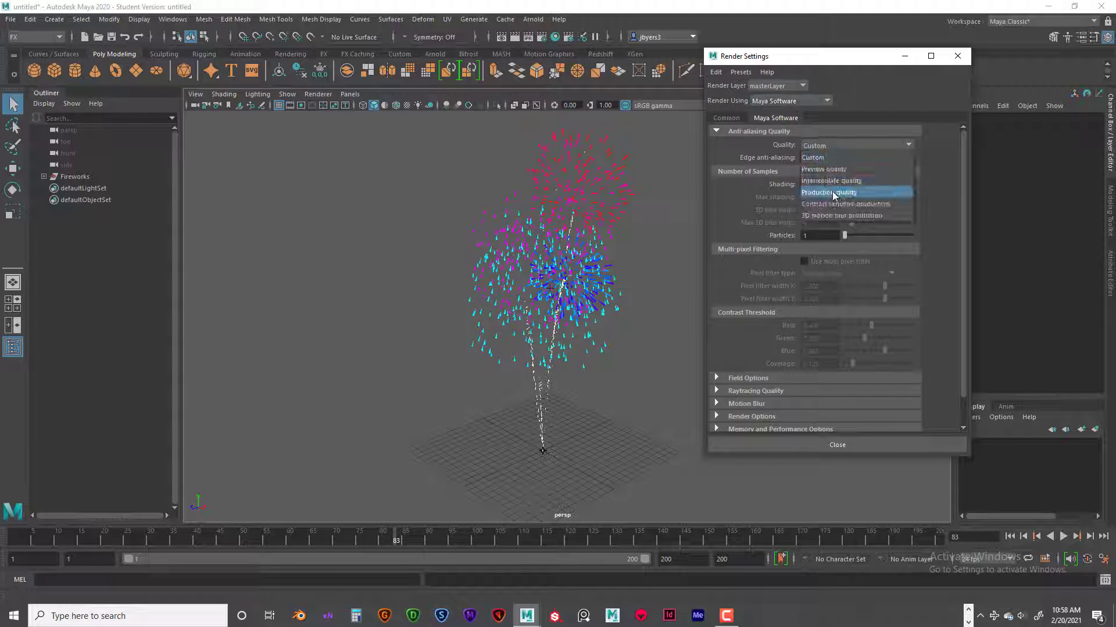
{"action": "left_click", "coordinate": [832, 192]}
{"action": "left_click", "coordinate": [833, 157]}
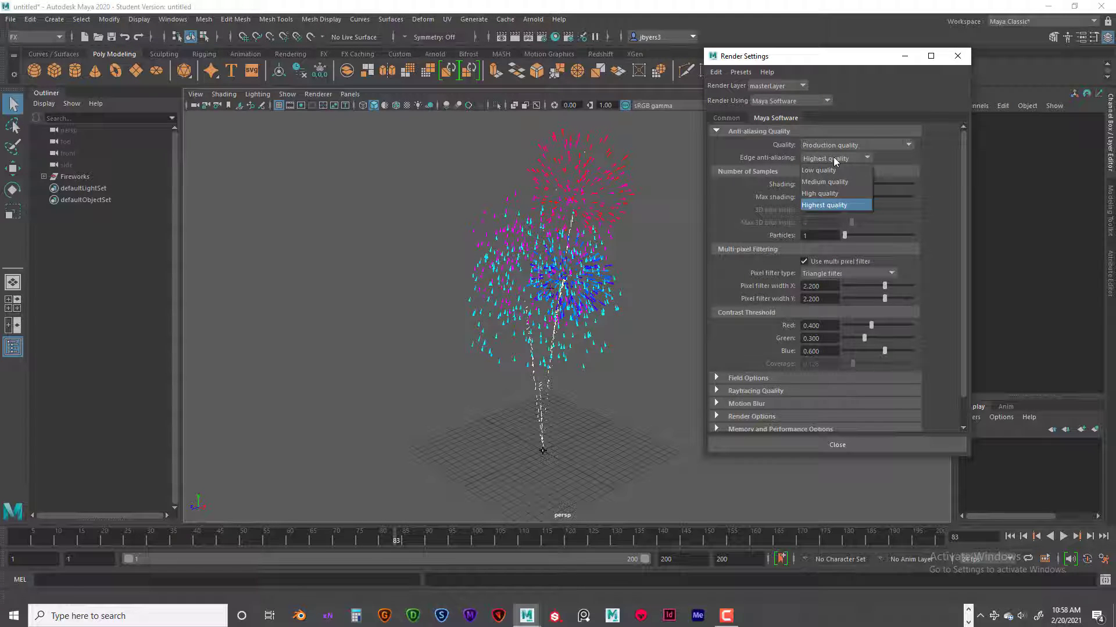
{"action": "left_click", "coordinate": [828, 202]}
{"action": "left_click", "coordinate": [737, 119]}
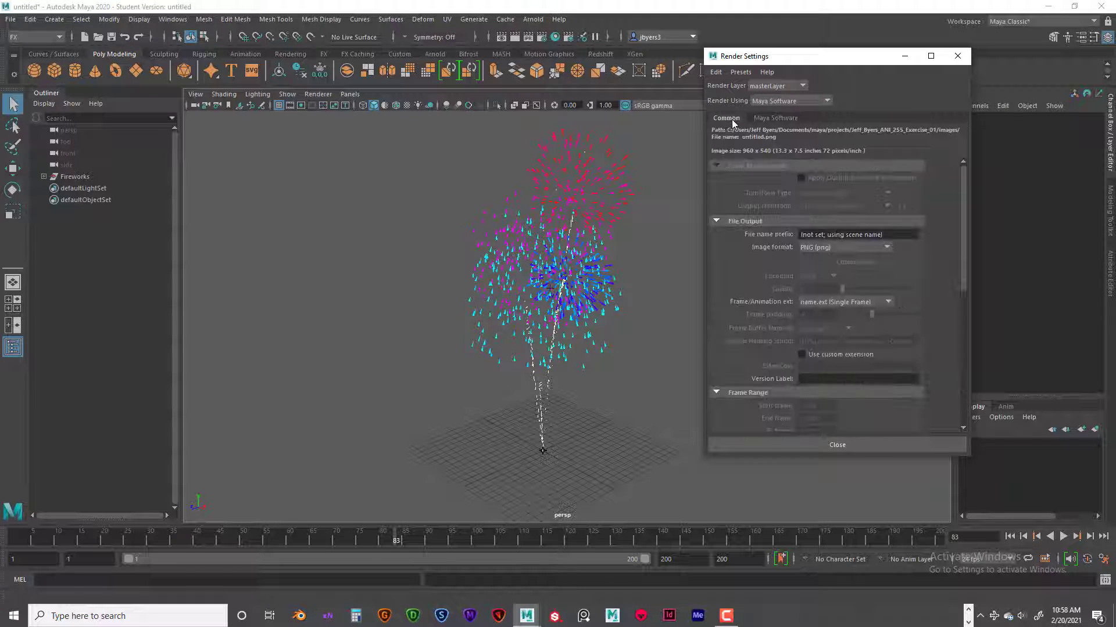
{"action": "scroll", "coordinate": [849, 275], "scroll_direction": "down", "scroll_amount": 10}
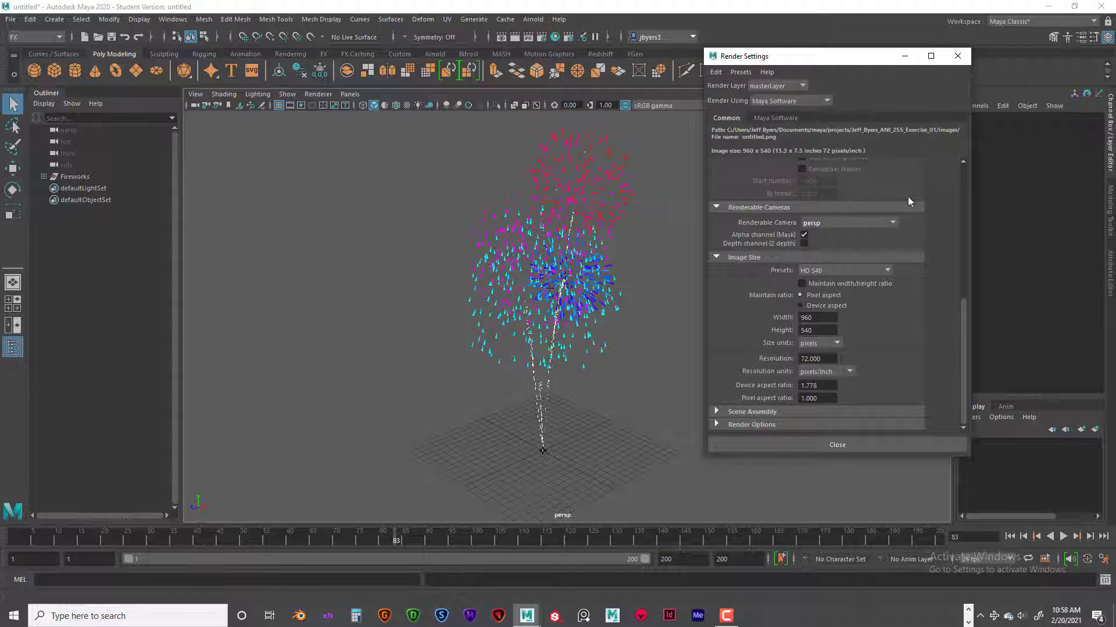
{"action": "scroll", "coordinate": [908, 196], "scroll_direction": "up", "scroll_amount": 6}
- Close Render Settings and render frame 83 with Maya Software in the Render View
{"action": "left_click", "coordinate": [958, 57]}
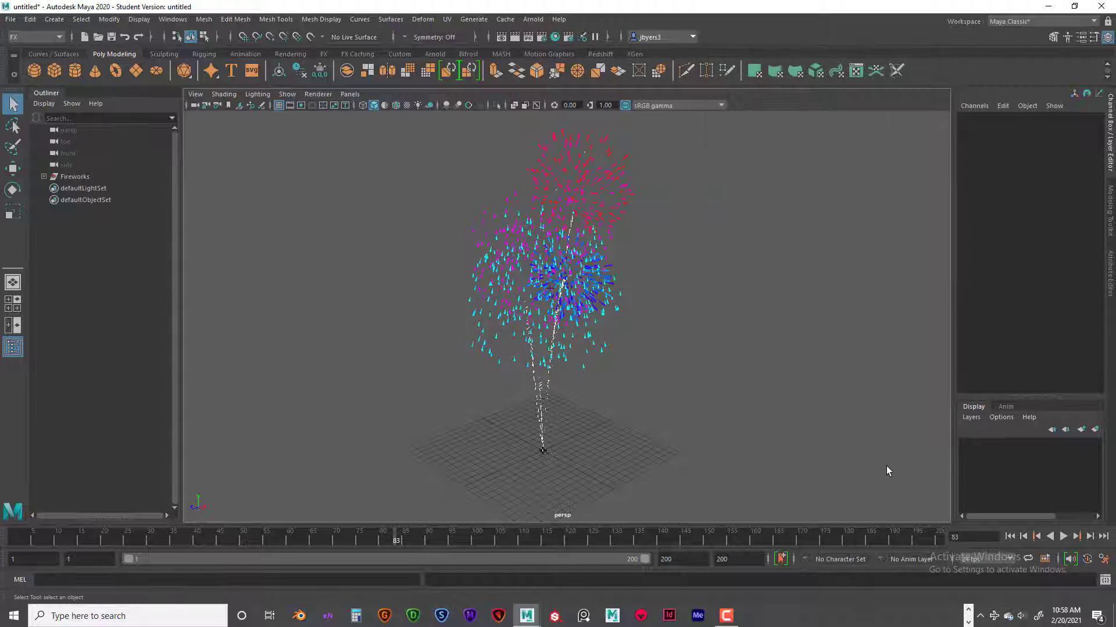
{"action": "left_click", "coordinate": [515, 36]}
{"action": "left_click_drag", "start_coordinate": [413, 129], "coordinate": [676, 85]}
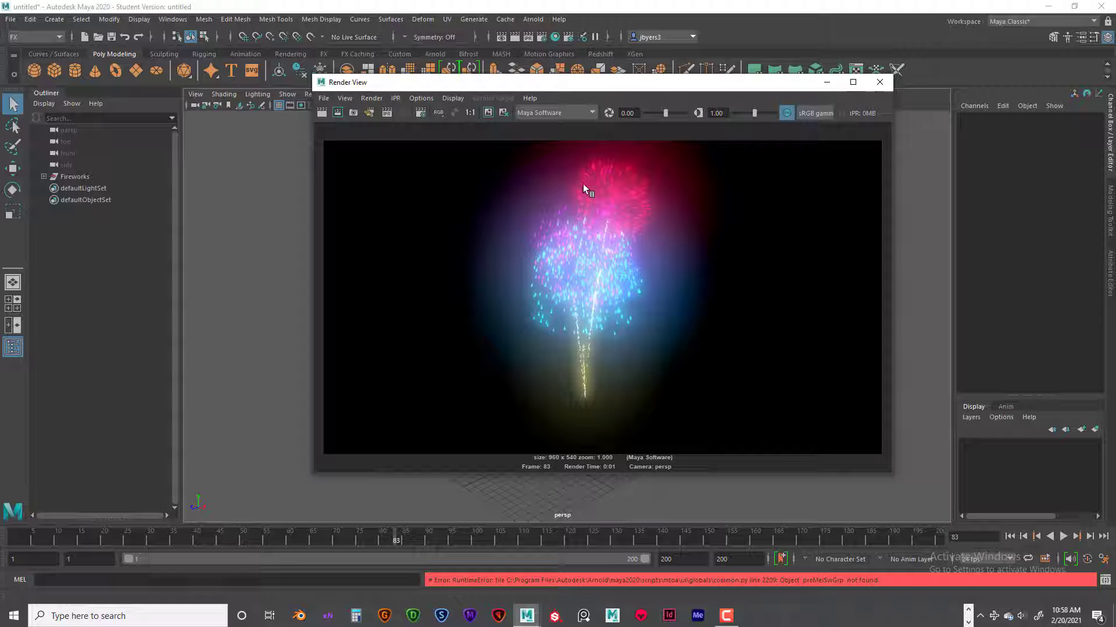
{"action": "left_click_drag", "start_coordinate": [580, 90], "coordinate": [529, 60]}
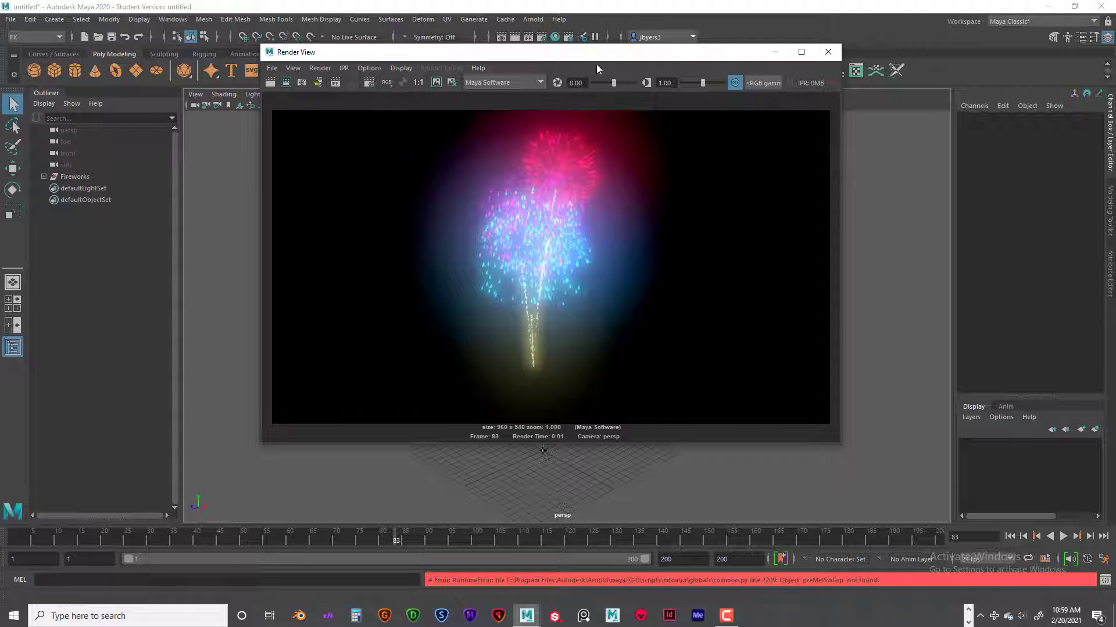
{"action": "left_click_drag", "start_coordinate": [595, 57], "coordinate": [626, 127]}
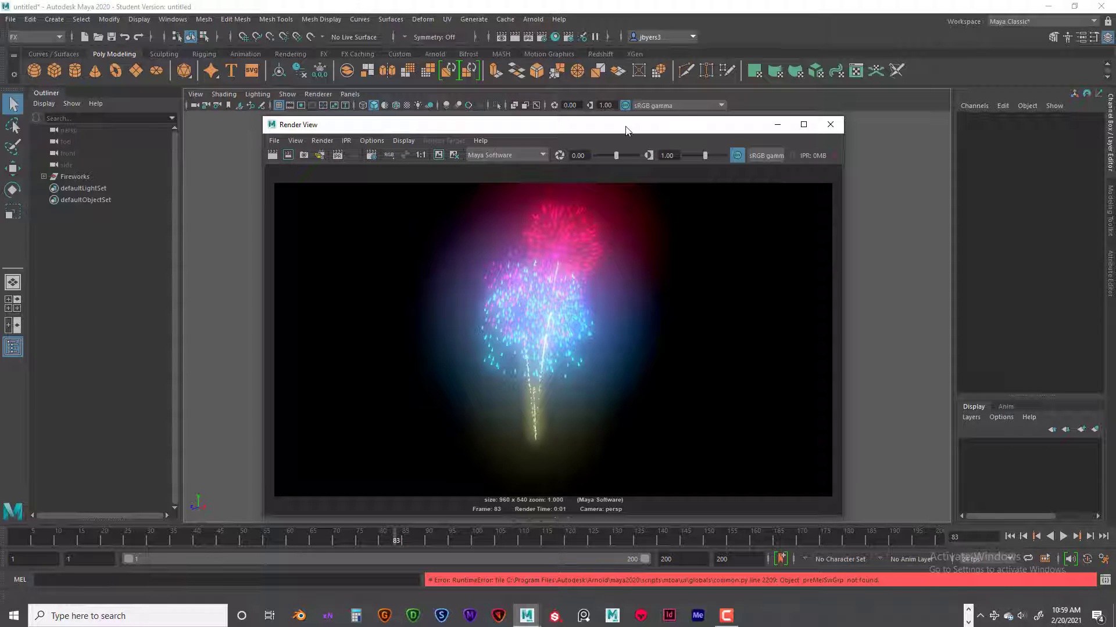
{"action": "left_click_drag", "start_coordinate": [627, 129], "coordinate": [617, 127]}
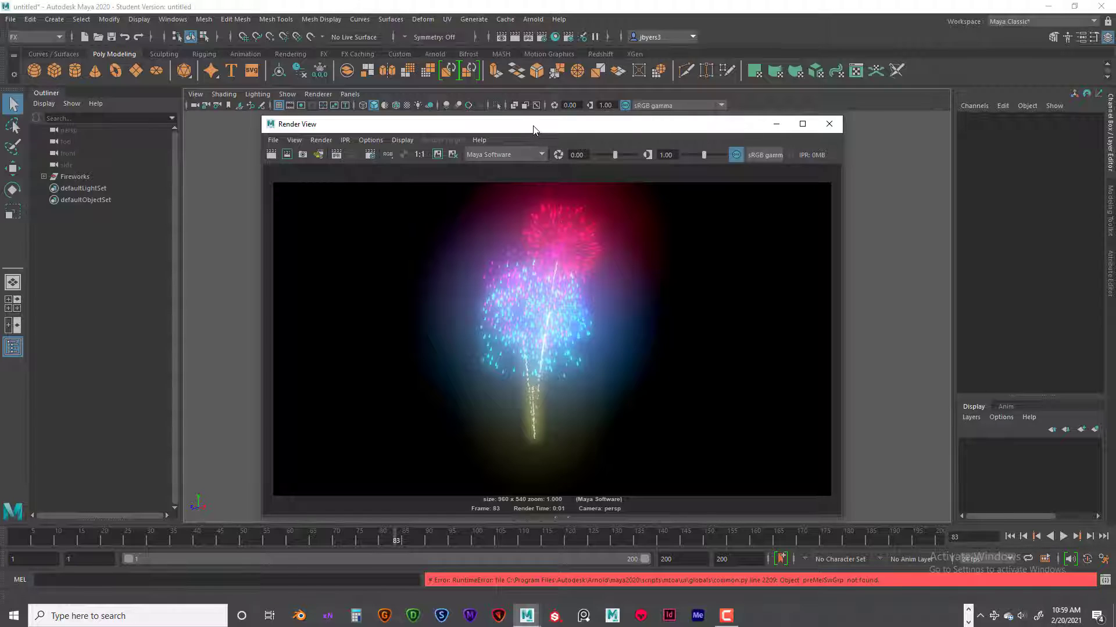
{"action": "left_click_drag", "start_coordinate": [536, 132], "coordinate": [537, 132]}
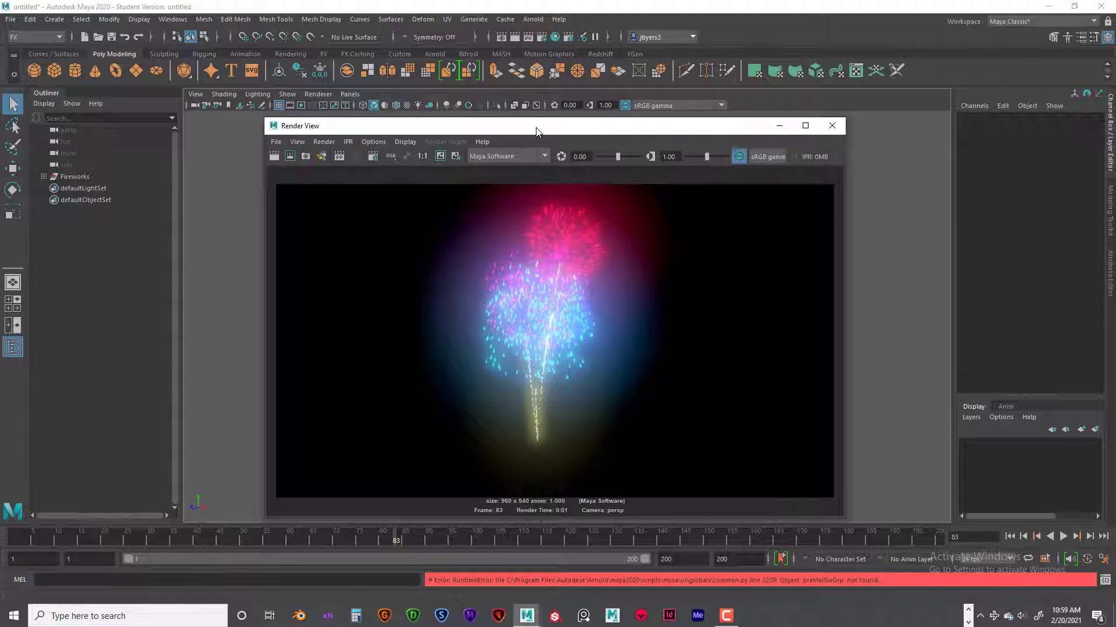
{"action": "left_click_drag", "start_coordinate": [550, 132], "coordinate": [550, 130]}
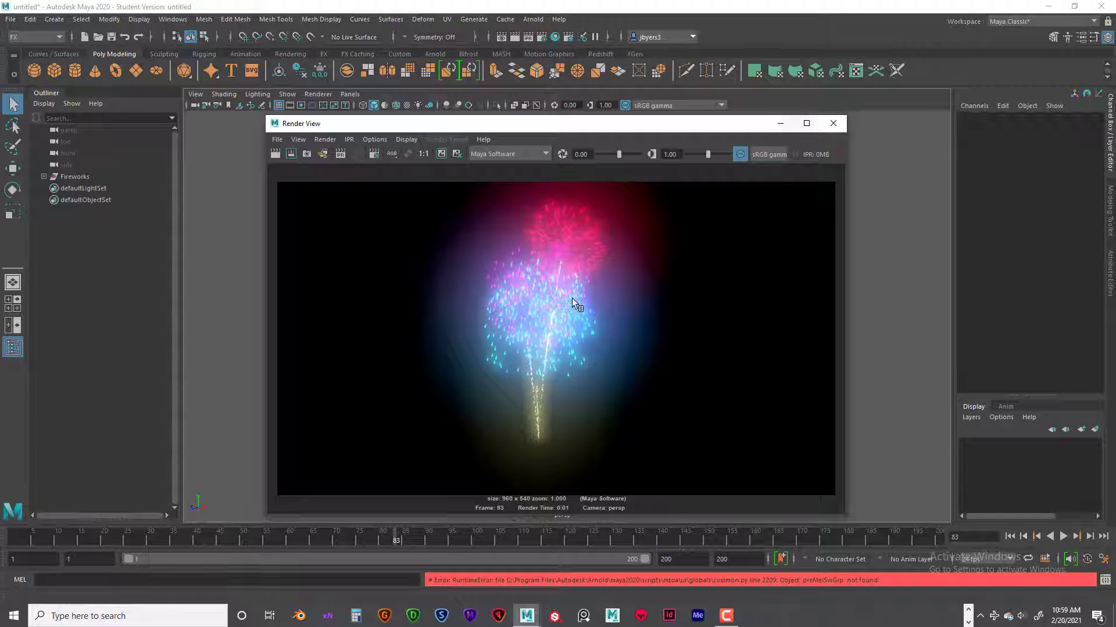
- Close the Render View, dismiss the error message, and select Fireworks in the Outliner
{"action": "left_click", "coordinate": [832, 123]}
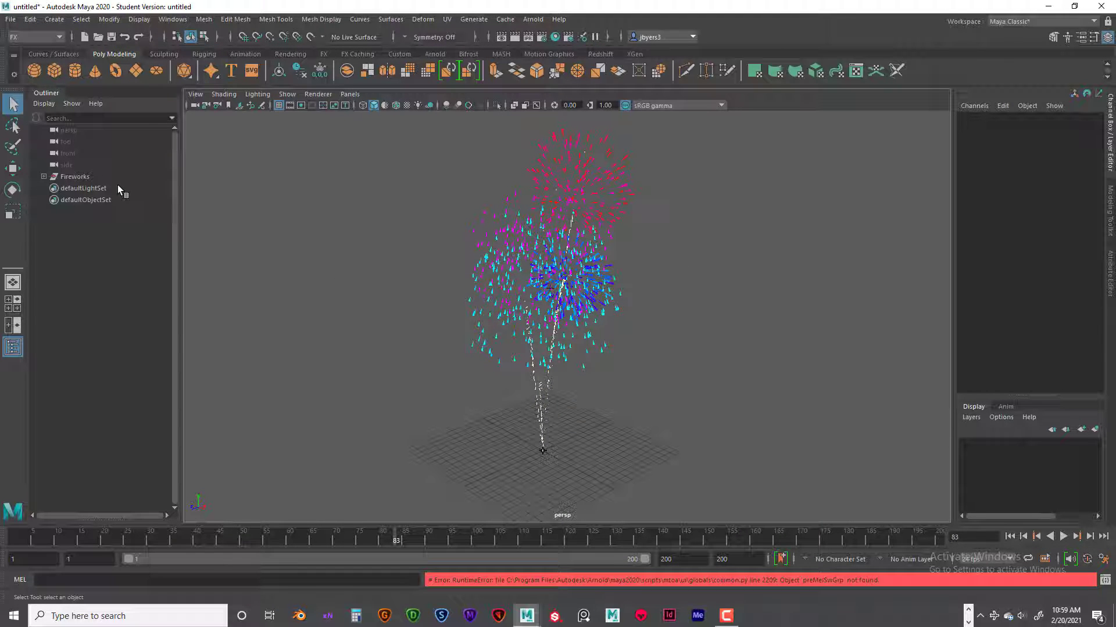
{"action": "left_click", "coordinate": [688, 424]}
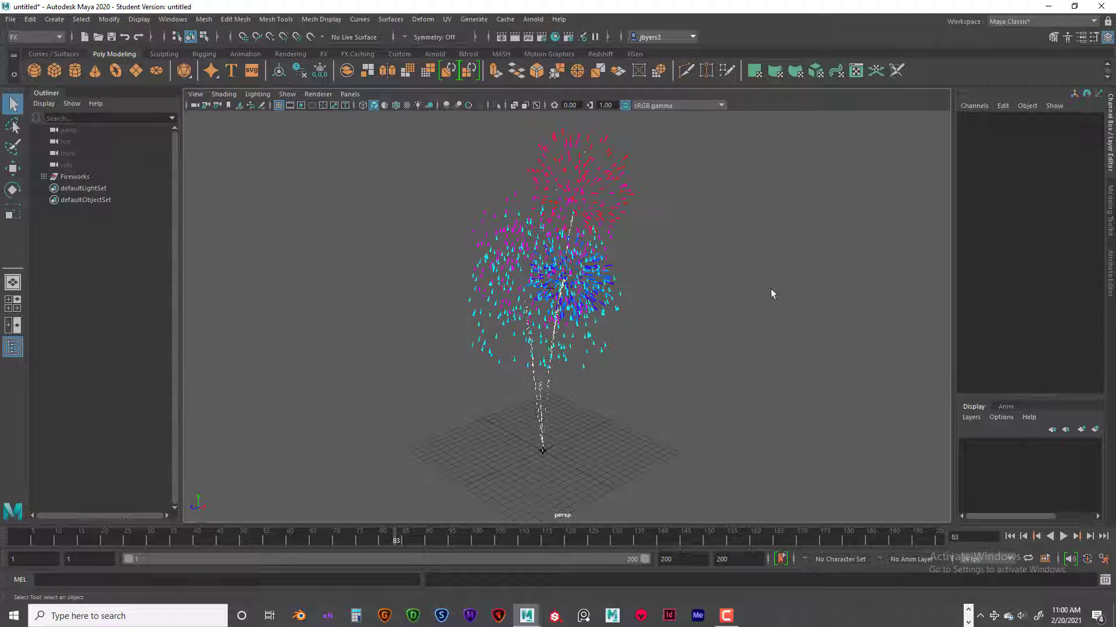
{"action": "left_click", "coordinate": [74, 177]}
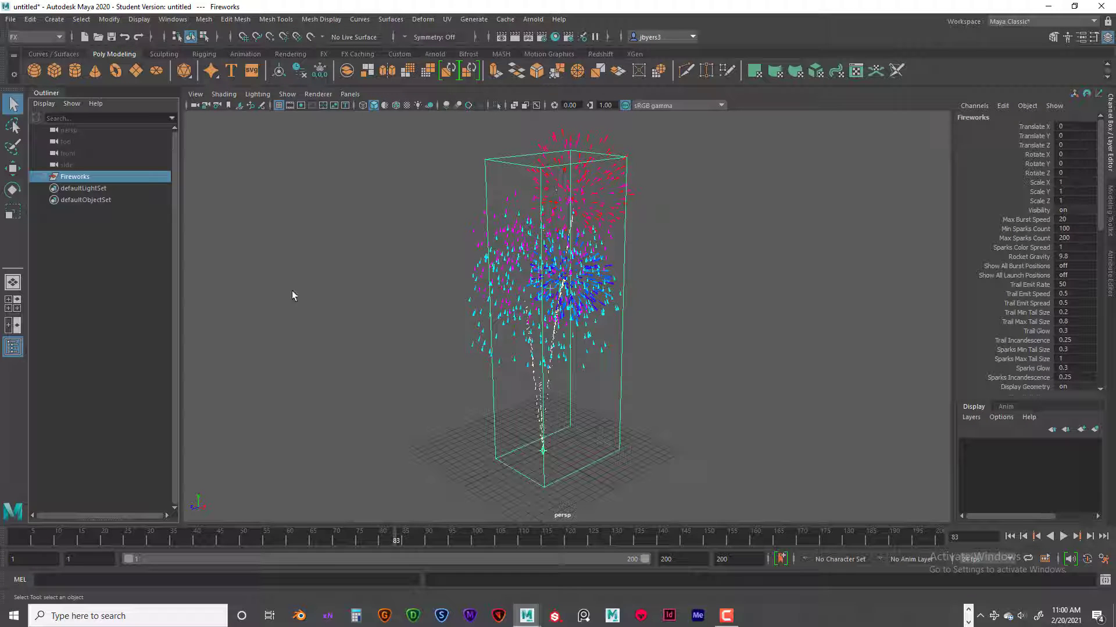
{"action": "left_click", "coordinate": [379, 271]}
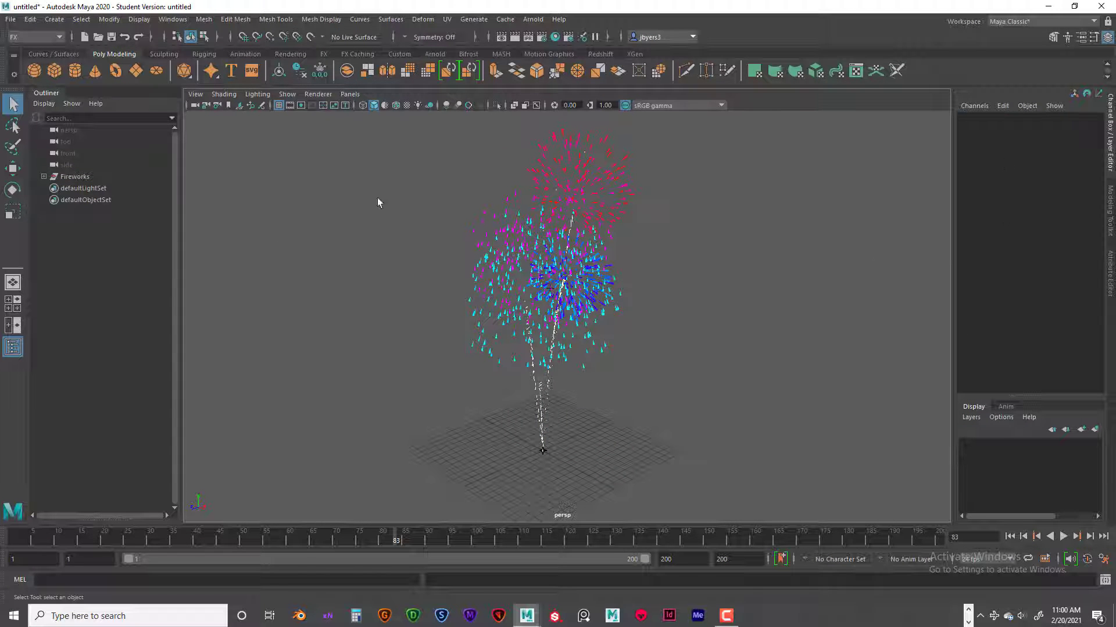
{"action": "left_click", "coordinate": [81, 176]}
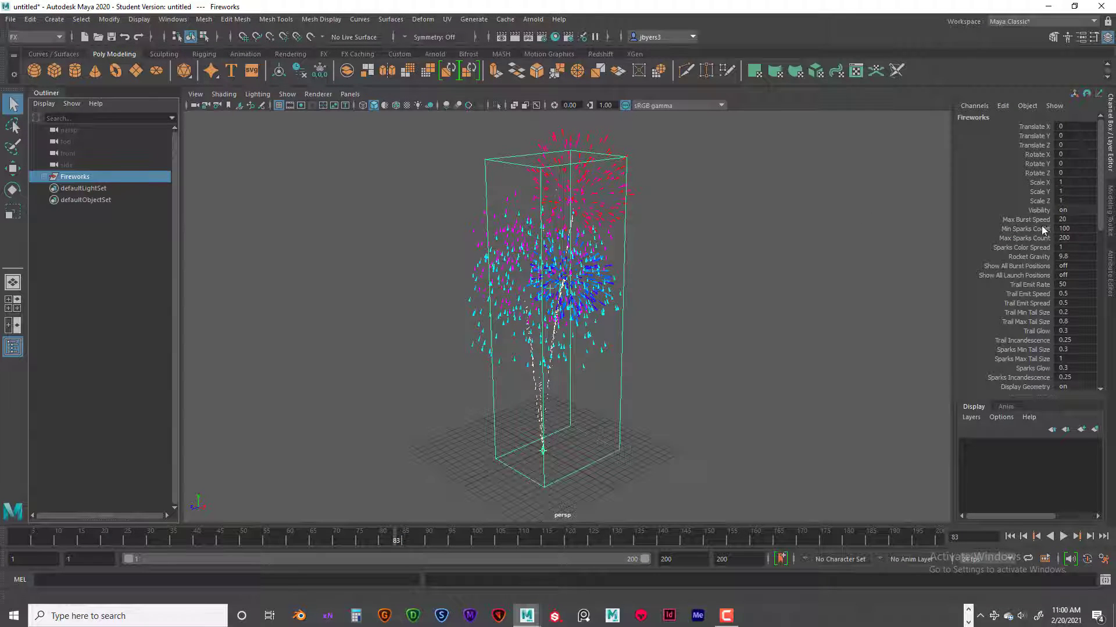
{"action": "left_click", "coordinate": [825, 238]}
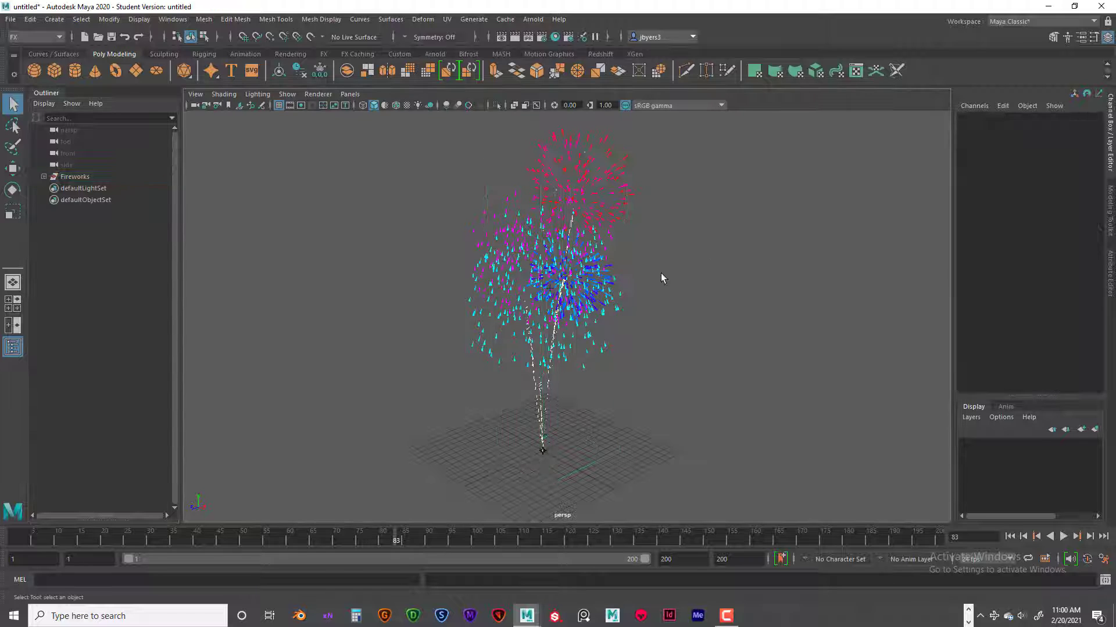
{"action": "left_click", "coordinate": [56, 177]}
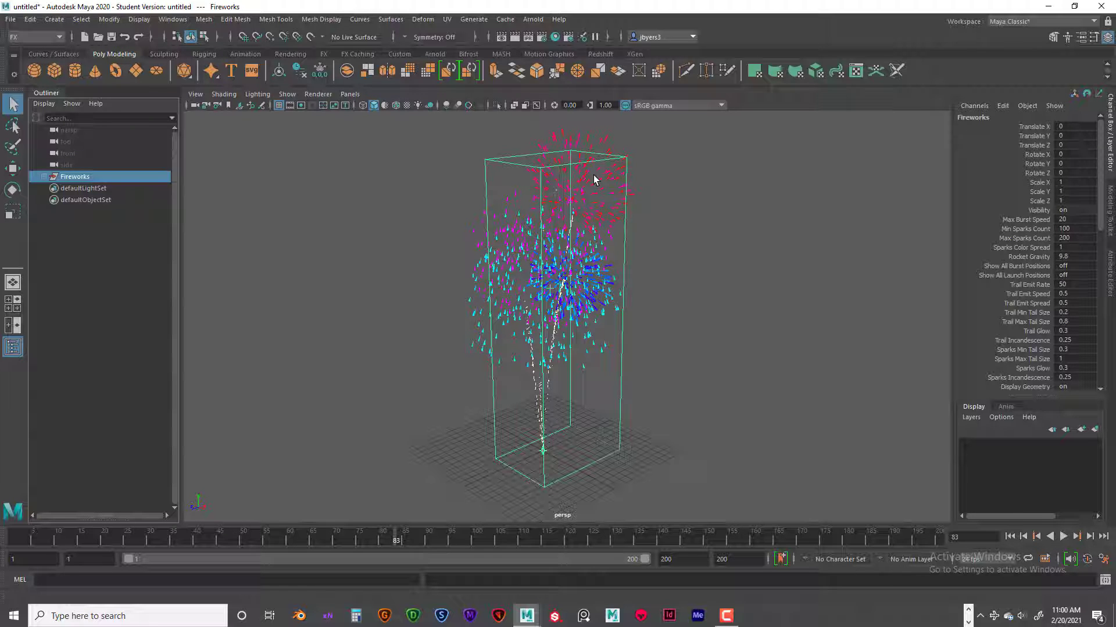
- Set Max Burst Speed to 100 and play the animation from the start
{"action": "double_click", "coordinate": [1067, 219]}
{"action": "type", "text": "100"}
{"action": "key", "text": "Return"}
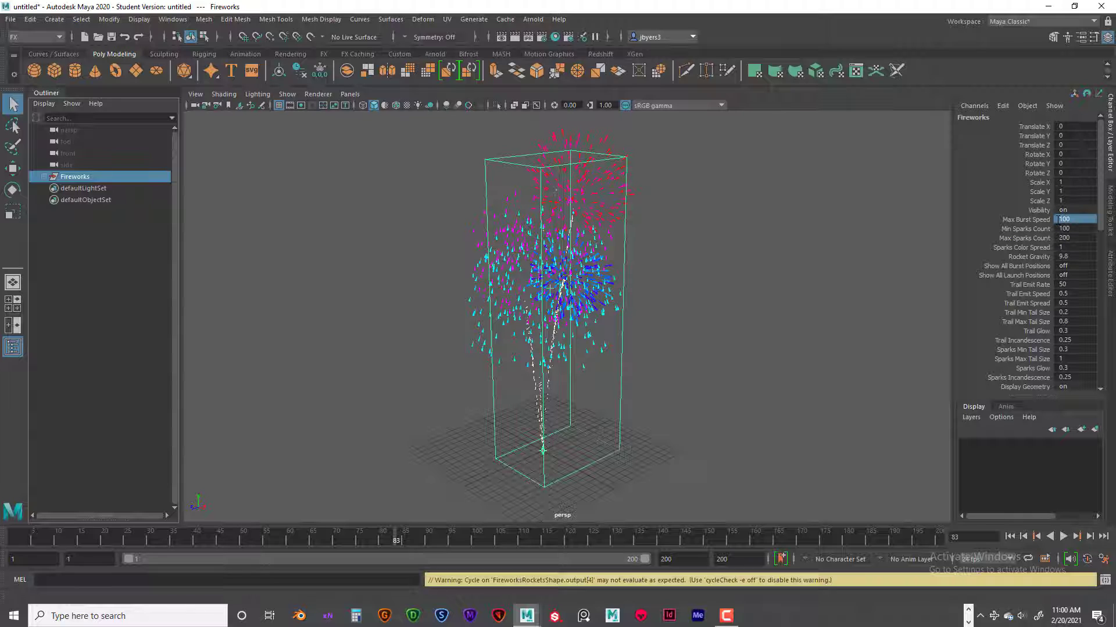
{"action": "left_click", "coordinate": [1009, 536]}
{"action": "left_click", "coordinate": [1063, 537]}
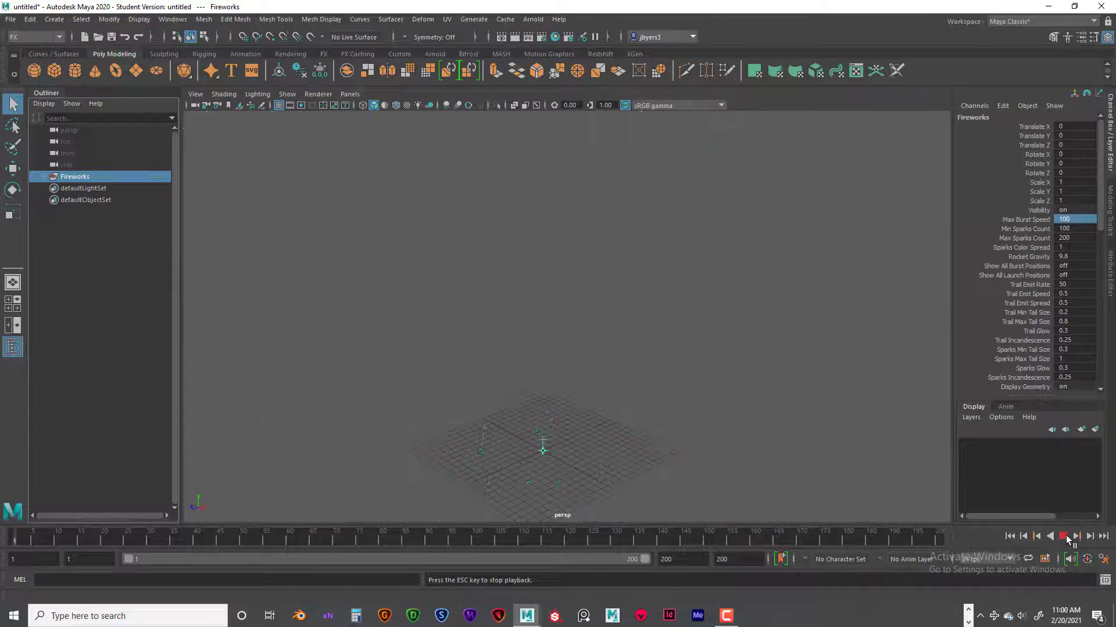
{"action": "left_click", "coordinate": [1067, 538]}
- Return Max Burst Speed to 20
{"action": "left_click", "coordinate": [1072, 219]}
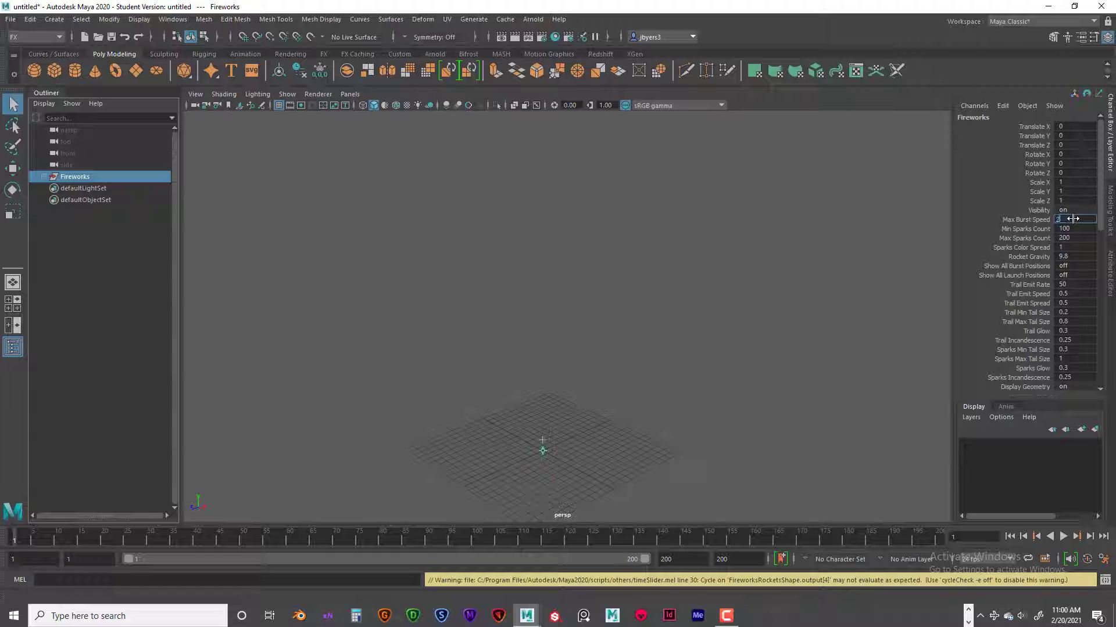
{"action": "type", "text": "20"}
{"action": "key", "text": "Return"}
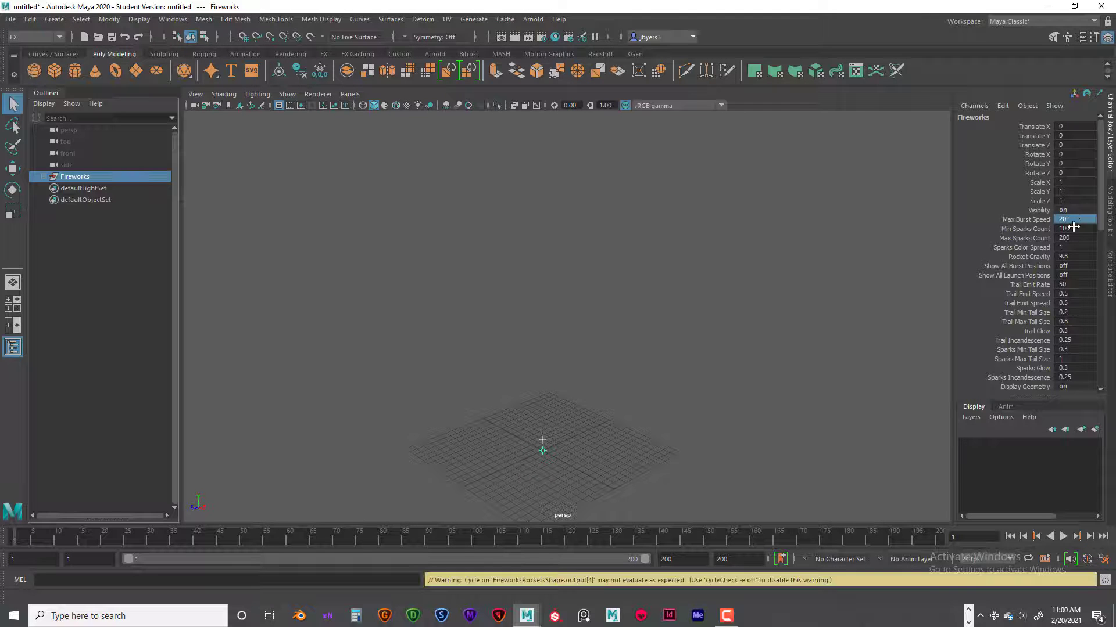
- Set Min Sparks Count to 10 and play the animation to preview the burst
{"action": "left_click", "coordinate": [1012, 229]}
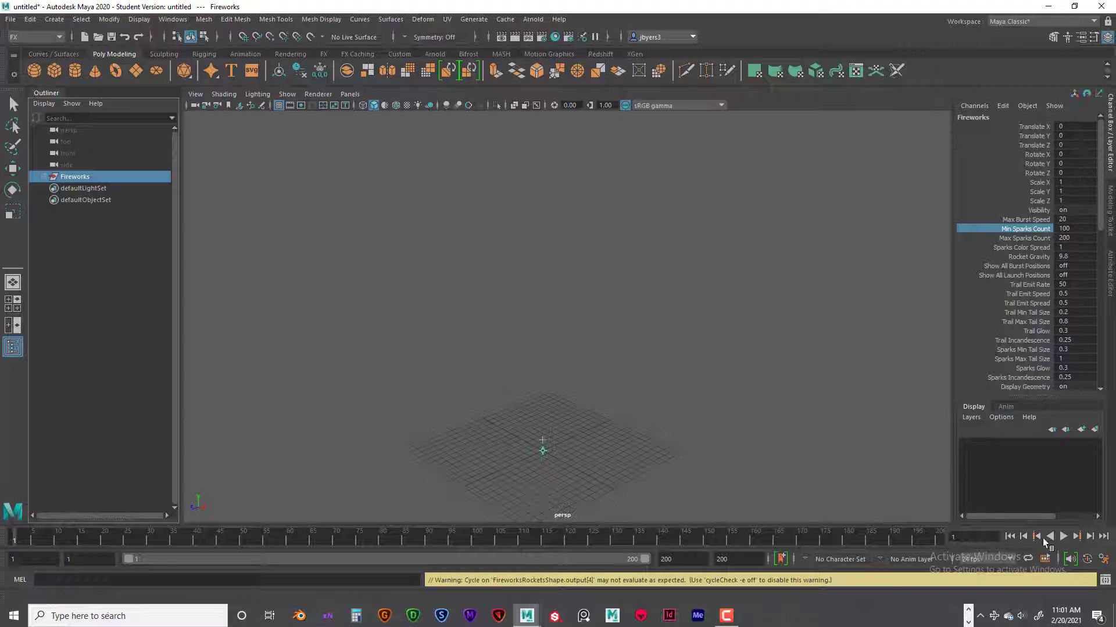
{"action": "double_click", "coordinate": [1074, 228]}
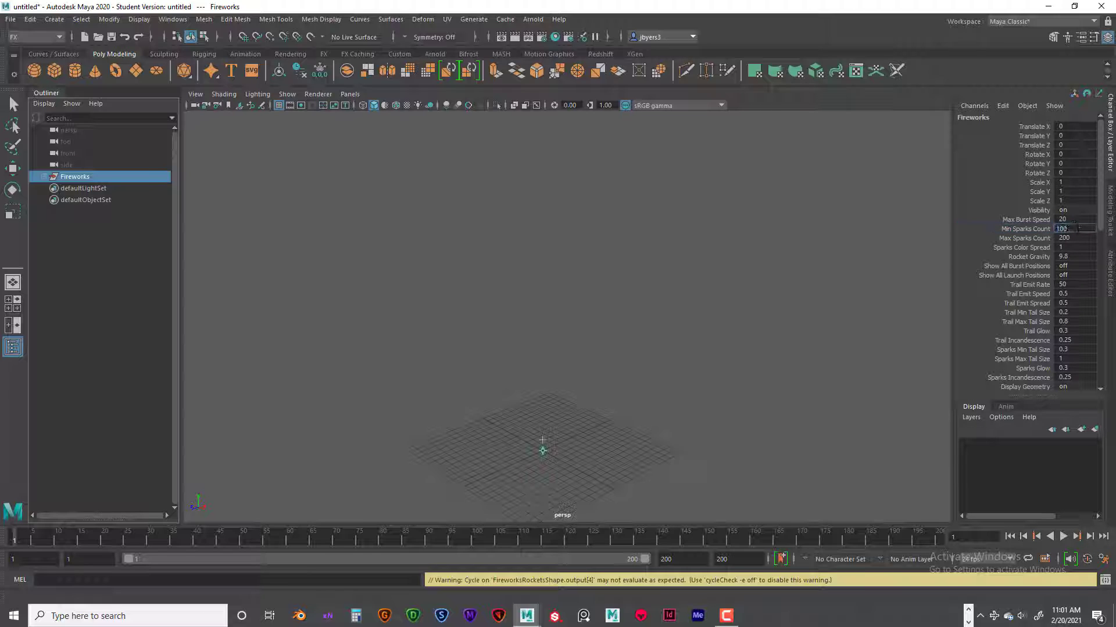
{"action": "type", "text": "10"}
{"action": "key", "text": "Return"}
{"action": "left_click", "coordinate": [1061, 536]}
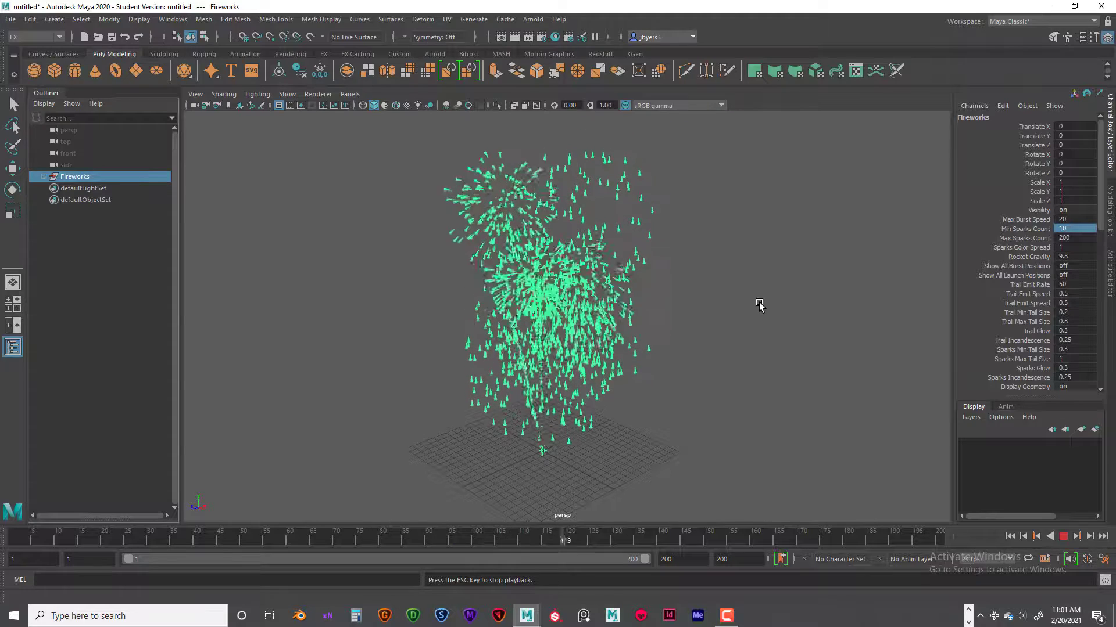
{"action": "left_click", "coordinate": [1063, 537]}
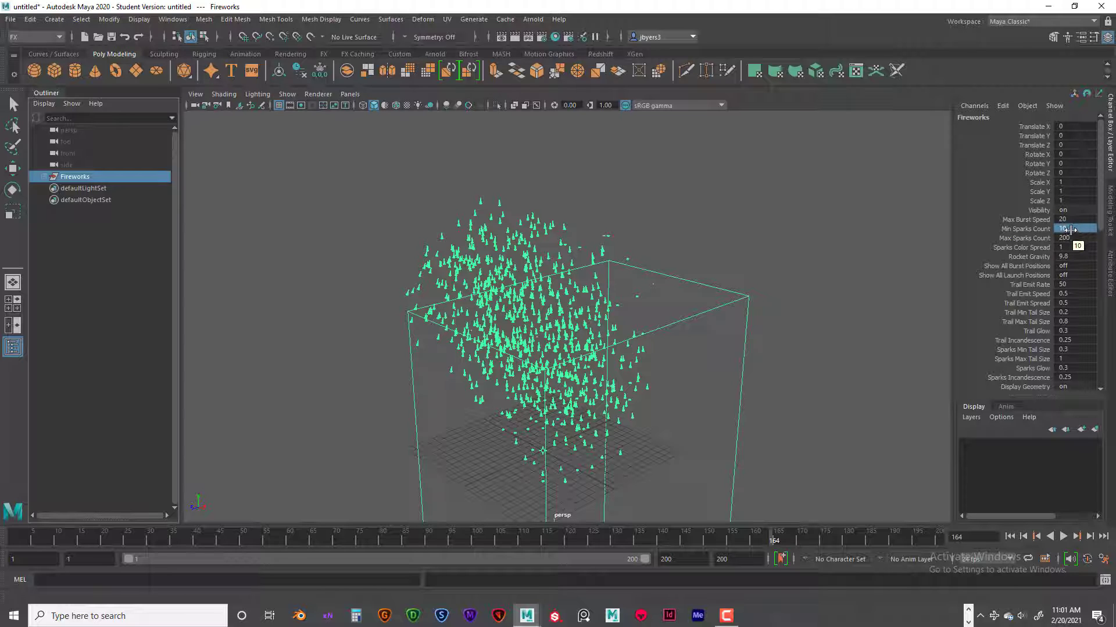
- Set the fireworks' Max Sparks Count to 40
{"action": "key", "text": "Tab"}
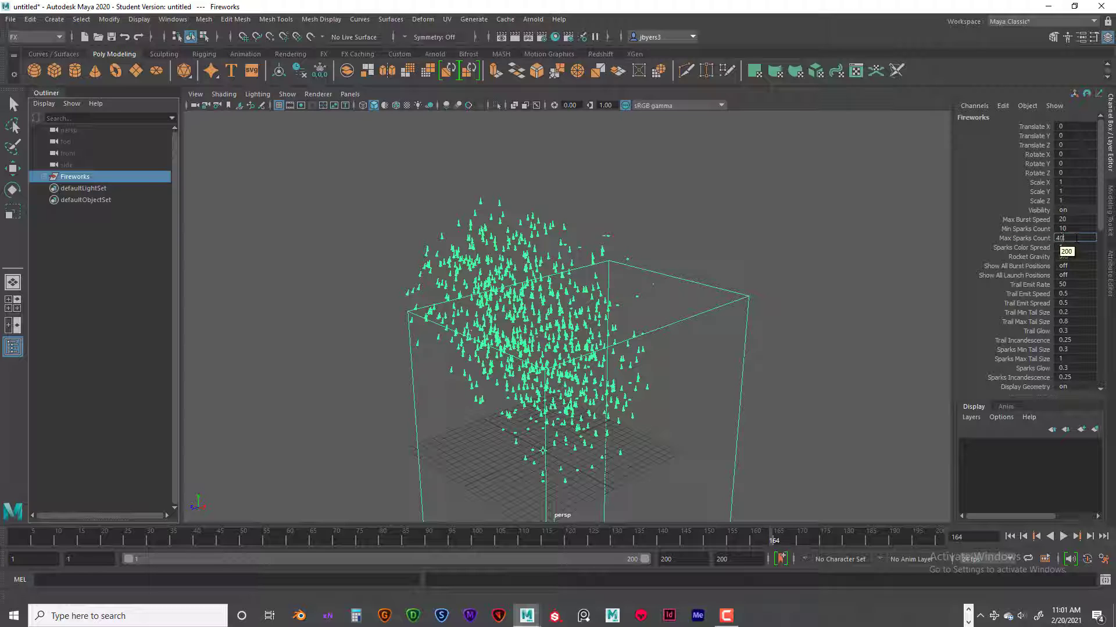
{"action": "type", "text": "40"}
{"action": "key", "text": "Return"}
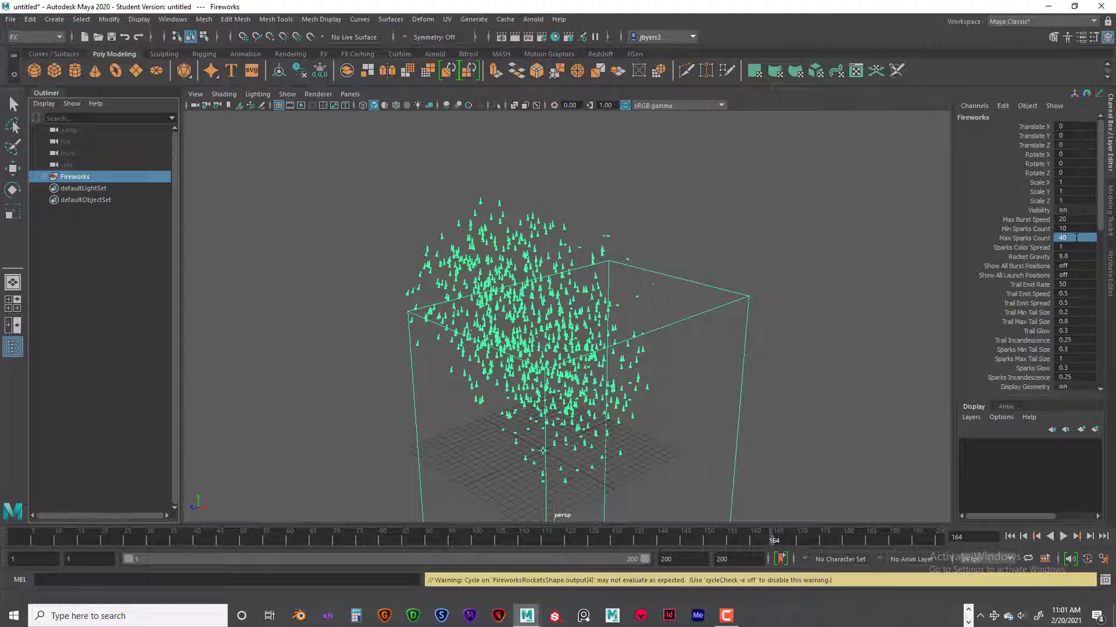
- Play the fireworks from frame 1 to view the sparser burst, then rewind
{"action": "left_click", "coordinate": [1010, 537]}
{"action": "left_click", "coordinate": [1063, 536]}
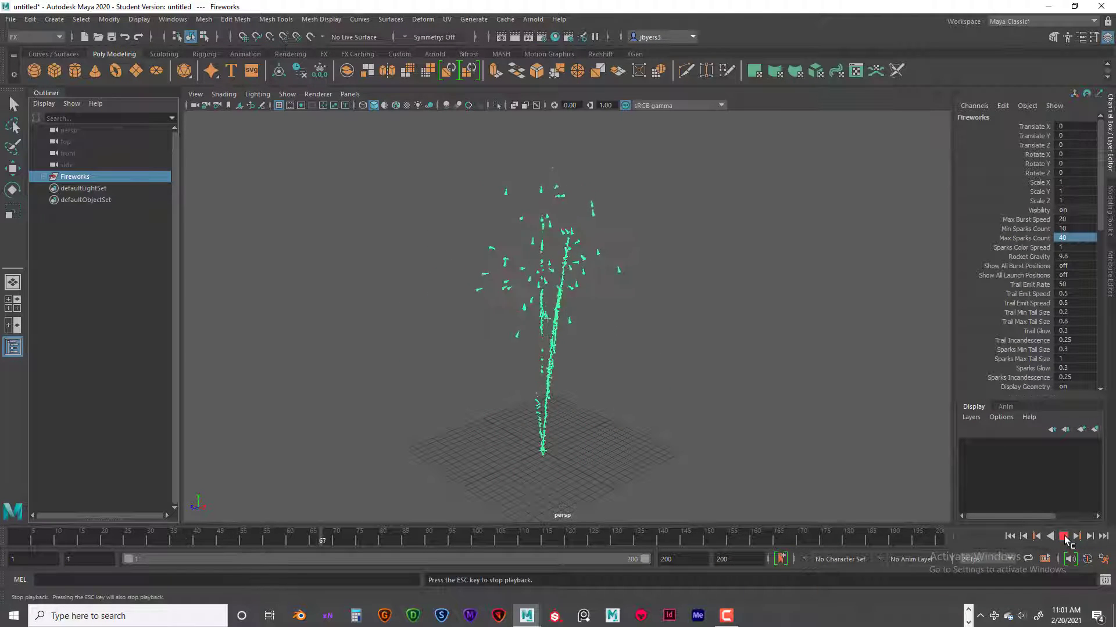
{"action": "left_click", "coordinate": [1063, 536]}
{"action": "left_click", "coordinate": [1009, 537]}
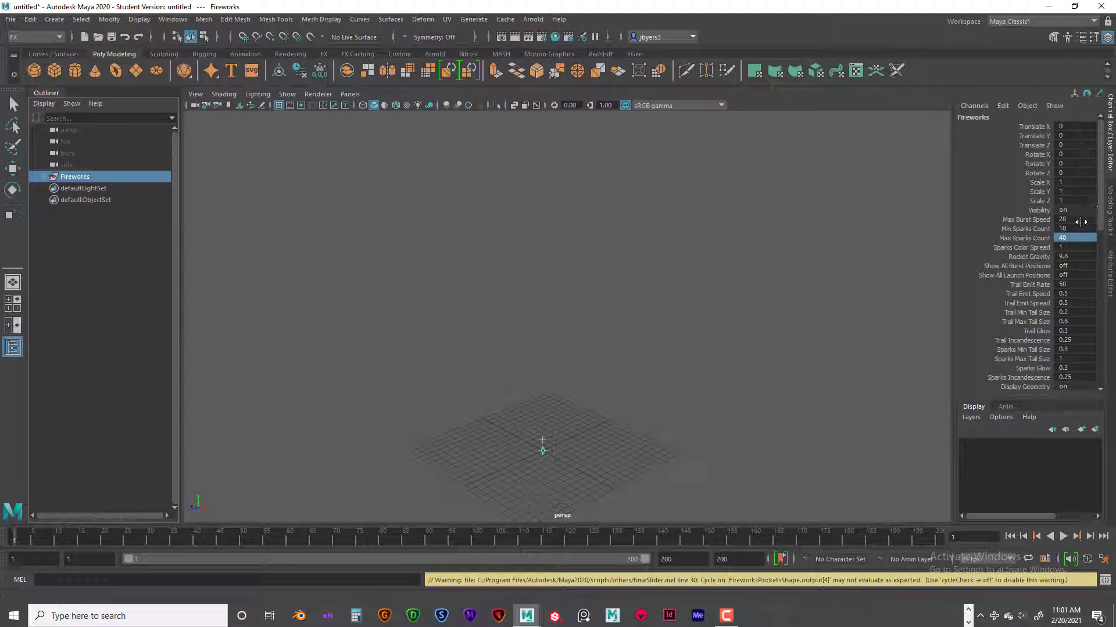
- Set Min Sparks Count to 20 and Max Sparks Count to 200
{"action": "double_click", "coordinate": [1071, 228]}
{"action": "type", "text": "20"}
{"action": "double_click", "coordinate": [1079, 237]}
{"action": "type", "text": "2"}
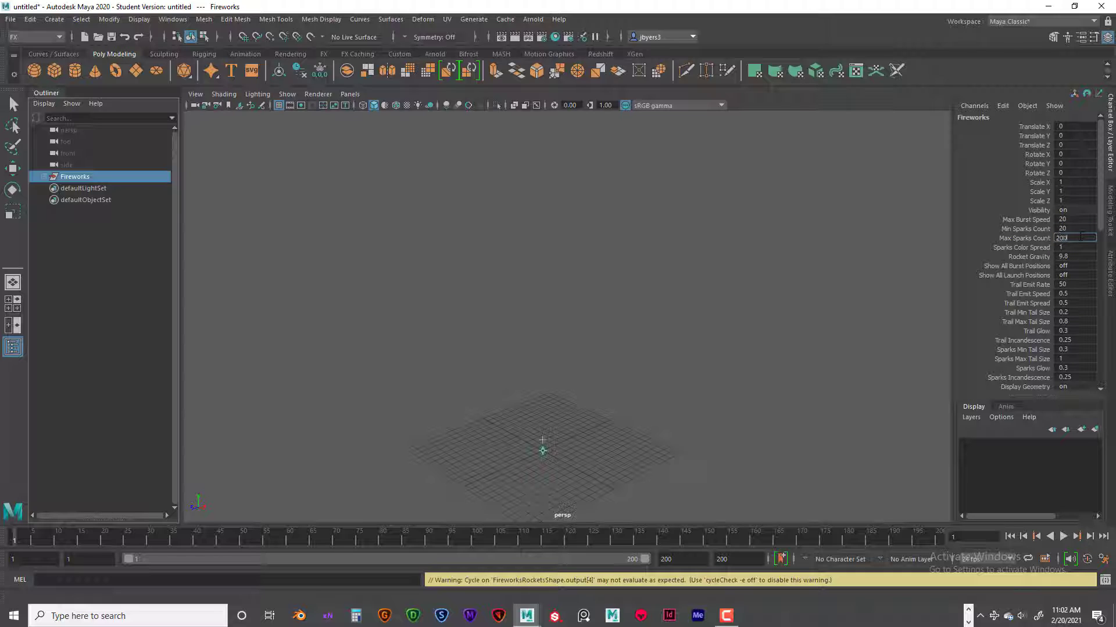
{"action": "key", "text": "Return"}
- Play and stop the animation to inspect the denser spark bursts
{"action": "left_click", "coordinate": [1062, 536]}
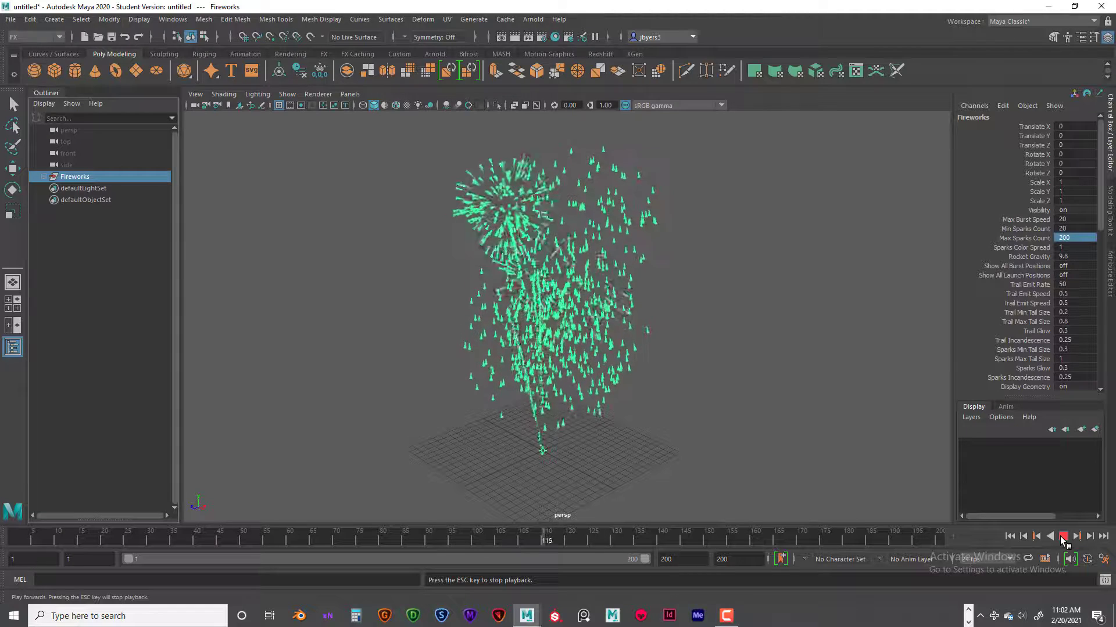
{"action": "left_click", "coordinate": [1062, 536]}
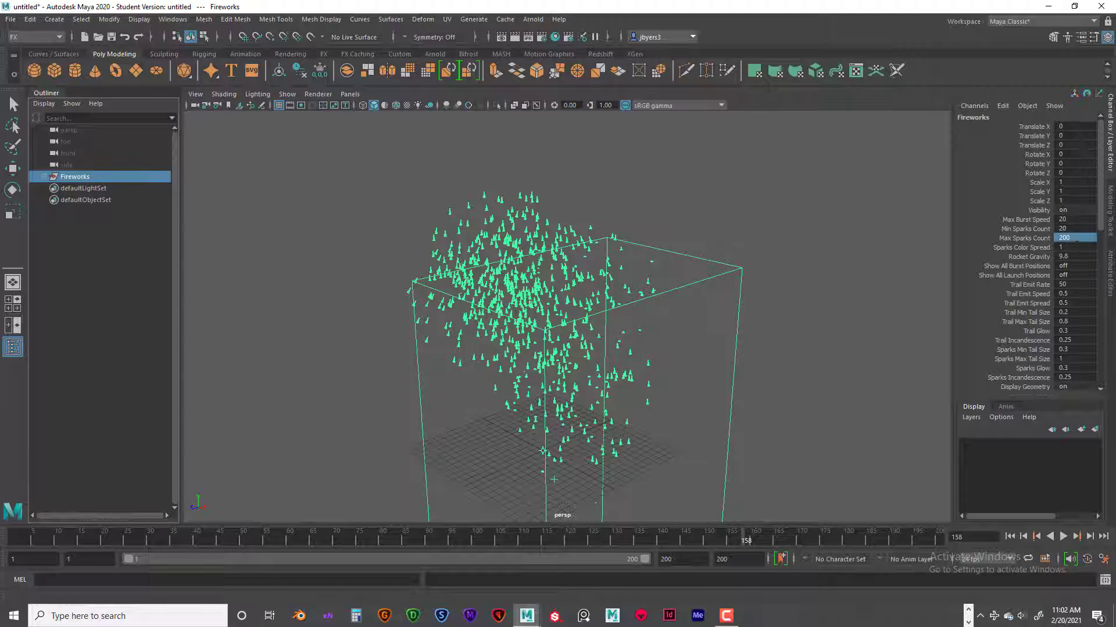
{"action": "left_click", "coordinate": [1026, 248]}
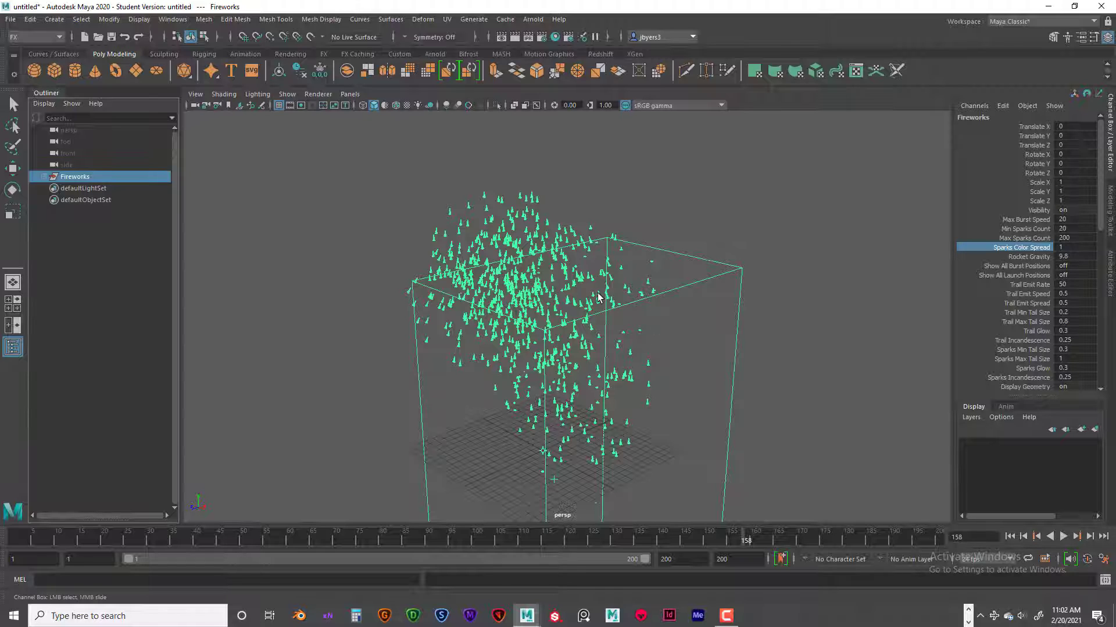
- Deselect the fireworks and replay from the start, stopping at frame 128
{"action": "key", "text": "q"}
{"action": "left_click", "coordinate": [636, 328]}
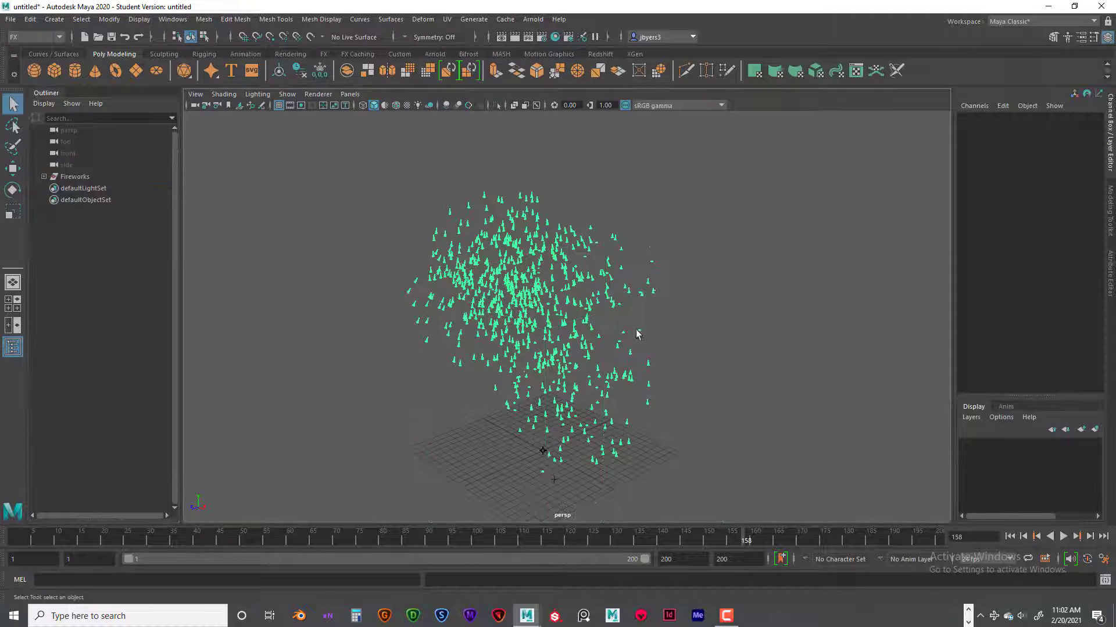
{"action": "left_click", "coordinate": [1009, 537]}
{"action": "left_click", "coordinate": [1063, 537]}
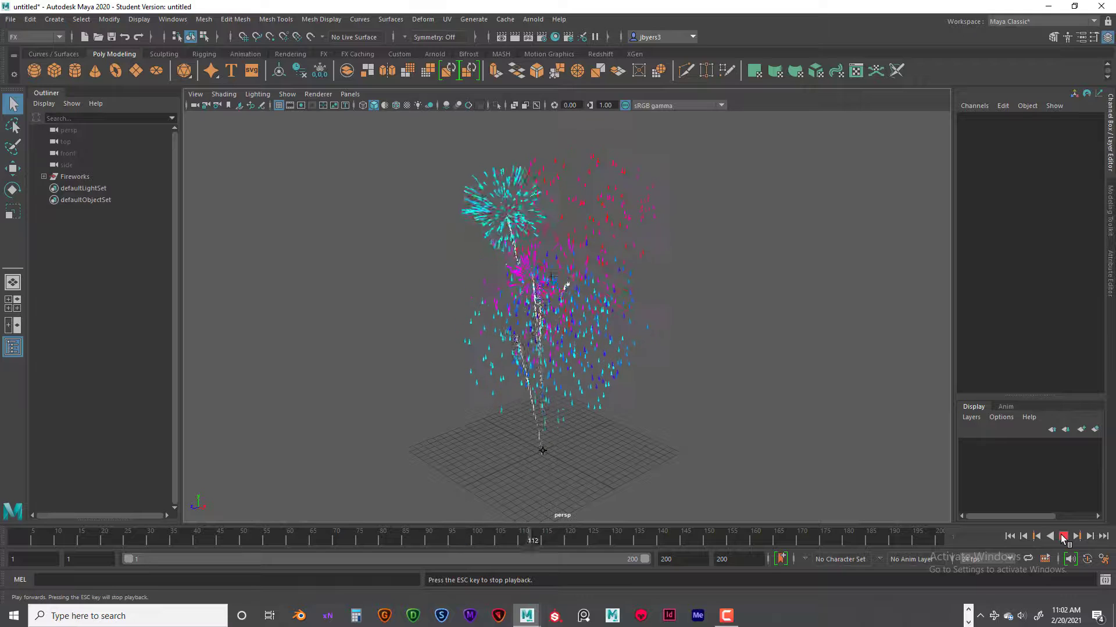
{"action": "left_click", "coordinate": [1063, 537]}
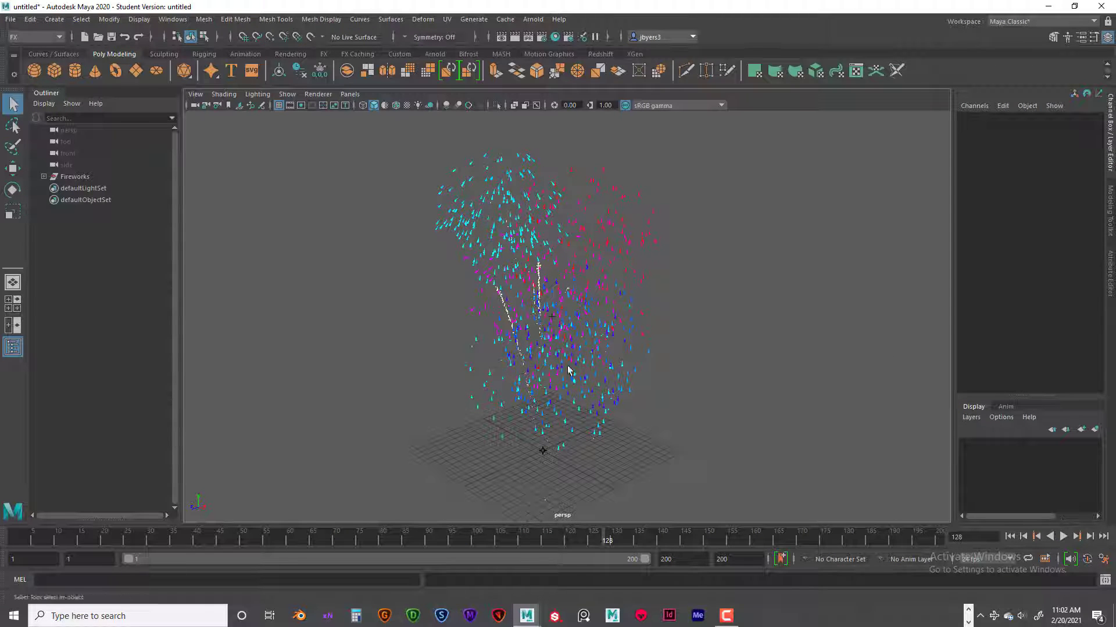
- Raise the Fireworks' Sparks Color Spread and replay from the start to see mixed colours
{"action": "left_click", "coordinate": [81, 176]}
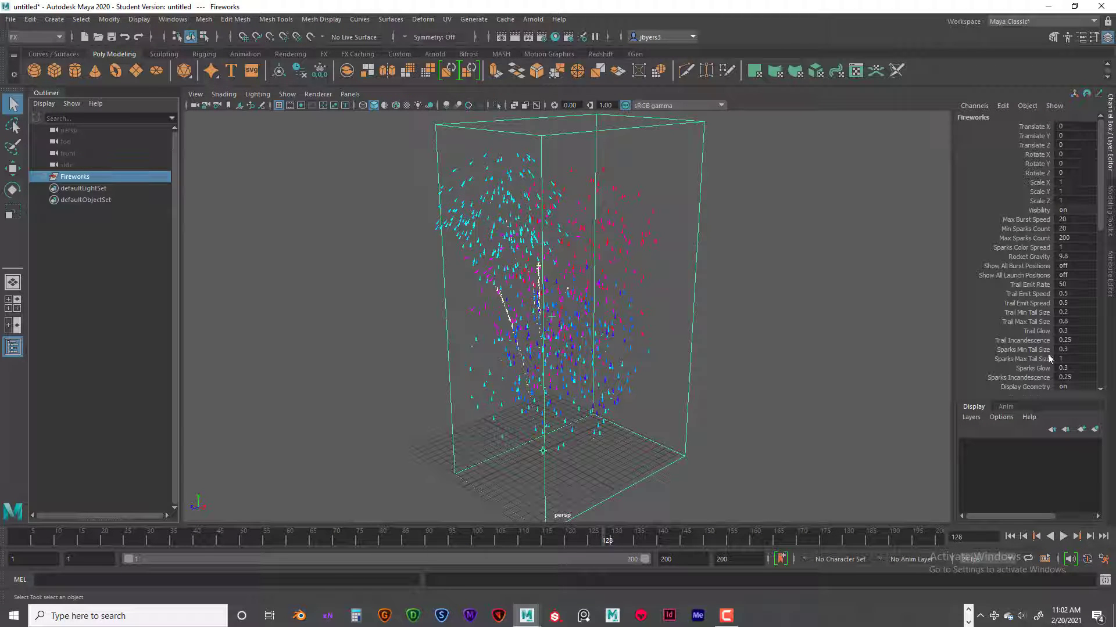
{"action": "double_click", "coordinate": [1069, 246]}
{"action": "key", "text": "Return"}
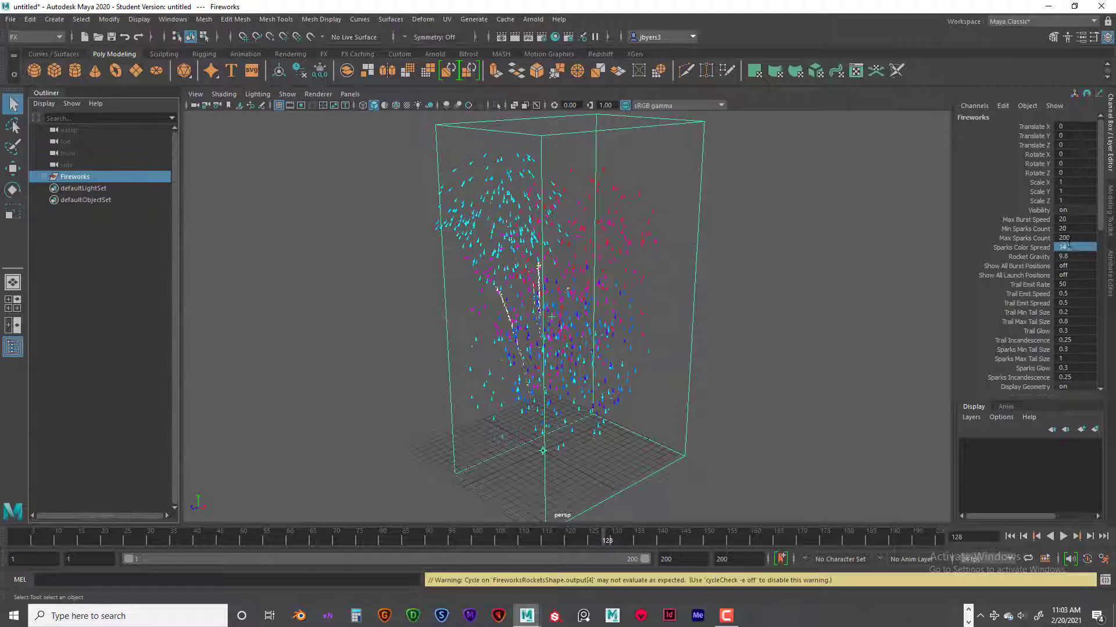
{"action": "left_click", "coordinate": [828, 430]}
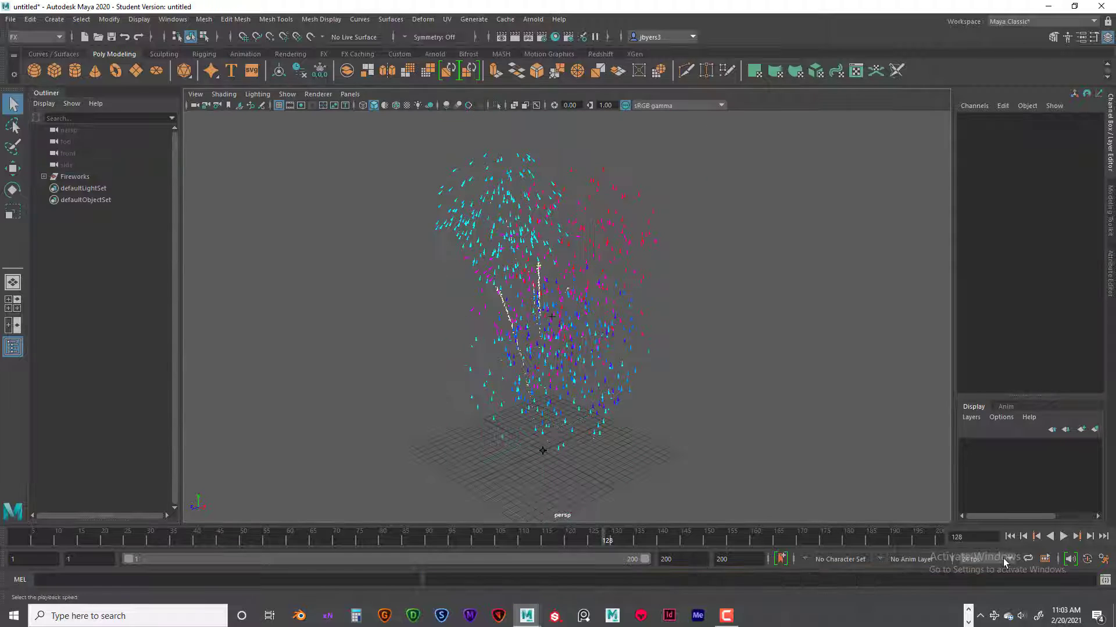
{"action": "left_click", "coordinate": [1062, 536]}
{"action": "left_click", "coordinate": [1062, 538]}
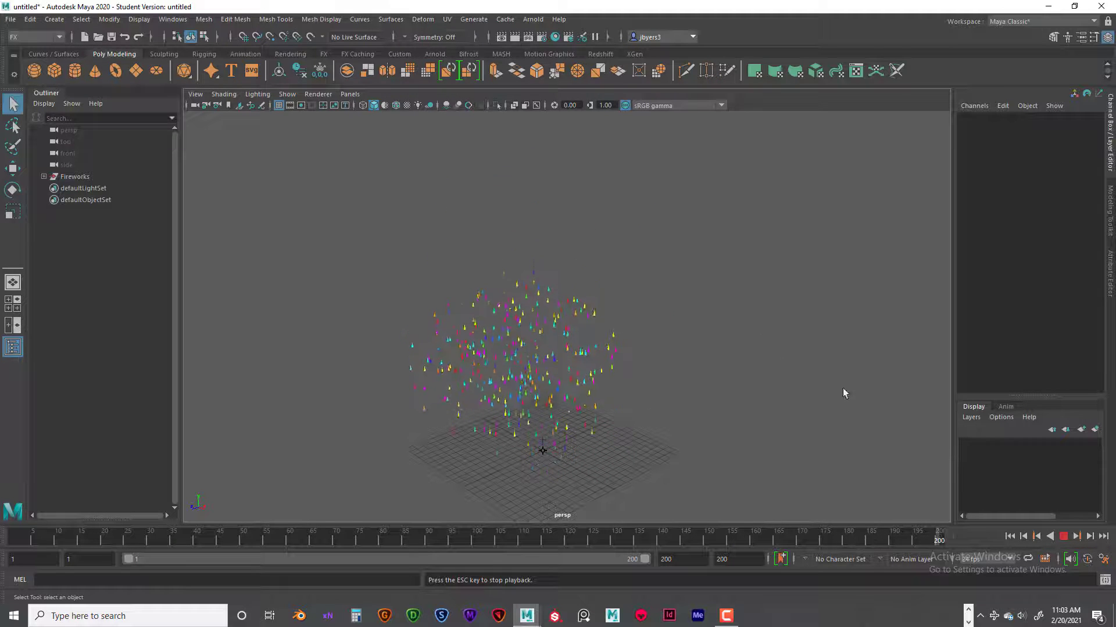
- Set Sparks Color Spread to 2 and replay to see separate pink and cyan bursts
{"action": "left_click", "coordinate": [1063, 536]}
{"action": "left_click", "coordinate": [1010, 537]}
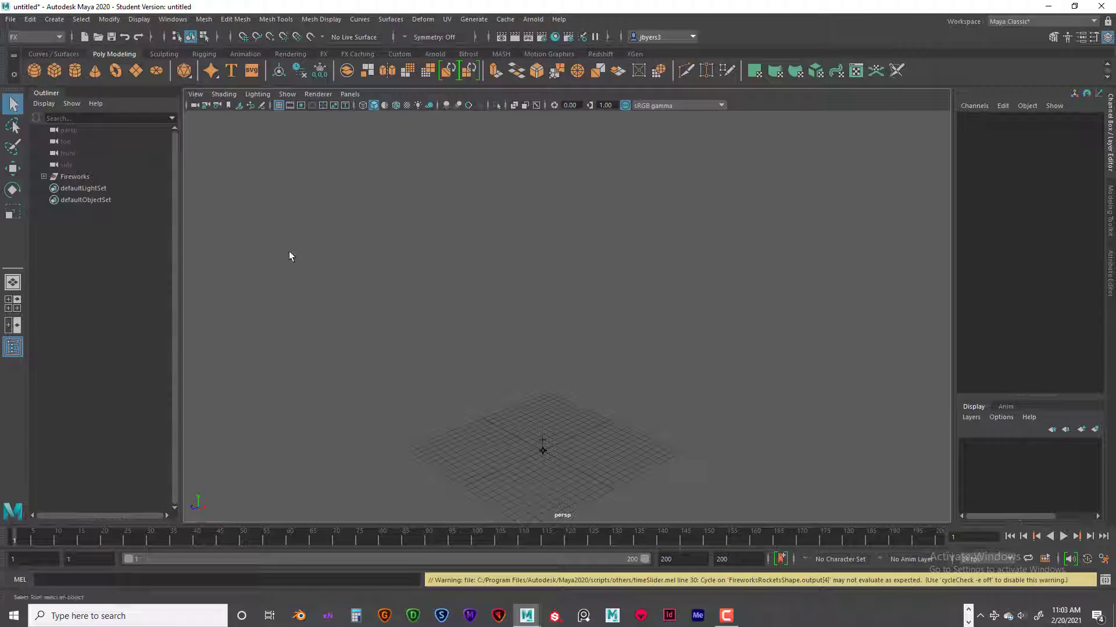
{"action": "left_click", "coordinate": [87, 176]}
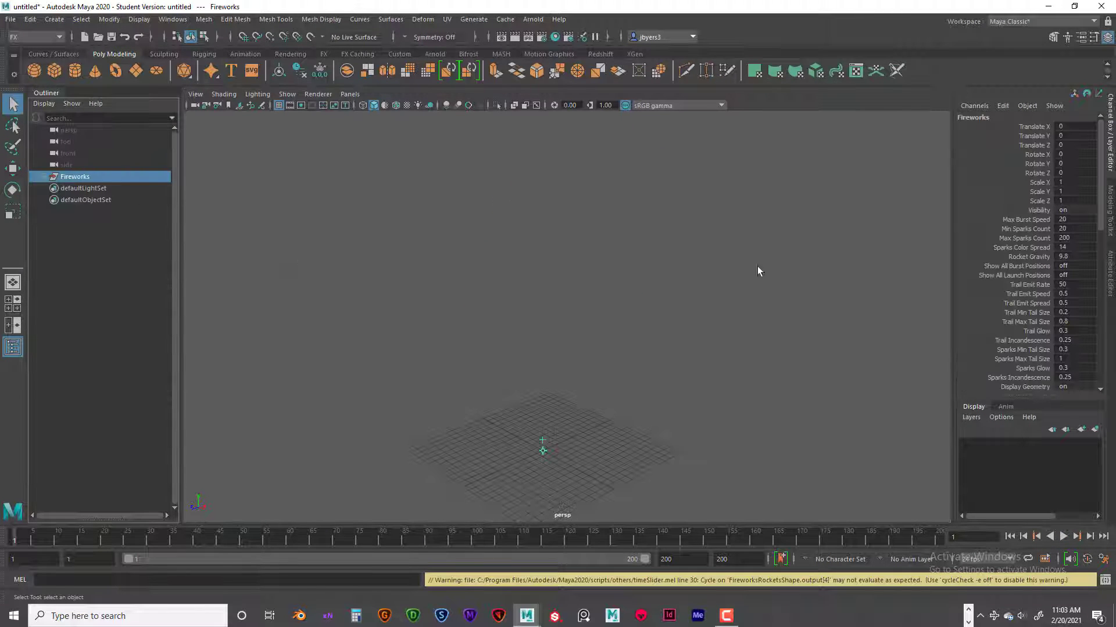
{"action": "double_click", "coordinate": [1062, 248]}
{"action": "key", "text": "Return"}
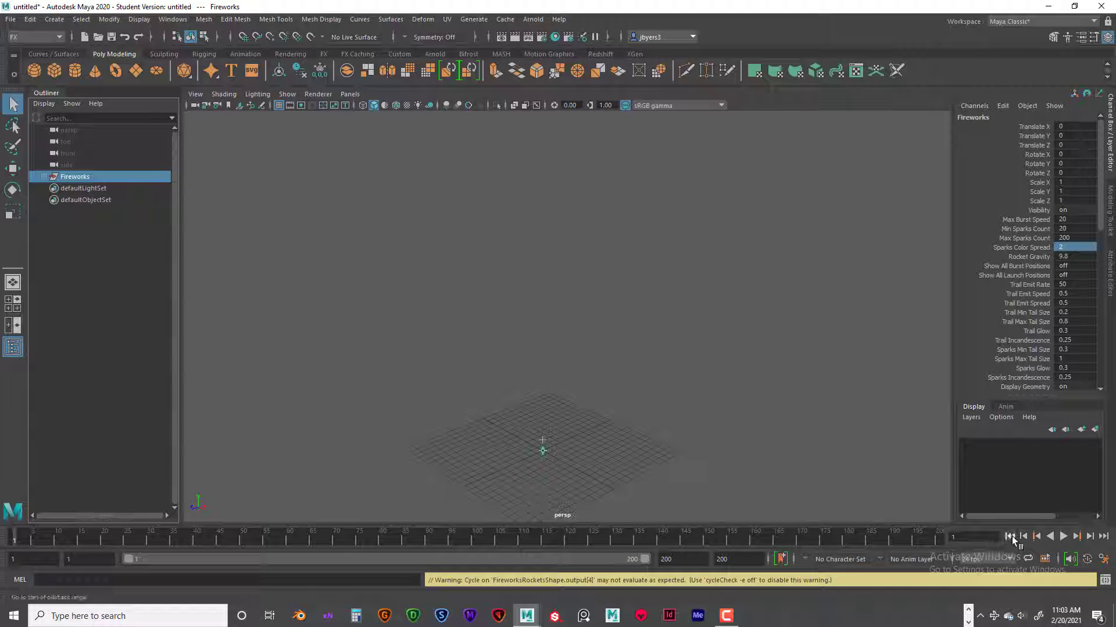
{"action": "left_click", "coordinate": [1063, 536]}
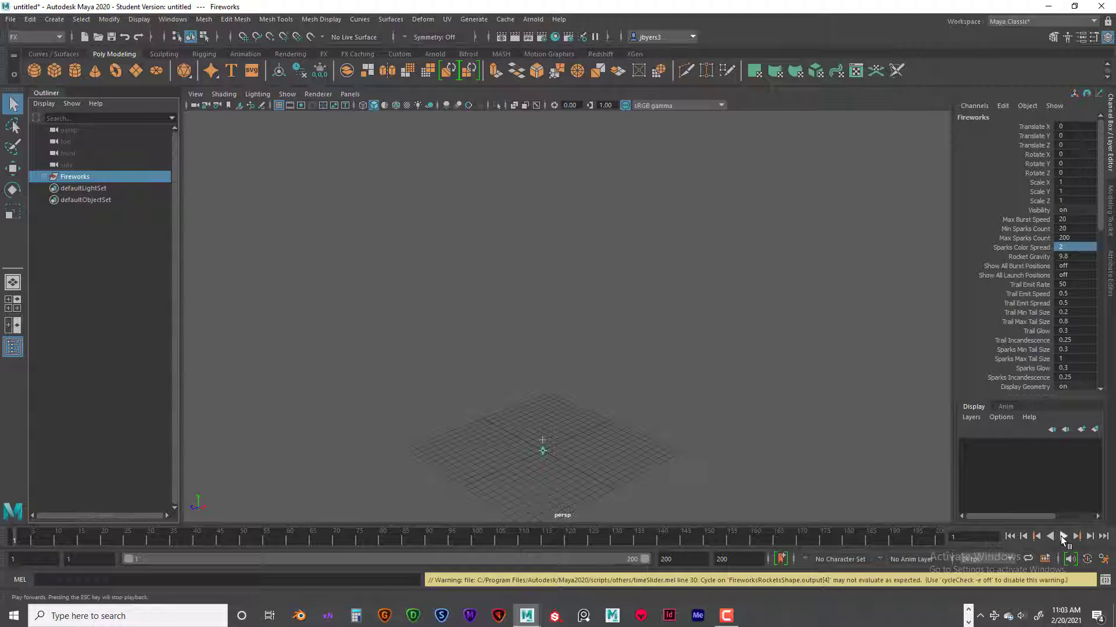
{"action": "left_click", "coordinate": [751, 392]}
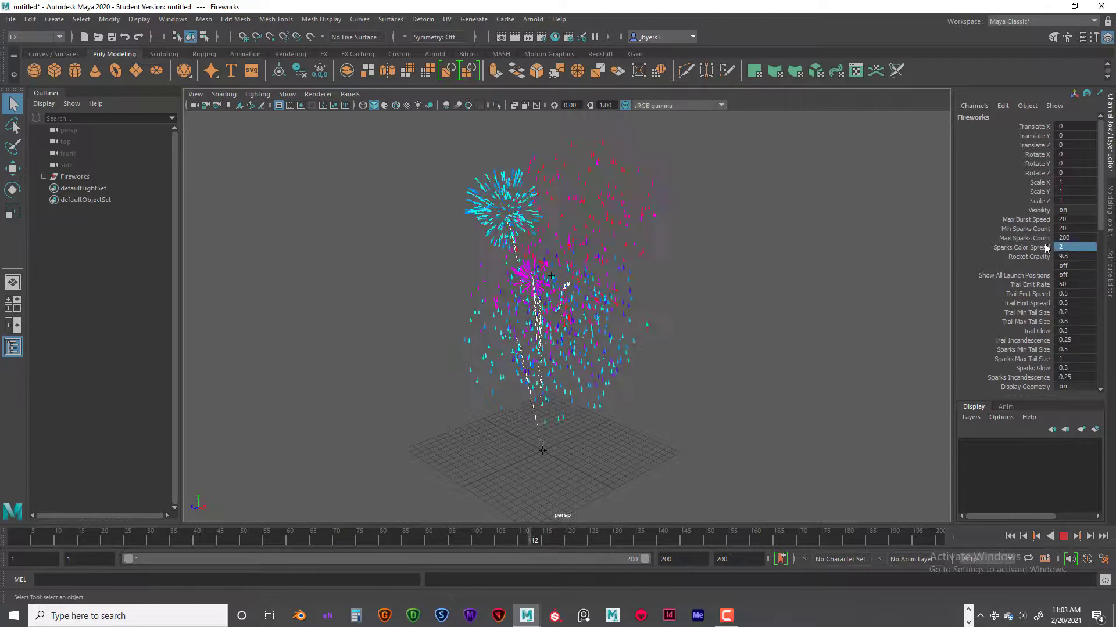
- Rewind to frame 1 and keep the Fireworks' Sparks Color Spread at 2
{"action": "left_click", "coordinate": [1064, 536]}
{"action": "left_click", "coordinate": [1010, 536]}
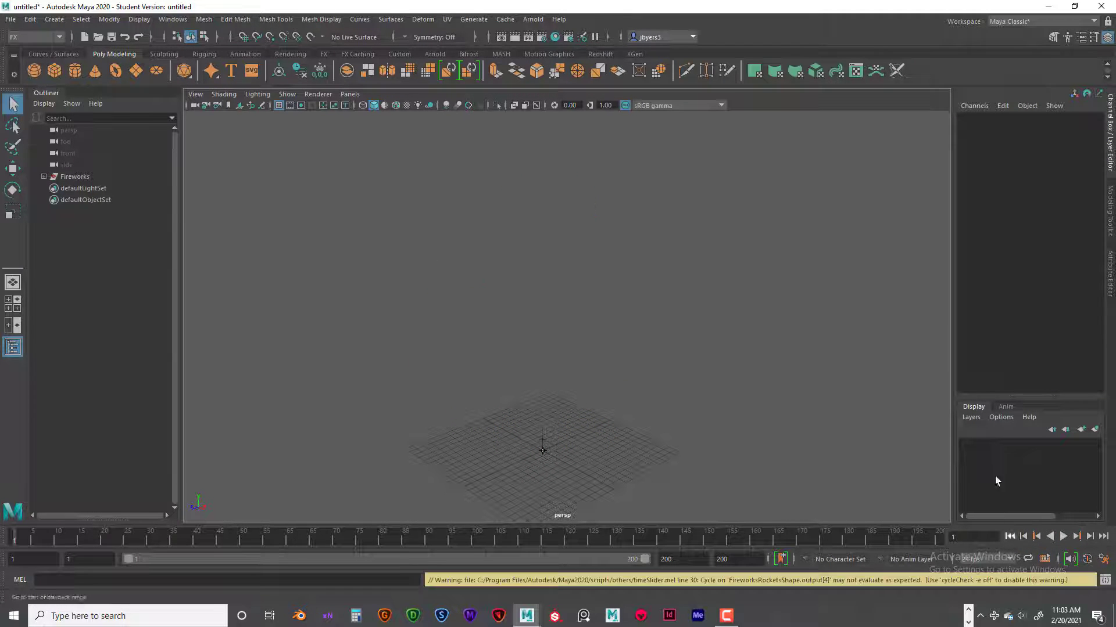
{"action": "left_click", "coordinate": [69, 176]}
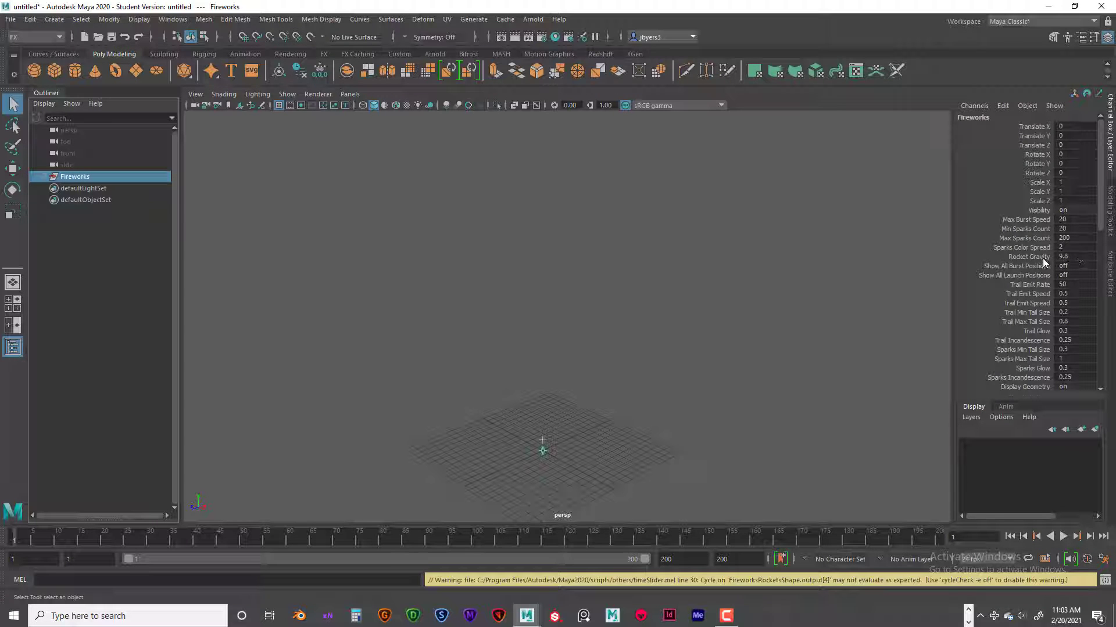
{"action": "left_click_drag", "start_coordinate": [1061, 248], "coordinate": [1058, 249]}
- Play a short preview of the fireworks, then rewind to frame 1
{"action": "left_click", "coordinate": [1063, 536]}
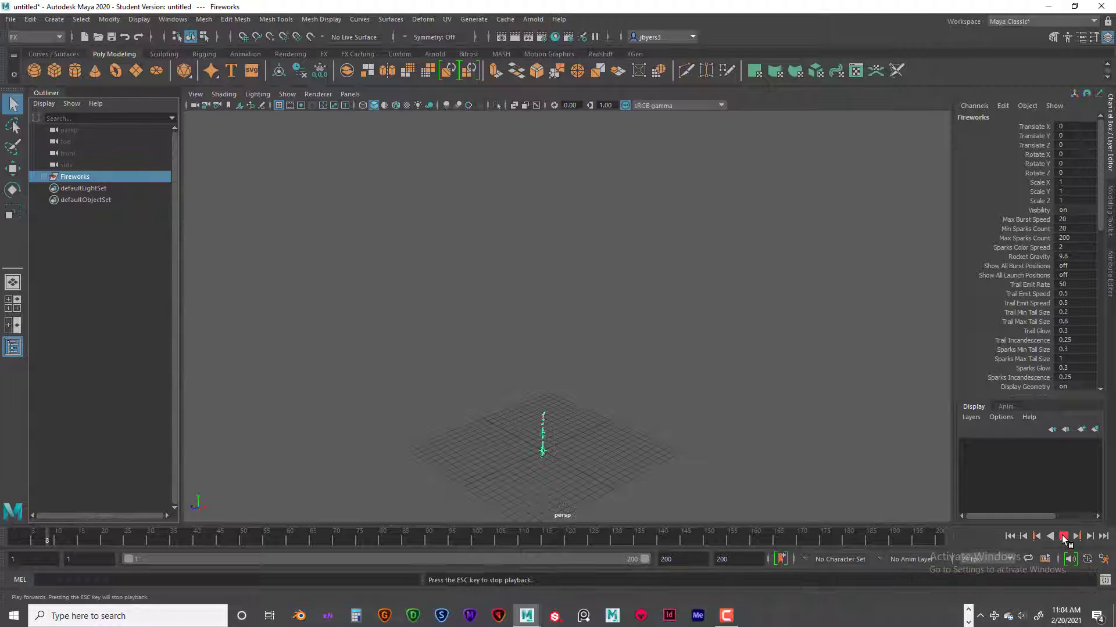
{"action": "left_click", "coordinate": [1063, 536]}
{"action": "left_click", "coordinate": [808, 401]}
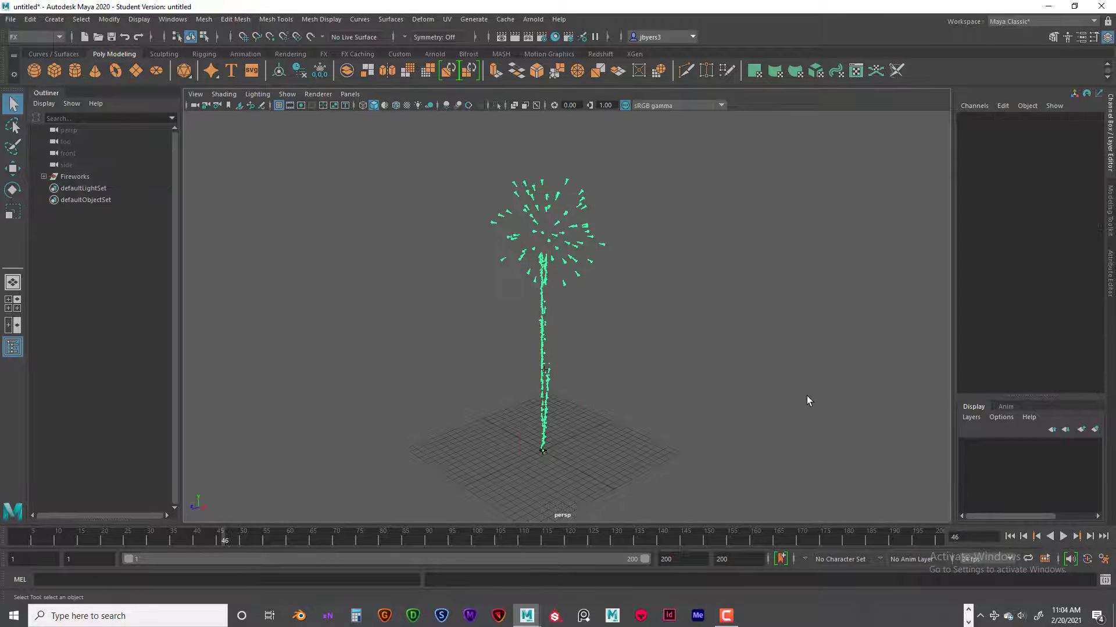
{"action": "left_click", "coordinate": [76, 177]}
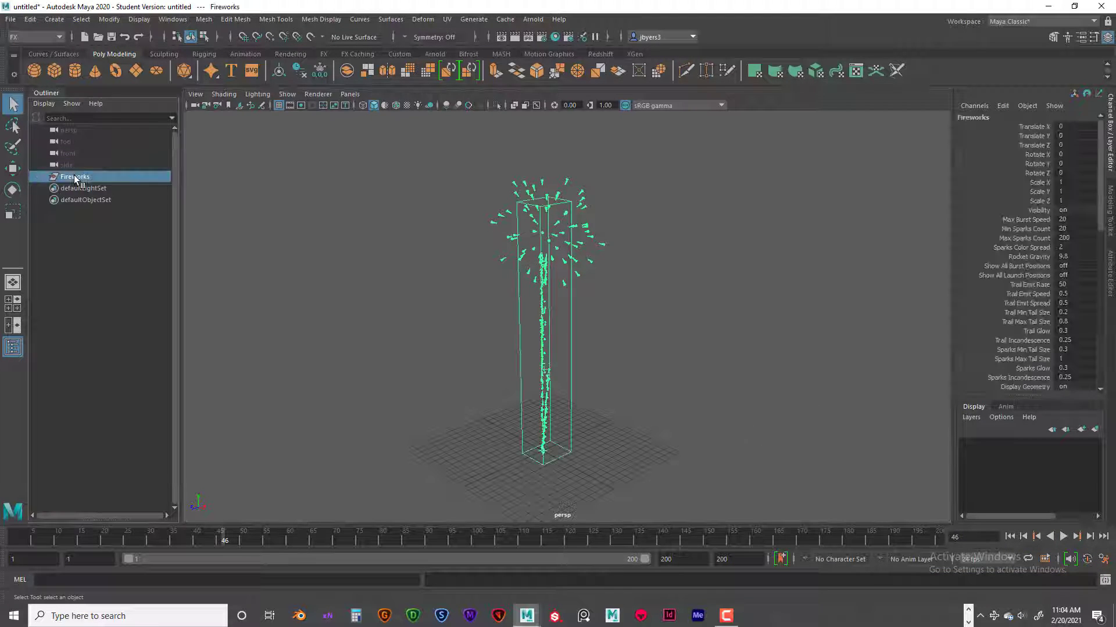
{"action": "left_click", "coordinate": [753, 378]}
{"action": "left_click", "coordinate": [1009, 536]}
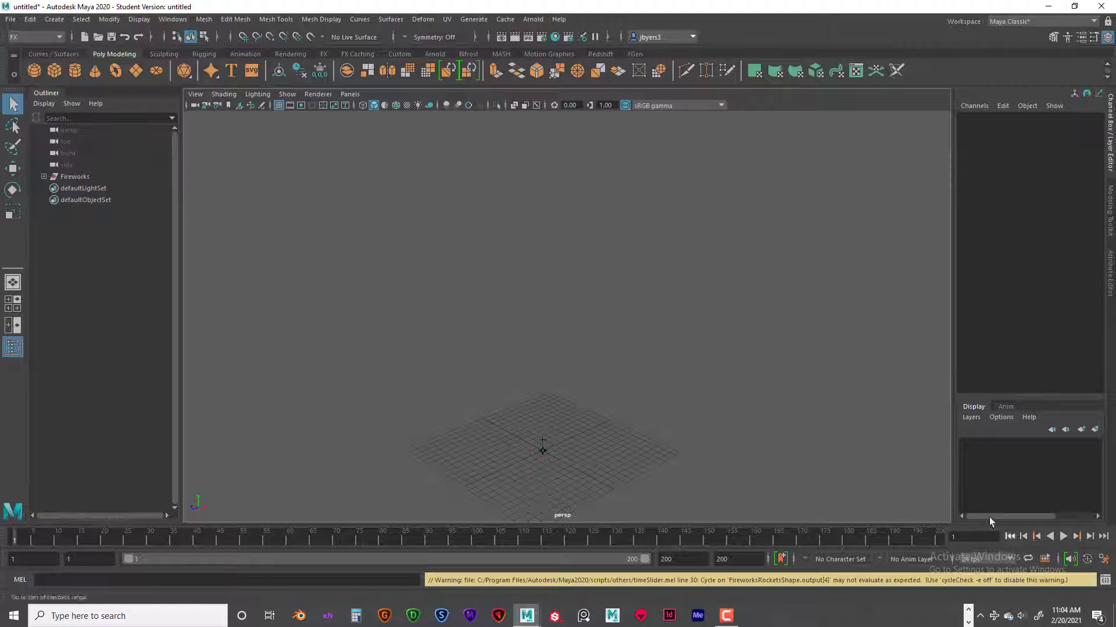
- Replay the rocket launch and burst, inspect the Fireworks node, and rewind to frame 1
{"action": "left_click", "coordinate": [69, 176]}
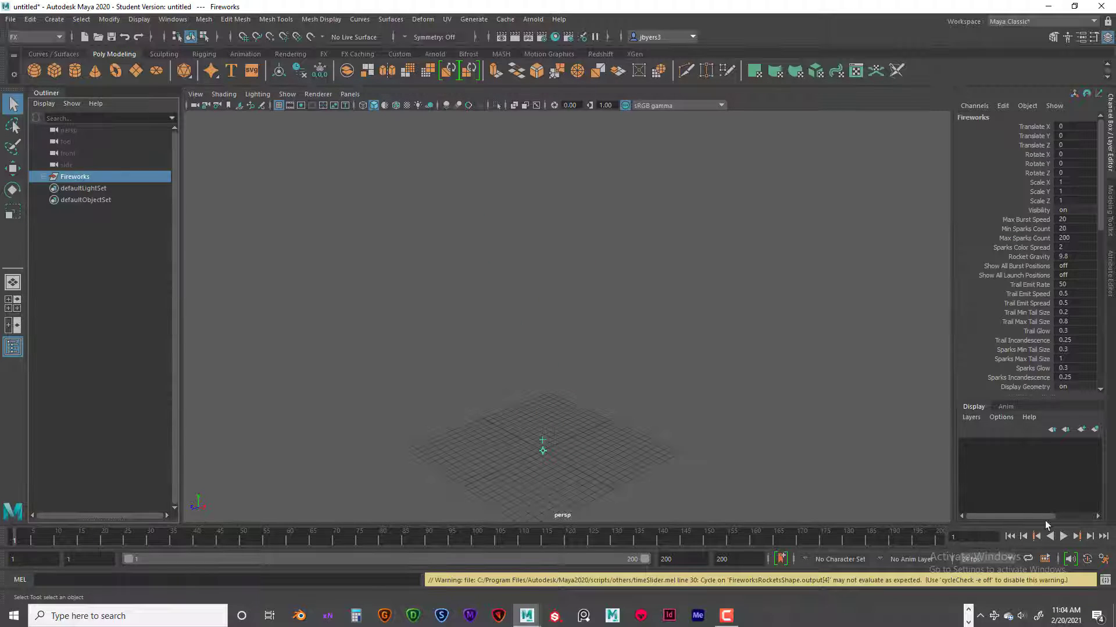
{"action": "left_click", "coordinate": [1063, 536]}
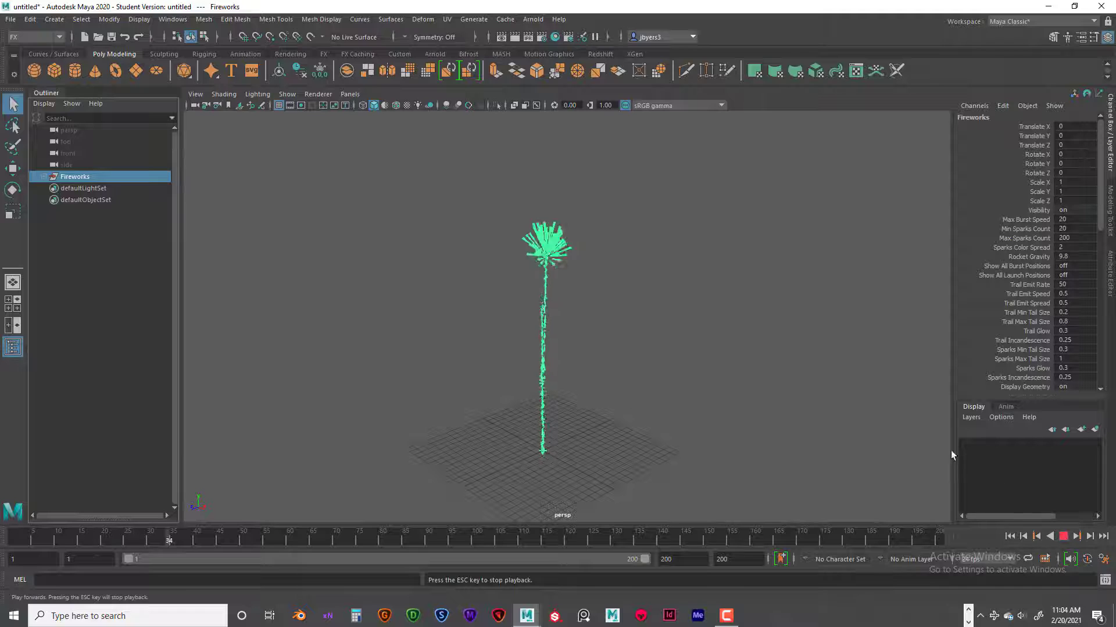
{"action": "left_click", "coordinate": [838, 451]}
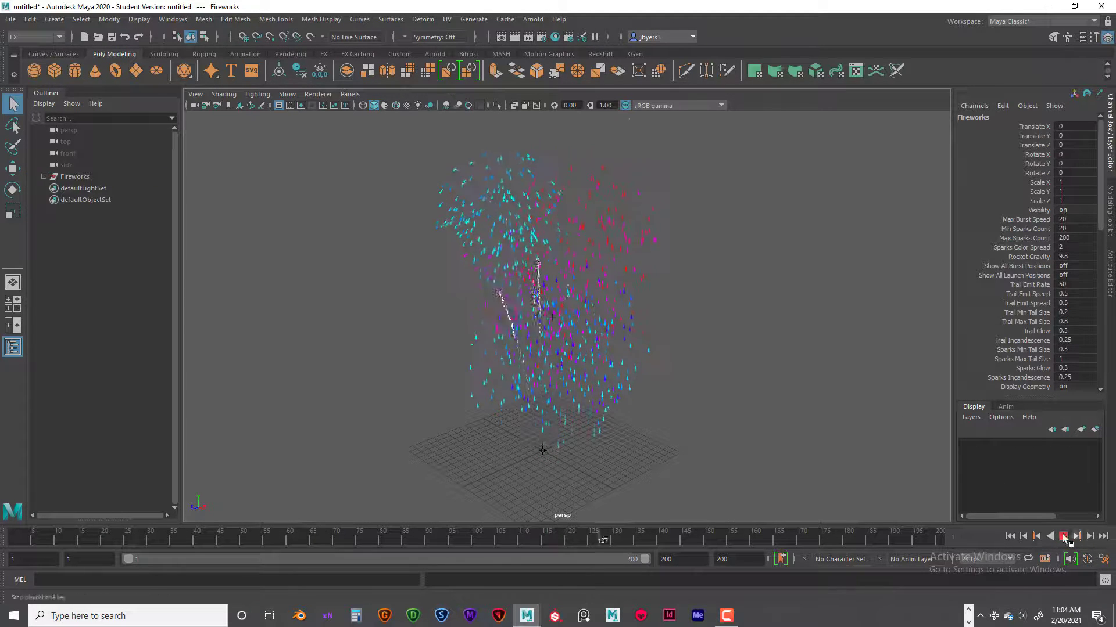
{"action": "left_click", "coordinate": [1010, 537]}
{"action": "left_click", "coordinate": [1062, 537]}
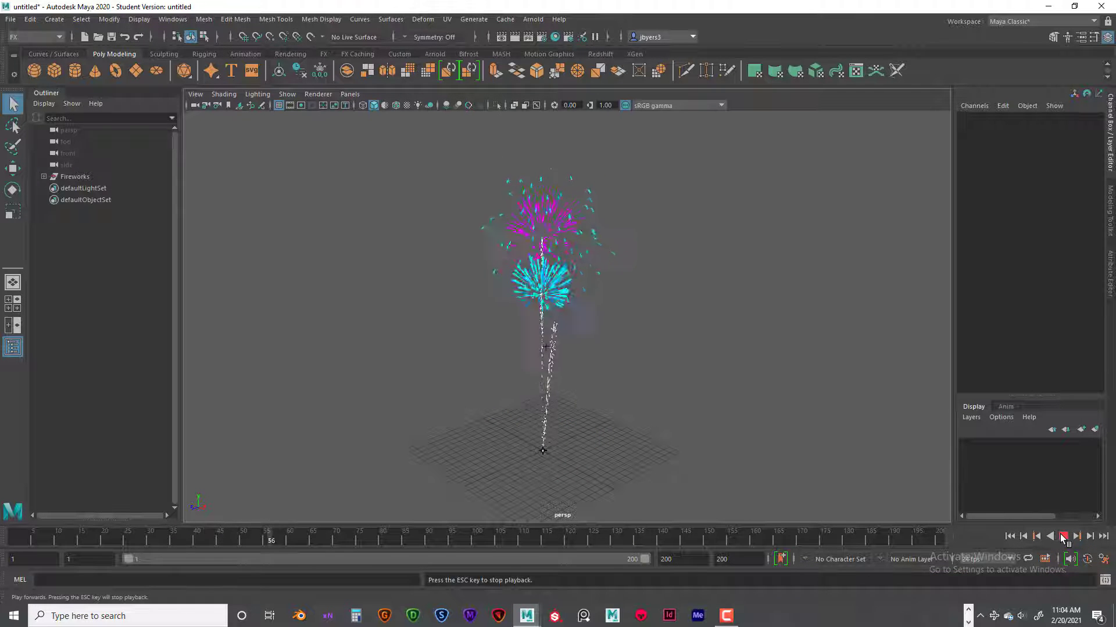
{"action": "left_click", "coordinate": [1063, 537]}
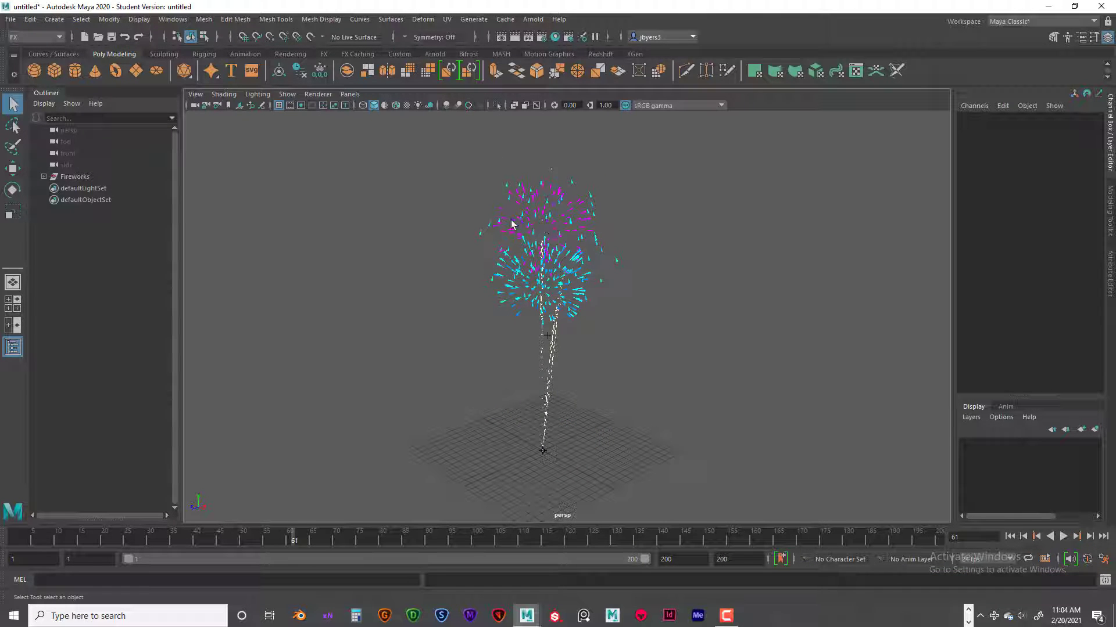
{"action": "left_click", "coordinate": [43, 177]}
{"action": "left_click", "coordinate": [43, 177]}
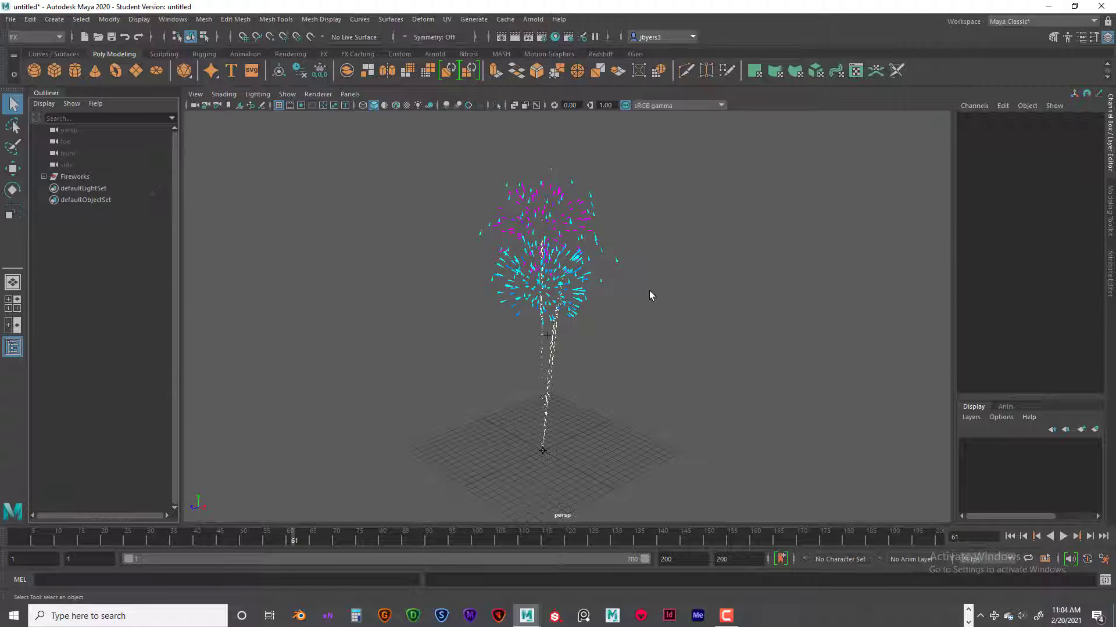
{"action": "left_click", "coordinate": [1010, 536]}
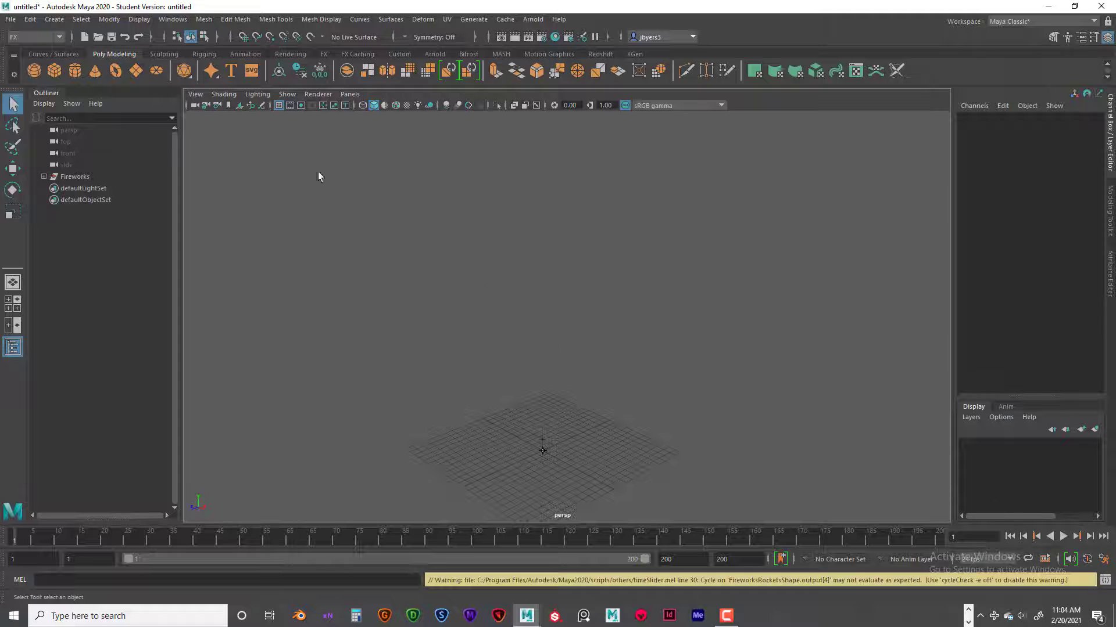
- Select Fireworks and try Rocket Gravity values of 3, then 4
{"action": "left_click", "coordinate": [76, 176]}
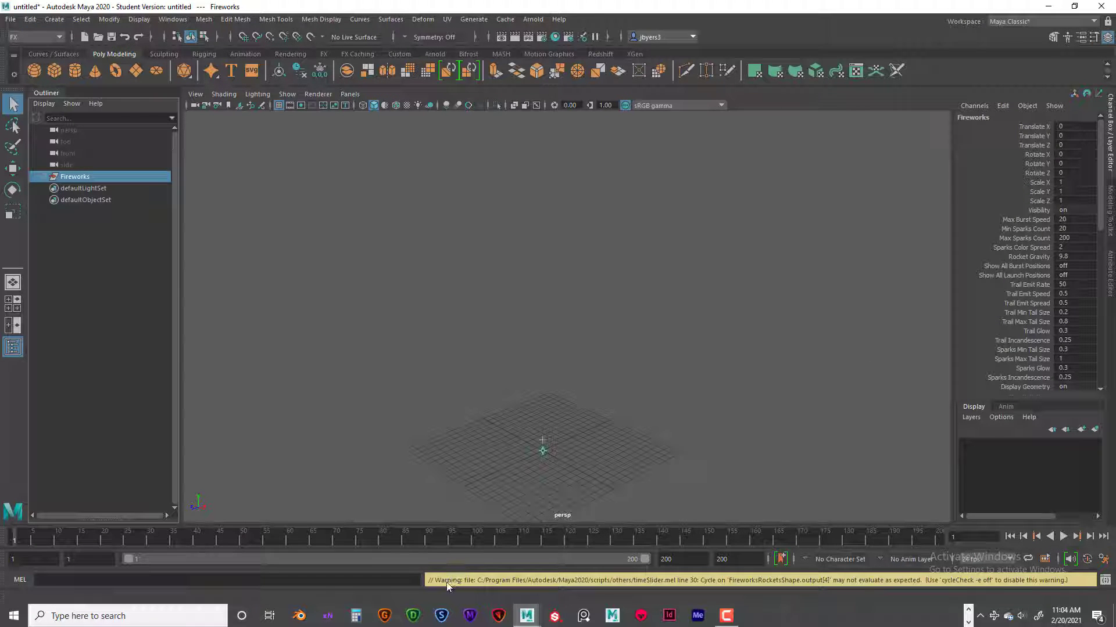
{"action": "left_click", "coordinate": [530, 471]}
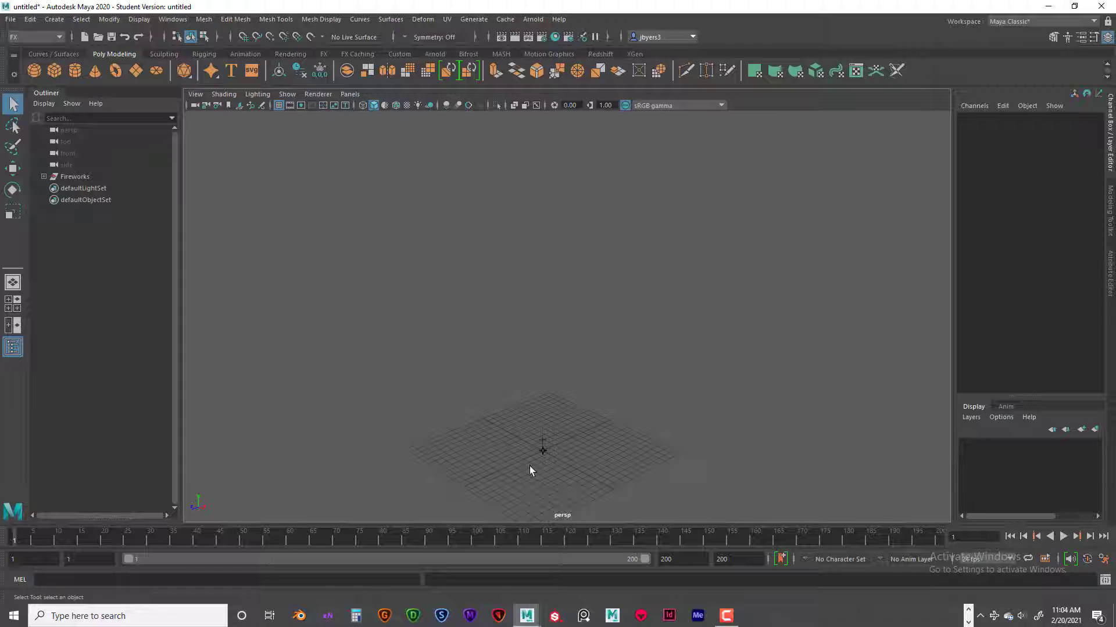
{"action": "left_click", "coordinate": [76, 176]}
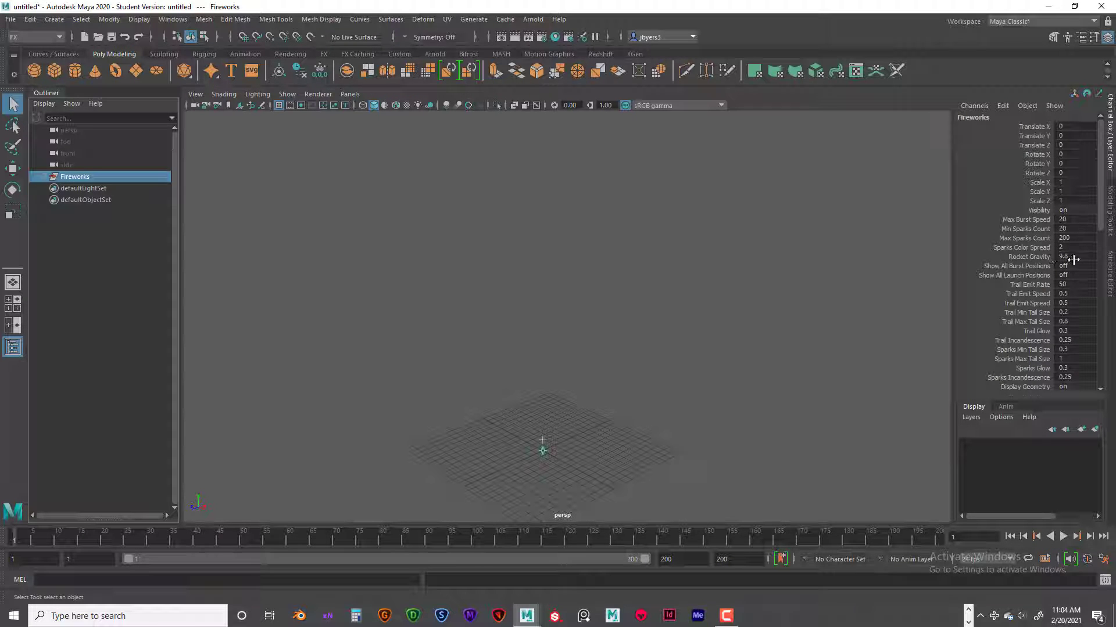
{"action": "left_click", "coordinate": [1066, 257]}
{"action": "type", "text": "3"}
{"action": "key", "text": "Return"}
{"action": "left_click", "coordinate": [1074, 255]}
{"action": "type", "text": "4"}
{"action": "key", "text": "Return"}
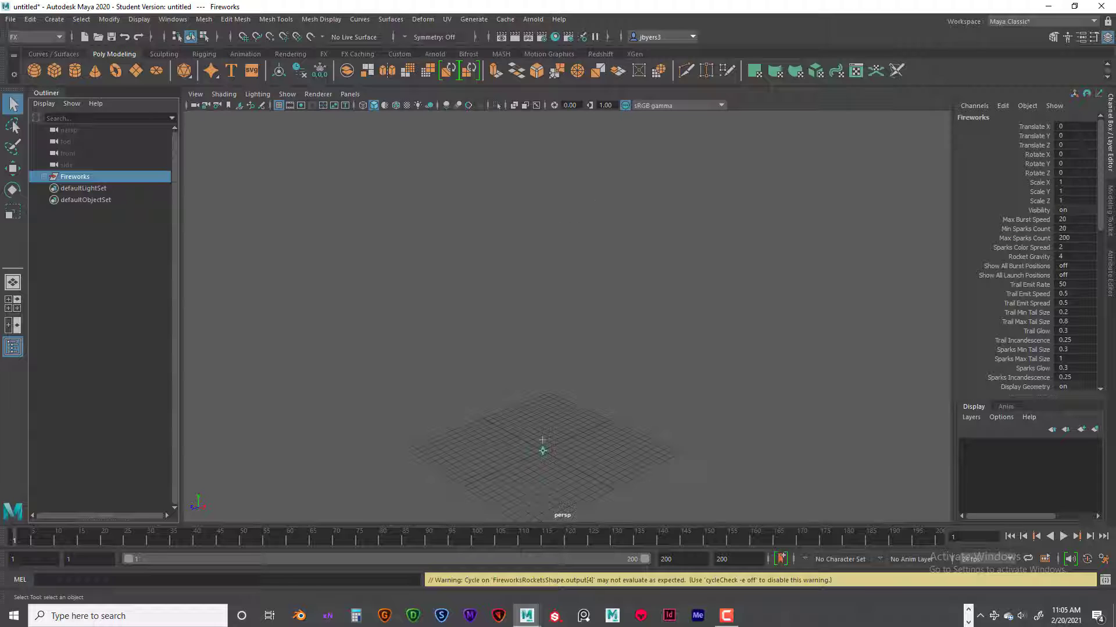
- Restore Rocket Gravity to 9.8 and play to frame 77 to inspect the burst
{"action": "double_click", "coordinate": [1072, 257]}
{"action": "key", "text": "Return"}
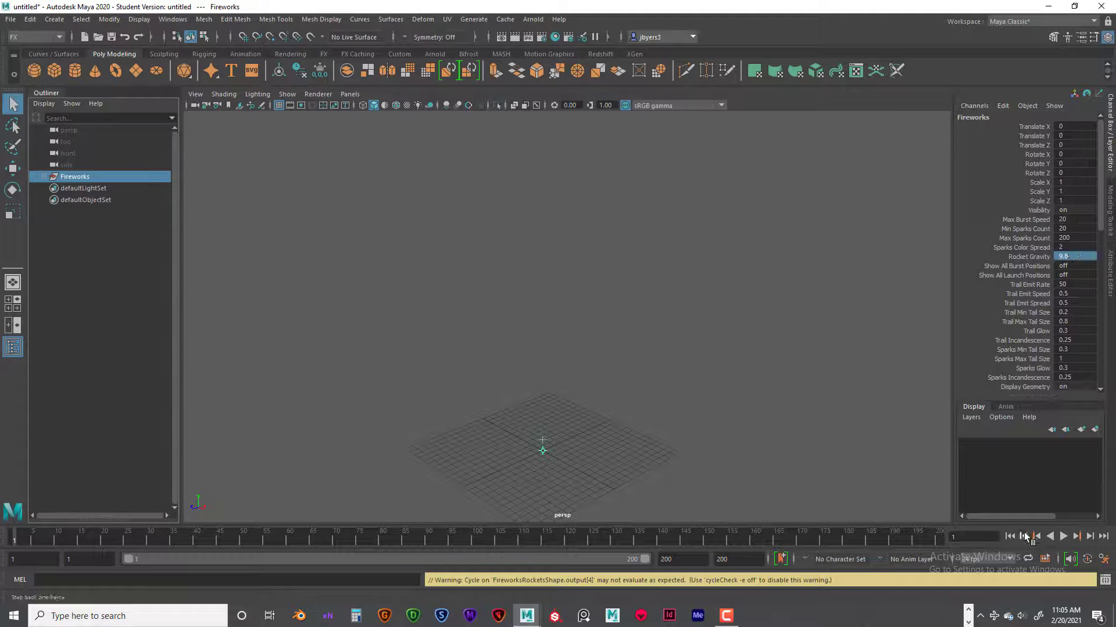
{"action": "left_click", "coordinate": [1062, 537]}
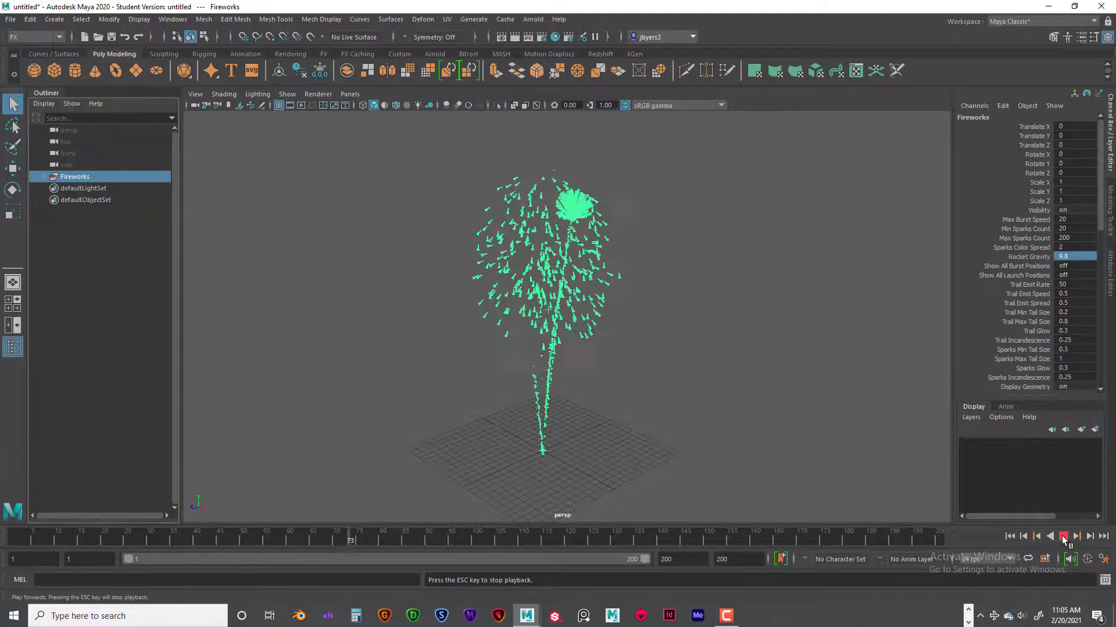
{"action": "left_click", "coordinate": [1062, 537]}
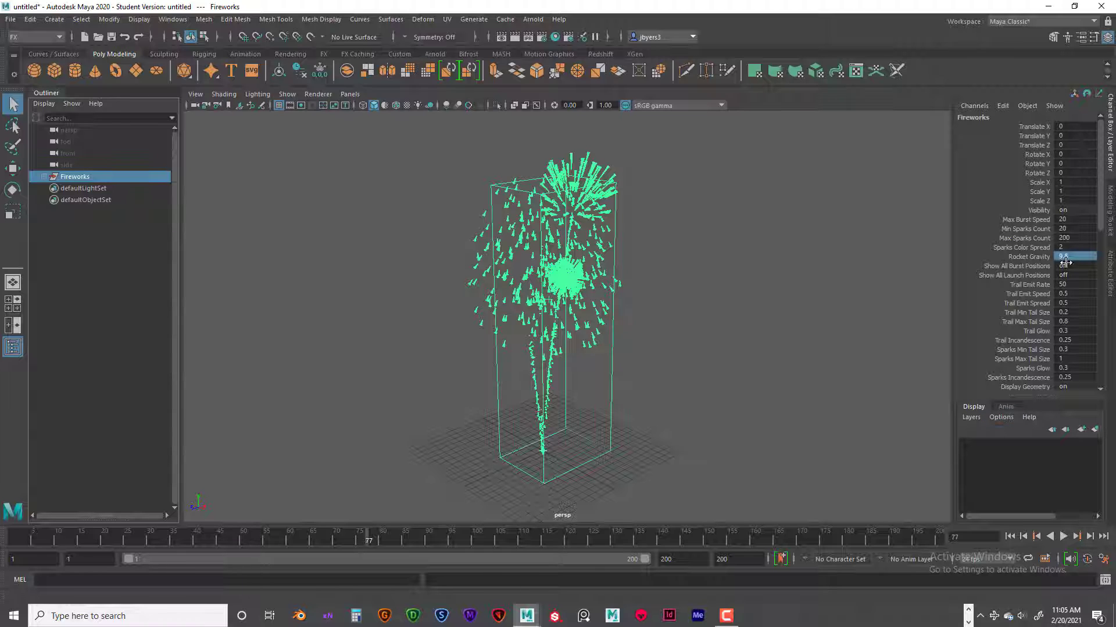
- Rewind, set Rocket Gravity to 20, and preview the launch
{"action": "left_click", "coordinate": [1009, 536]}
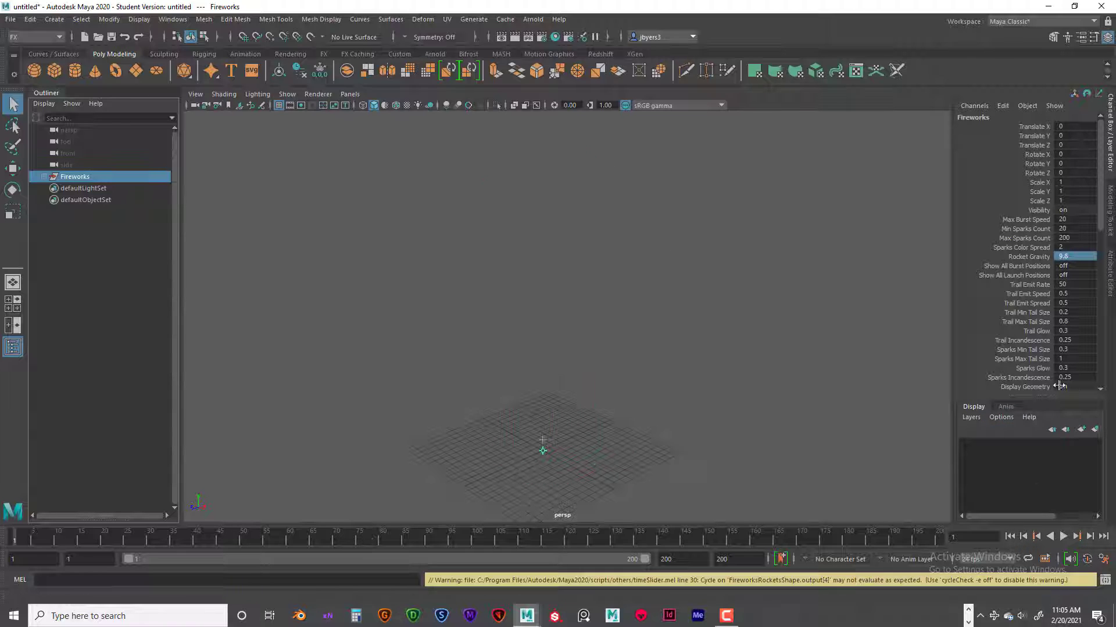
{"action": "double_click", "coordinate": [1072, 256]}
{"action": "type", "text": "20"}
{"action": "key", "text": "Return"}
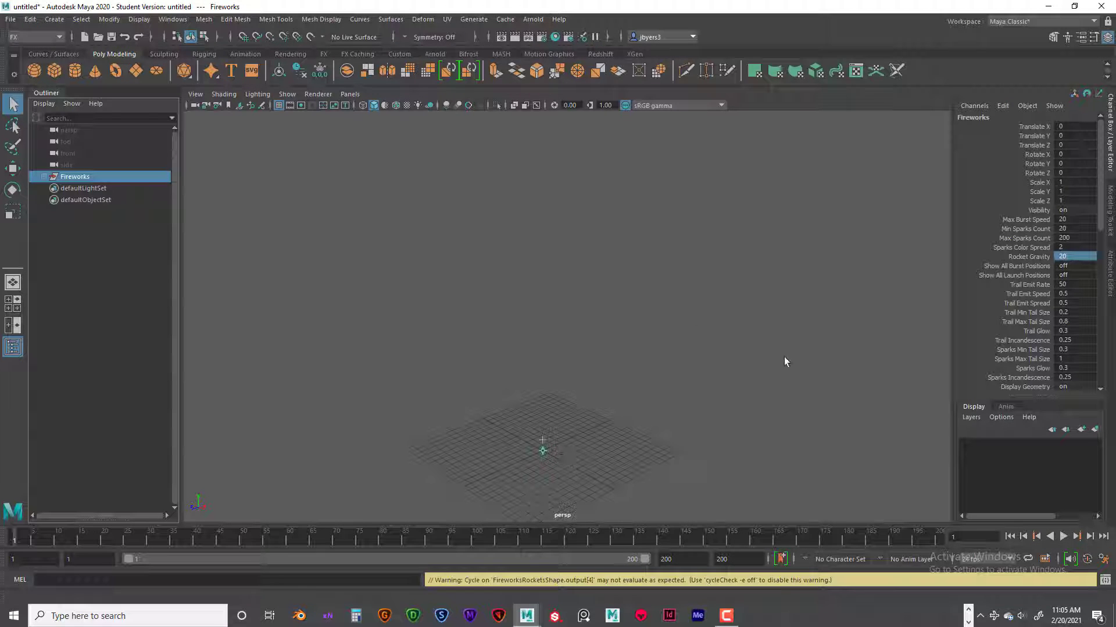
{"action": "left_click", "coordinate": [1062, 536]}
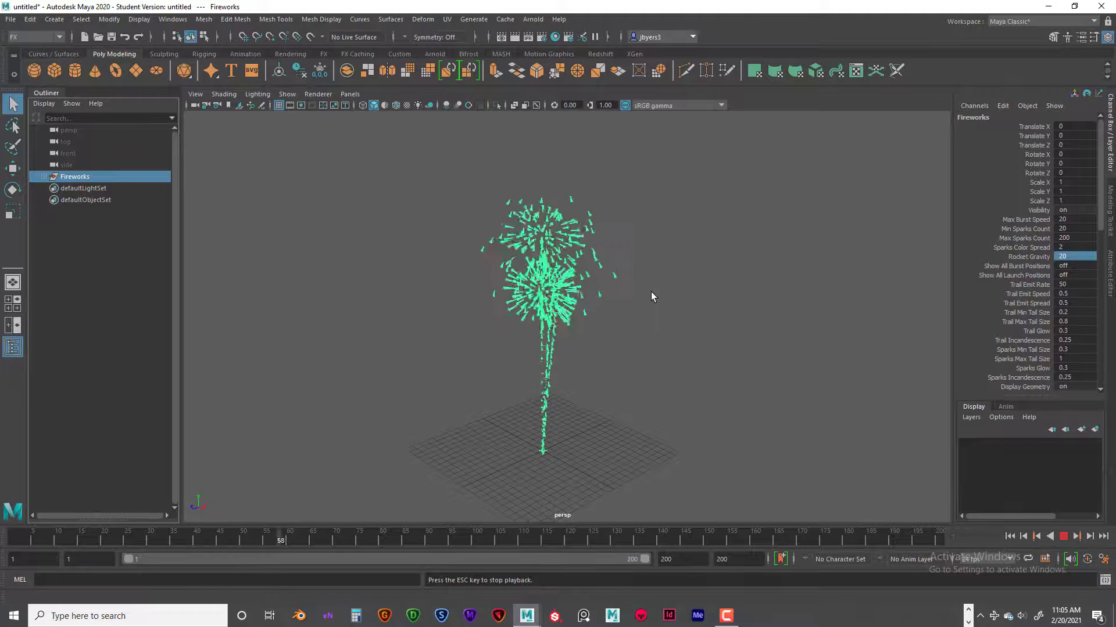
{"action": "left_click", "coordinate": [1061, 536]}
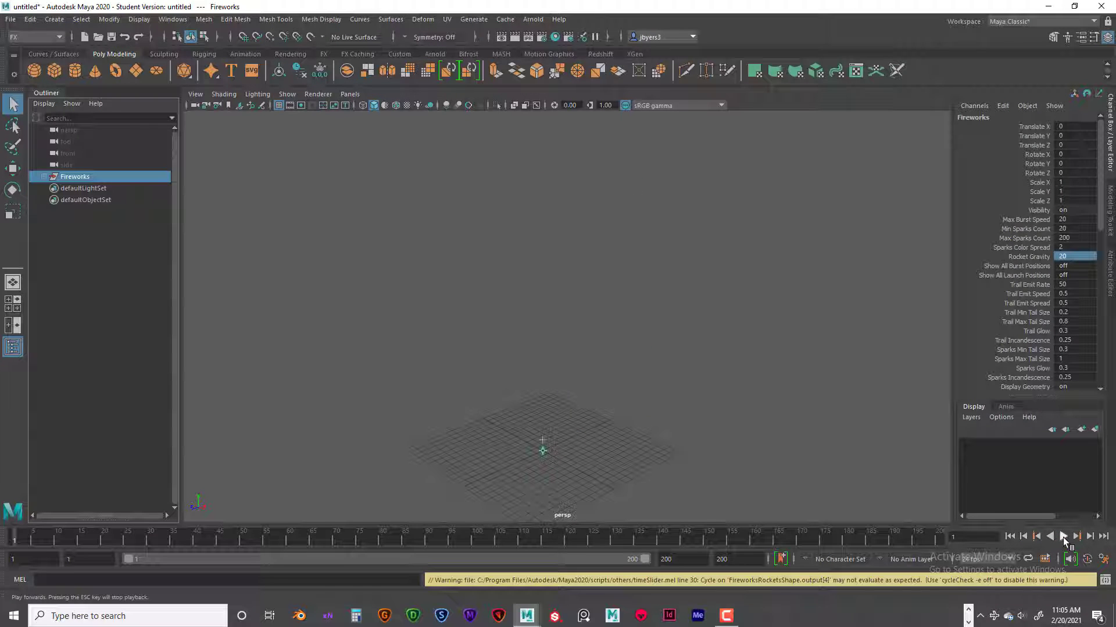
- Set Rocket Gravity to 200, preview the sparks falling below the grid, then rewind
{"action": "double_click", "coordinate": [1073, 256]}
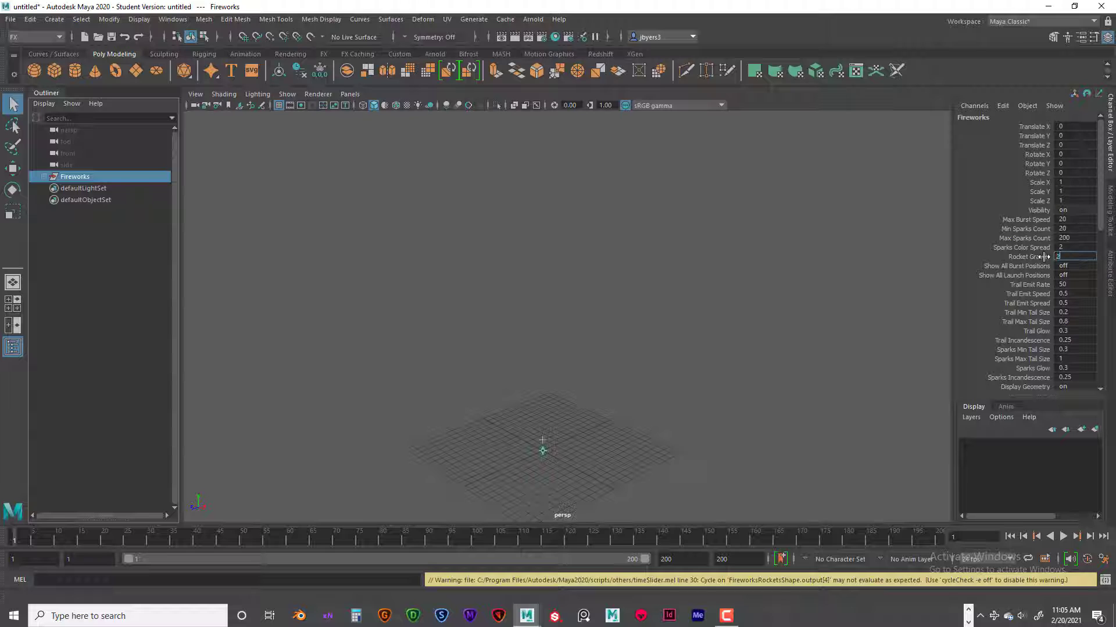
{"action": "type", "text": "200"}
{"action": "key", "text": "Return"}
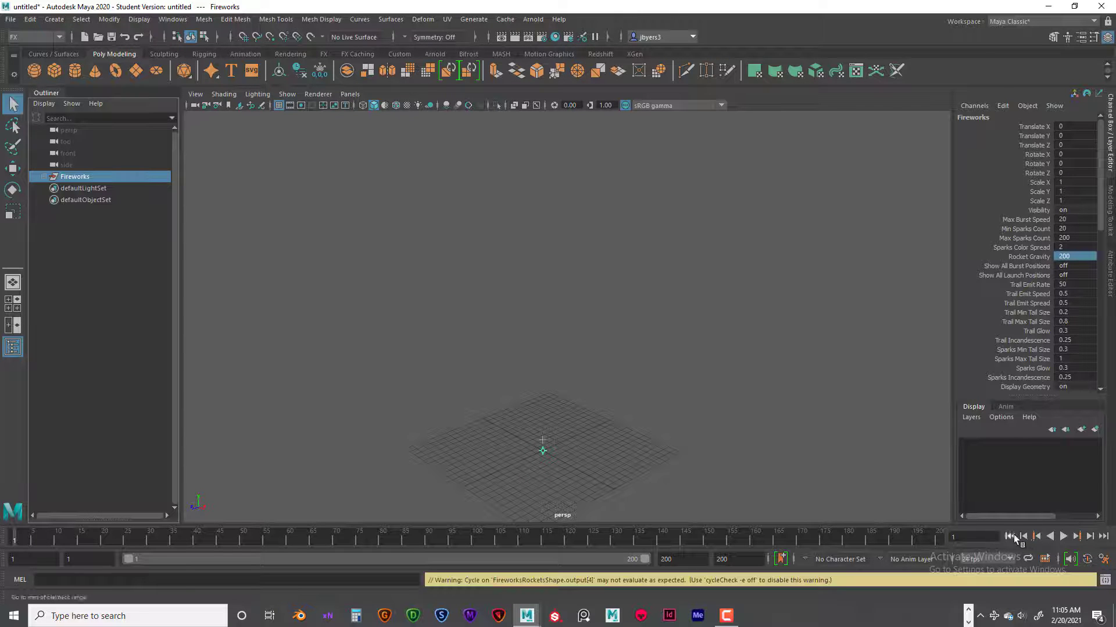
{"action": "left_click", "coordinate": [1063, 537]}
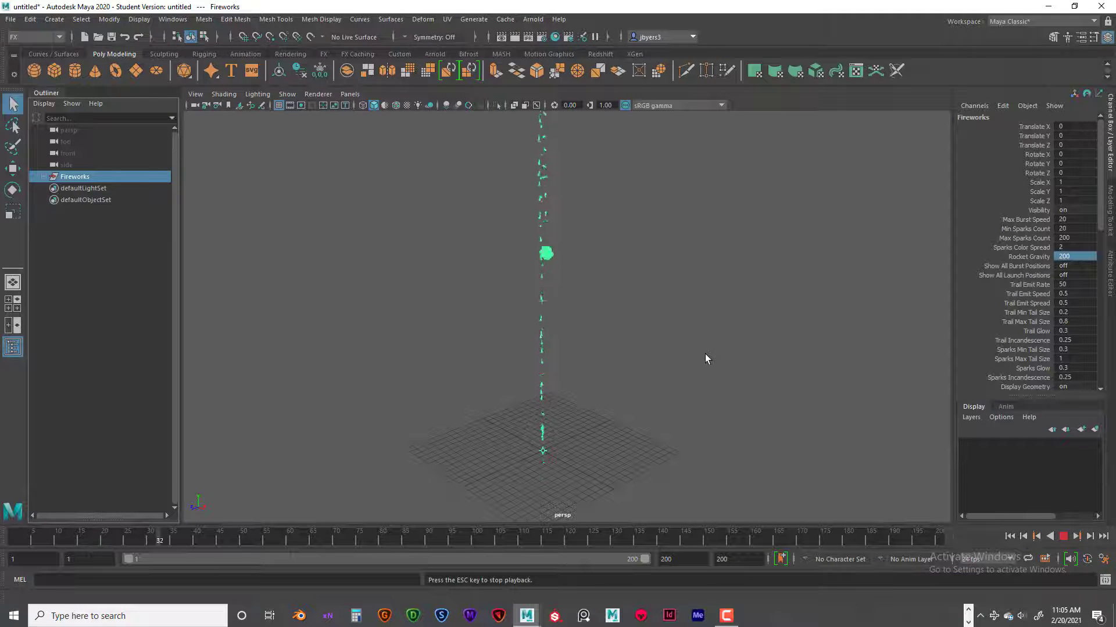
{"action": "scroll", "coordinate": [705, 354], "scroll_direction": "down", "scroll_amount": 3}
{"action": "scroll", "coordinate": [704, 354], "scroll_direction": "down", "scroll_amount": 2}
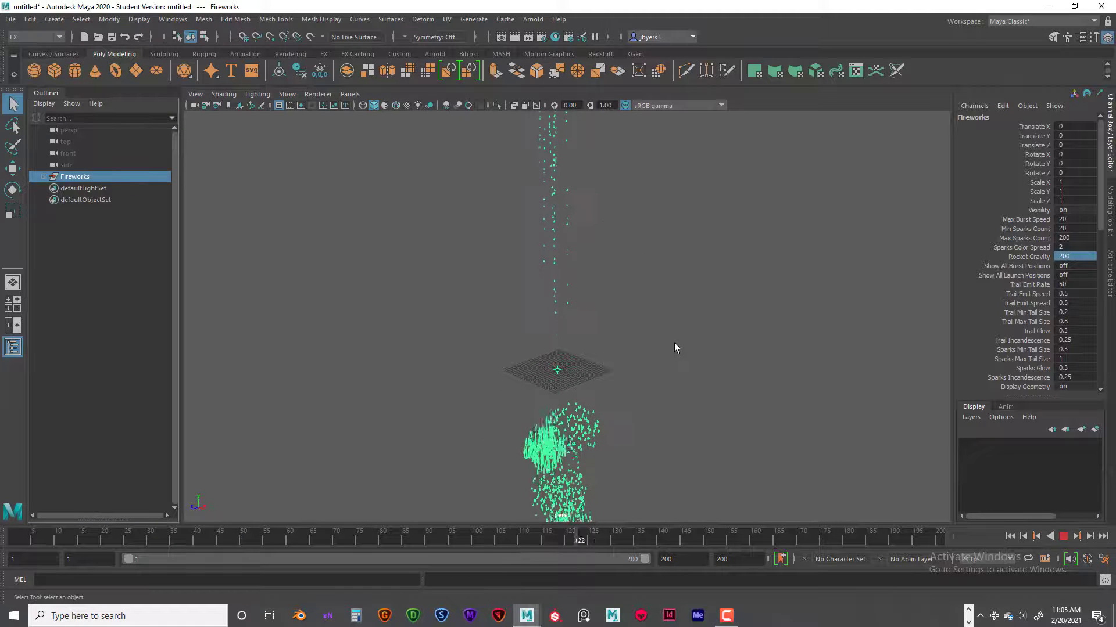
{"action": "left_click", "coordinate": [1063, 536]}
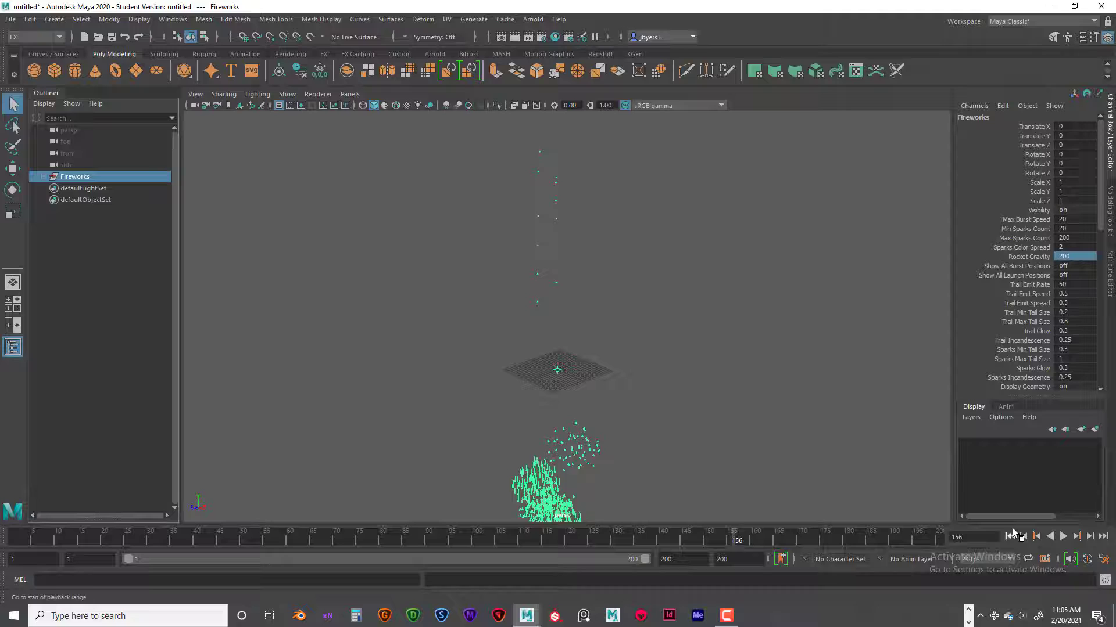
{"action": "left_click", "coordinate": [1023, 537]}
{"action": "left_click", "coordinate": [1072, 257]}
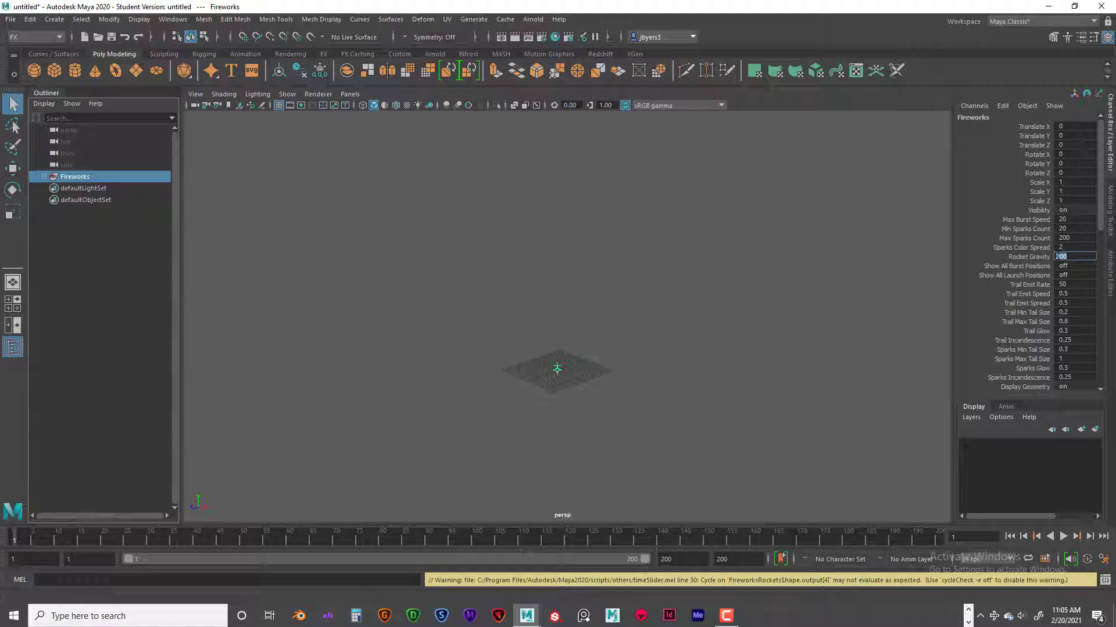
- Commit Rocket Gravity of 60, preview the falling sparks, then rewind to frame 1
{"action": "type", "text": "60"}
{"action": "key", "text": "Return"}
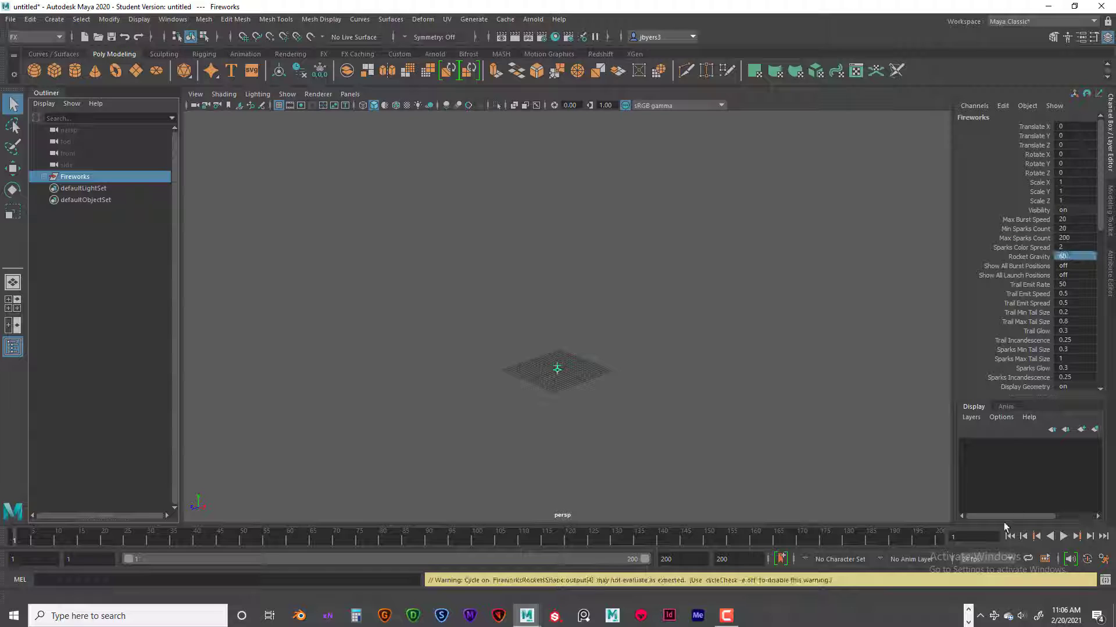
{"action": "left_click", "coordinate": [1063, 536]}
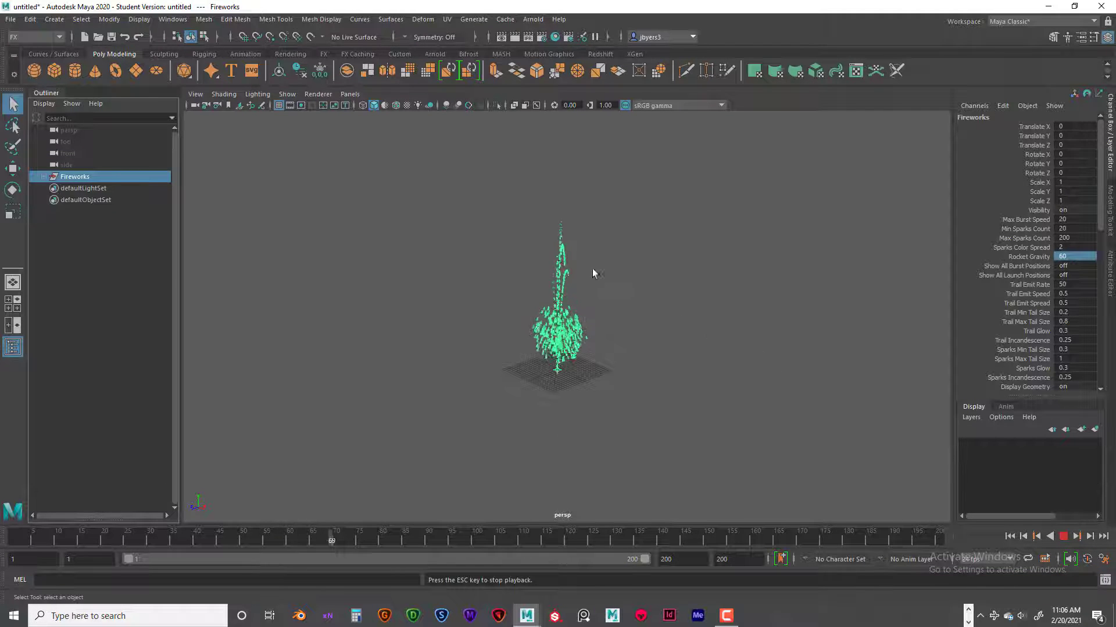
{"action": "scroll", "coordinate": [642, 304], "scroll_direction": "up", "scroll_amount": 3}
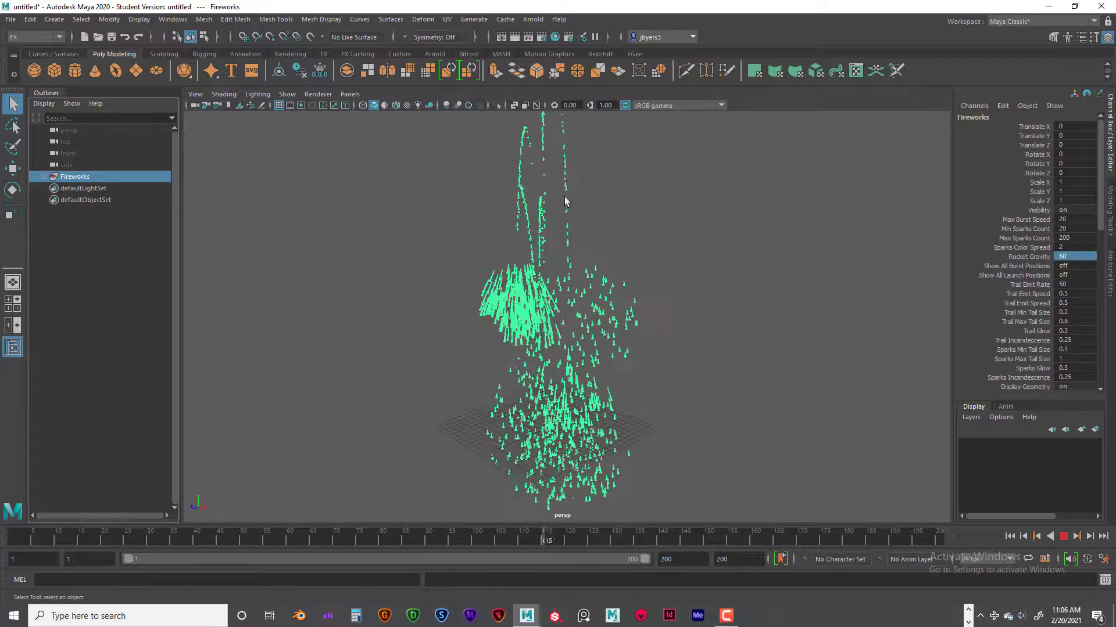
{"action": "middle_click_drag", "start_coordinate": [603, 188], "coordinate": [601, 249], "text": "alt"}
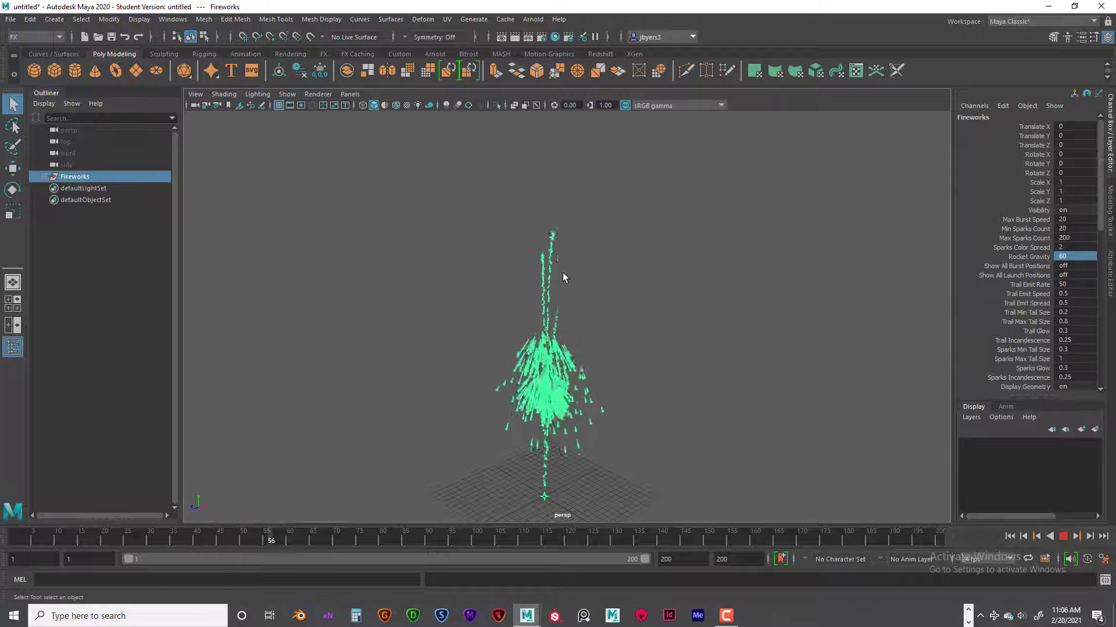
{"action": "left_click", "coordinate": [1063, 536]}
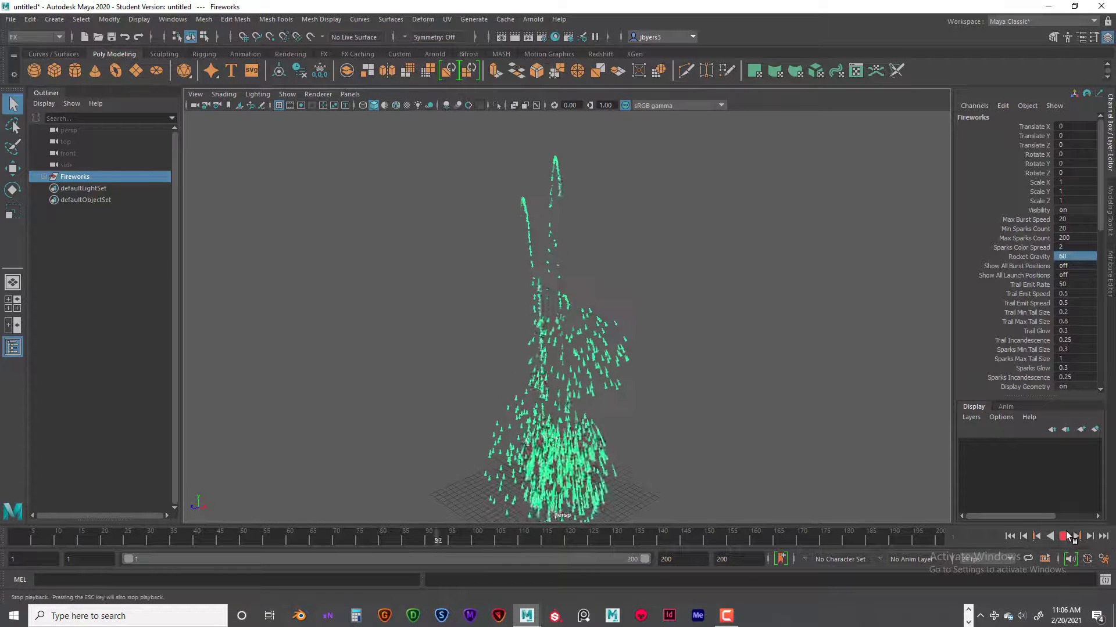
{"action": "left_click", "coordinate": [1010, 536]}
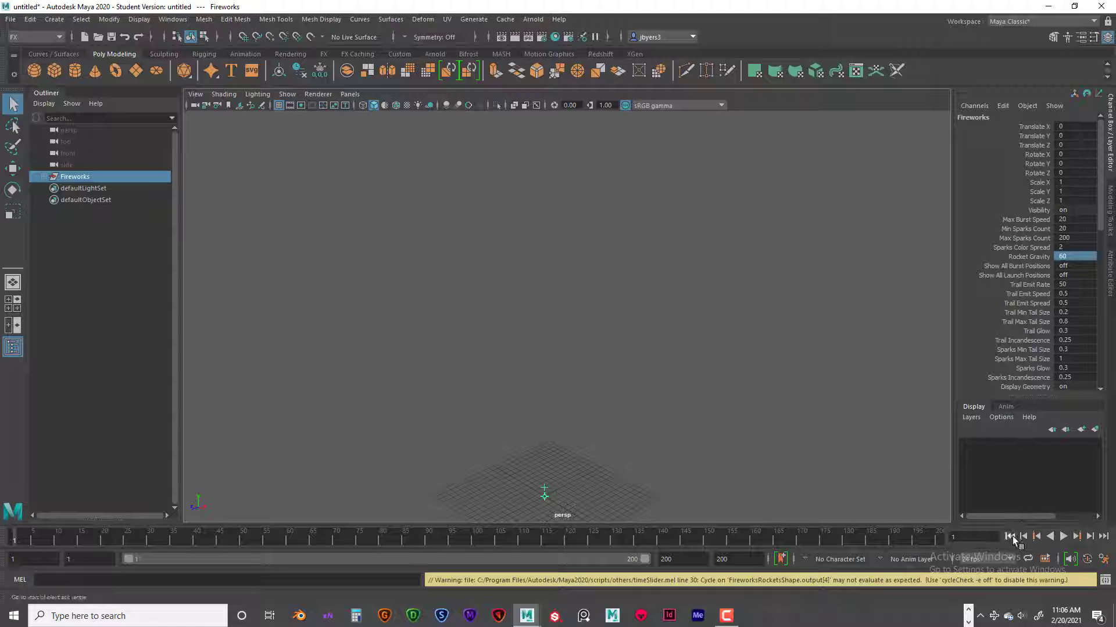
- Set Rocket Gravity to 20, then 2, and preview the tall, slow burst before rewinding
{"action": "double_click", "coordinate": [1070, 258]}
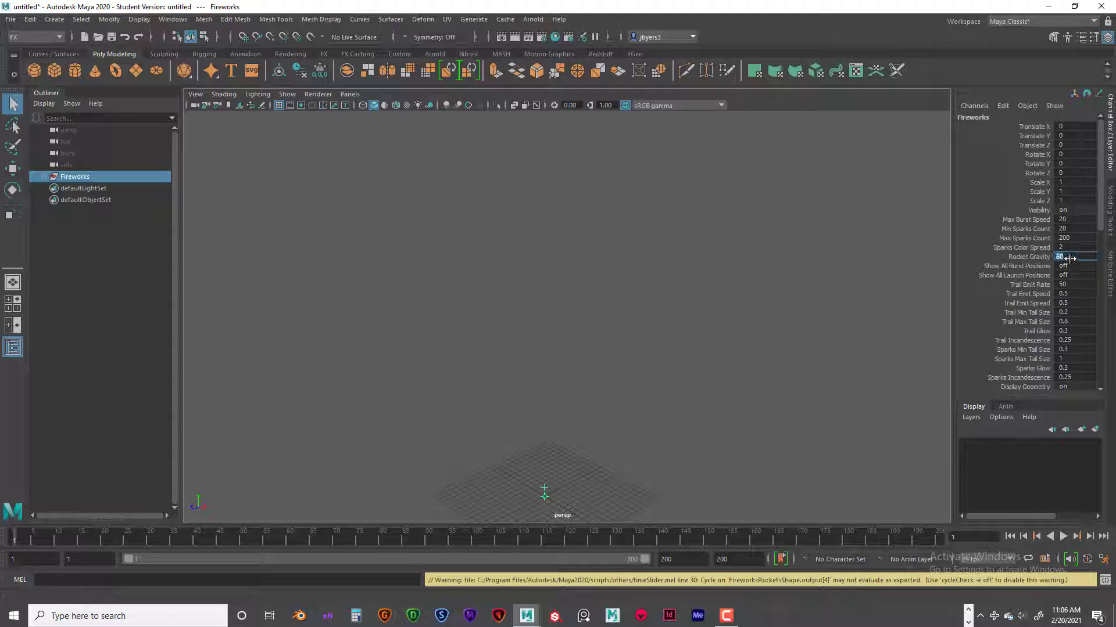
{"action": "type", "text": "20"}
{"action": "key", "text": "Return"}
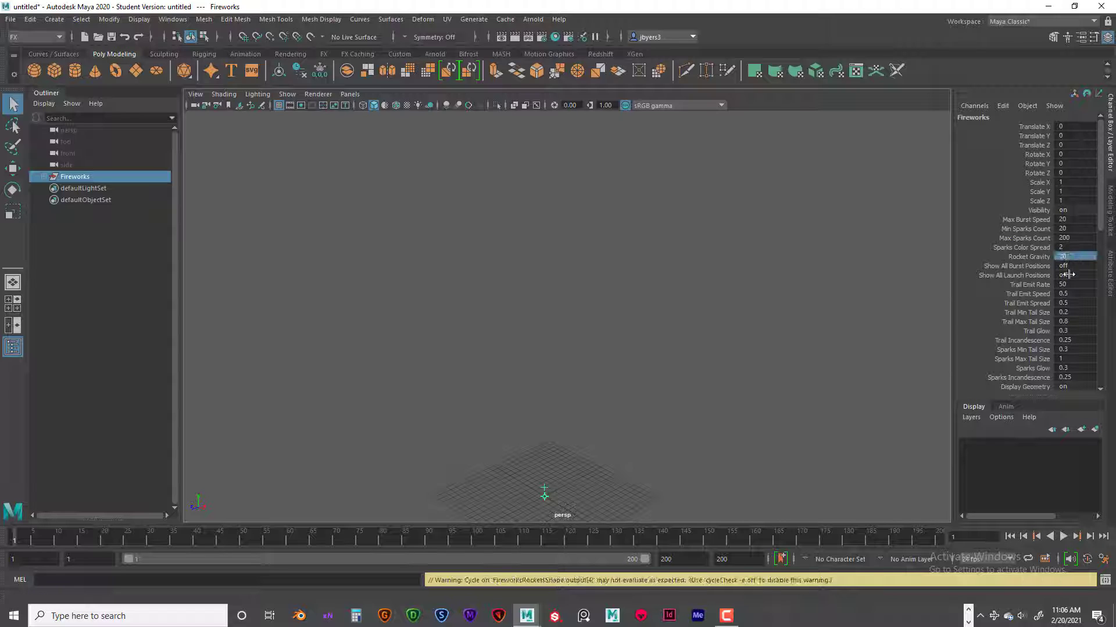
{"action": "double_click", "coordinate": [1063, 257]}
{"action": "type", "text": "2"}
{"action": "key", "text": "Return"}
{"action": "left_click", "coordinate": [1064, 536]}
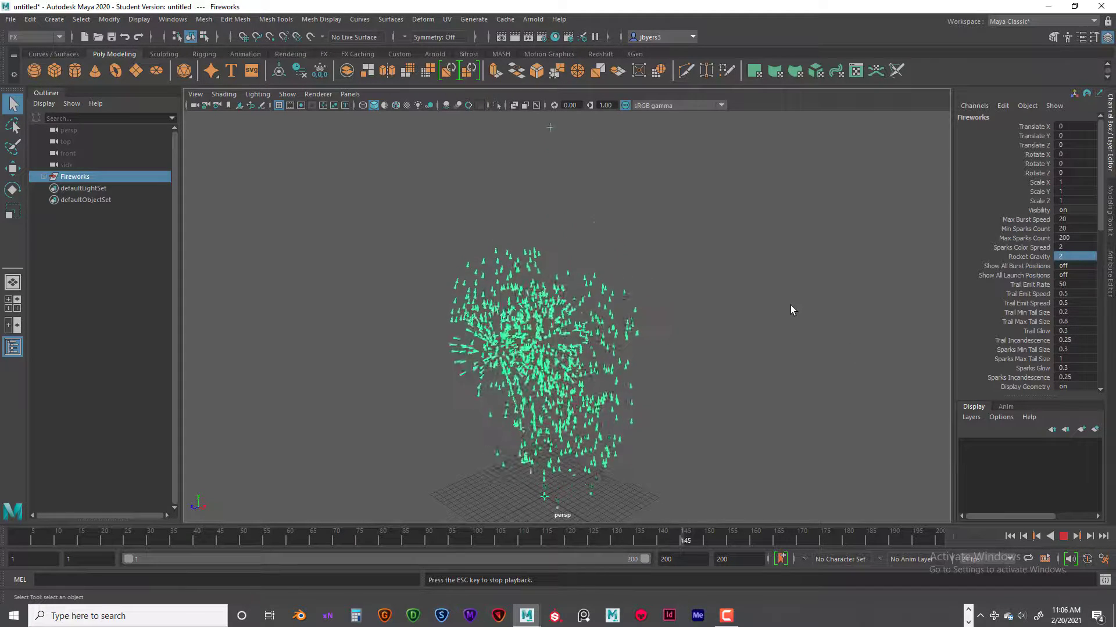
{"action": "scroll", "coordinate": [789, 305], "scroll_direction": "down", "scroll_amount": 5}
{"action": "scroll", "coordinate": [607, 265], "scroll_direction": "down", "scroll_amount": 3}
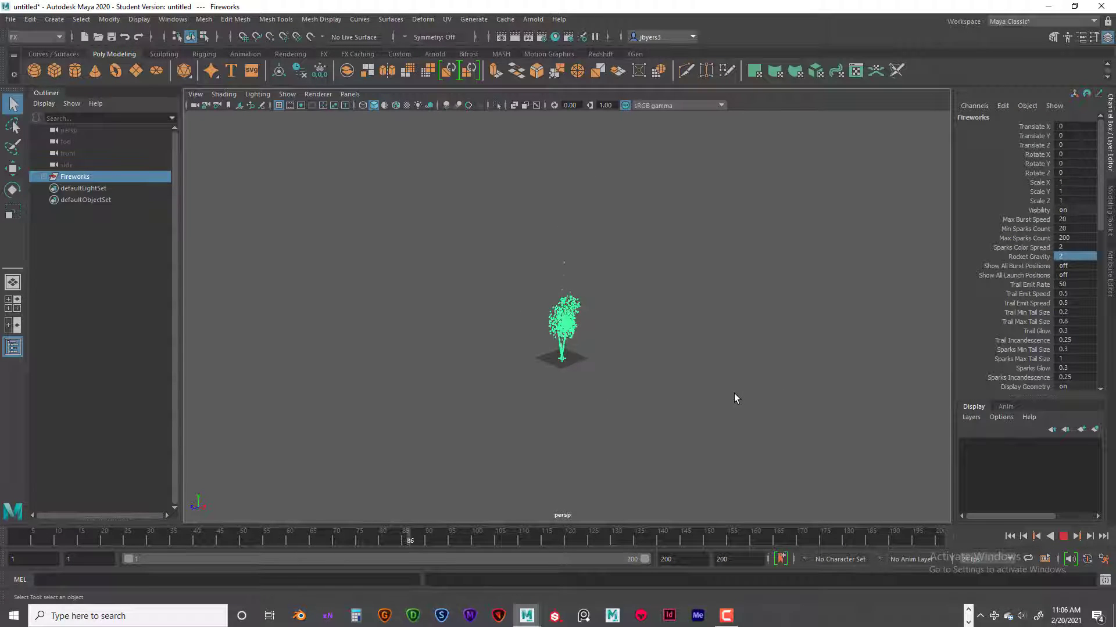
{"action": "scroll", "coordinate": [720, 383], "scroll_direction": "up", "scroll_amount": 4}
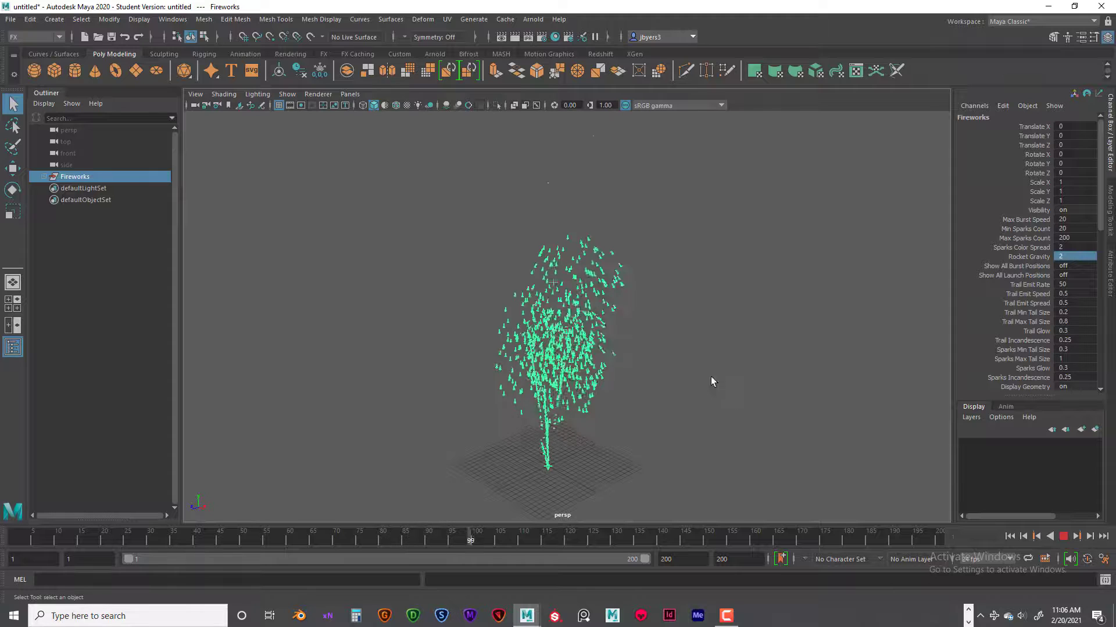
{"action": "left_click", "coordinate": [1063, 536]}
{"action": "left_click", "coordinate": [1015, 536]}
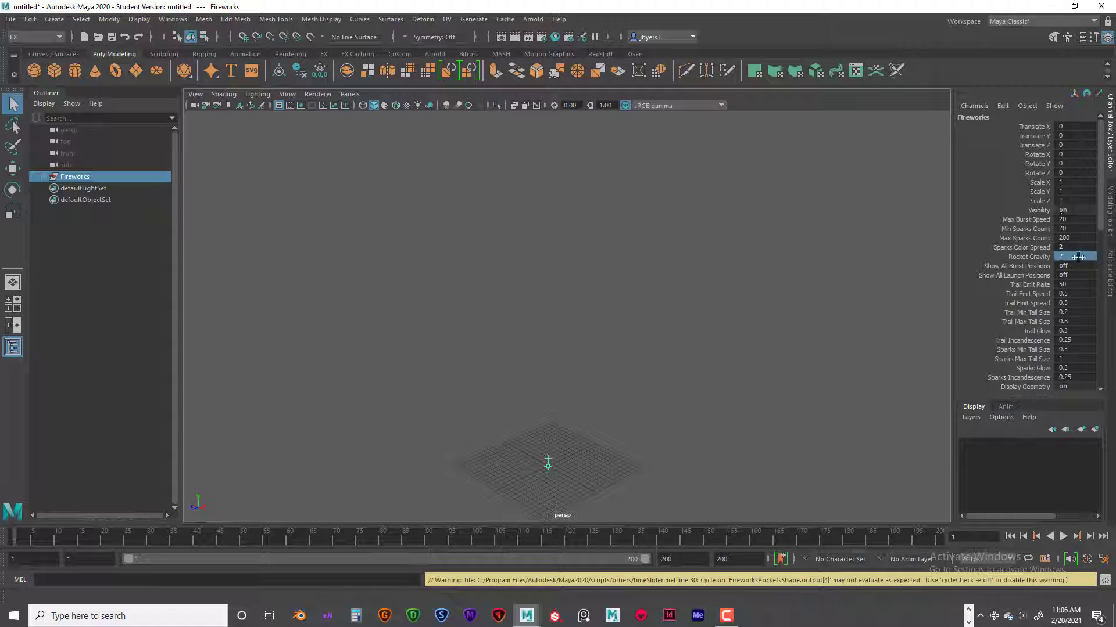
- Restore the Fireworks' Rocket Gravity to 9.8
{"action": "double_click", "coordinate": [1069, 256]}
{"action": "type", "text": "9.8"}
{"action": "key", "text": "Return"}
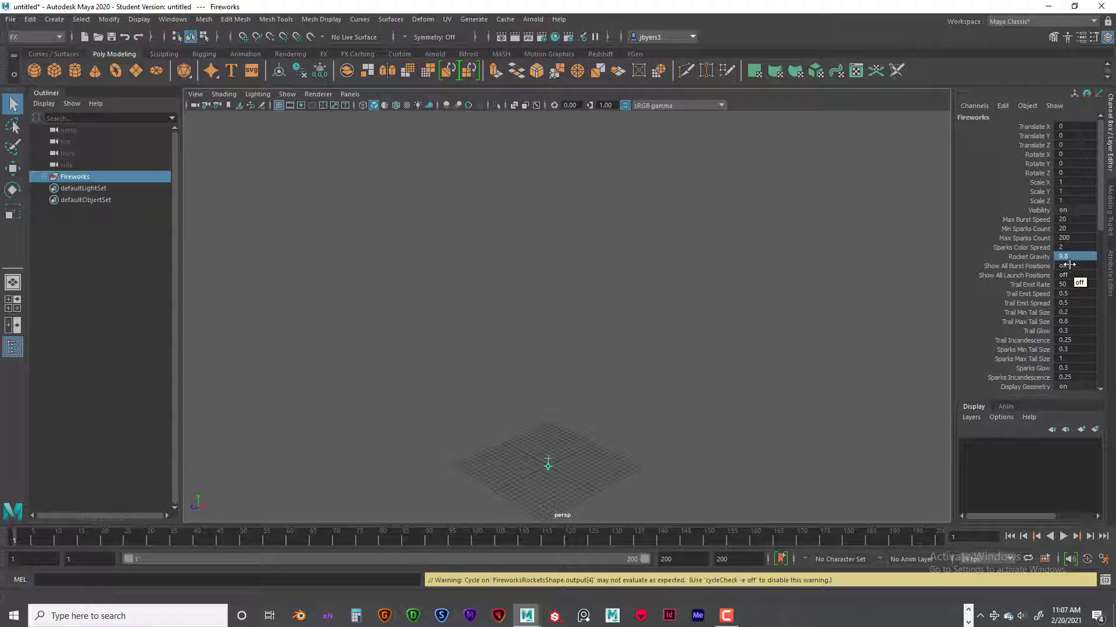
- Turn off Show All Launch Positions and Show All Burst Positions
{"action": "left_click", "coordinate": [1070, 276]}
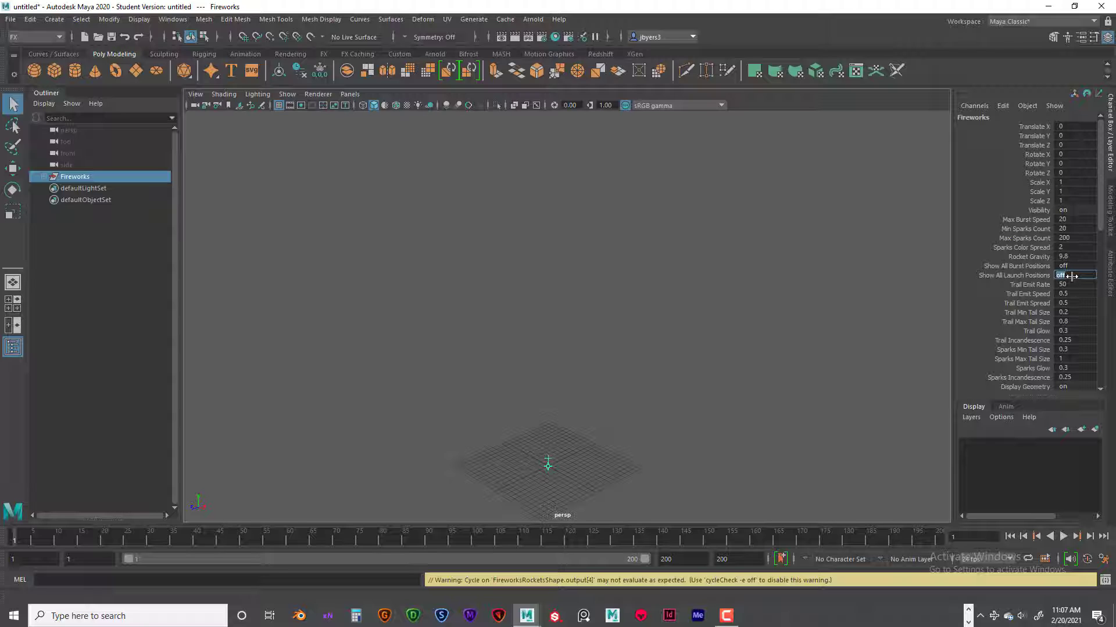
{"action": "left_click", "coordinate": [1073, 268]}
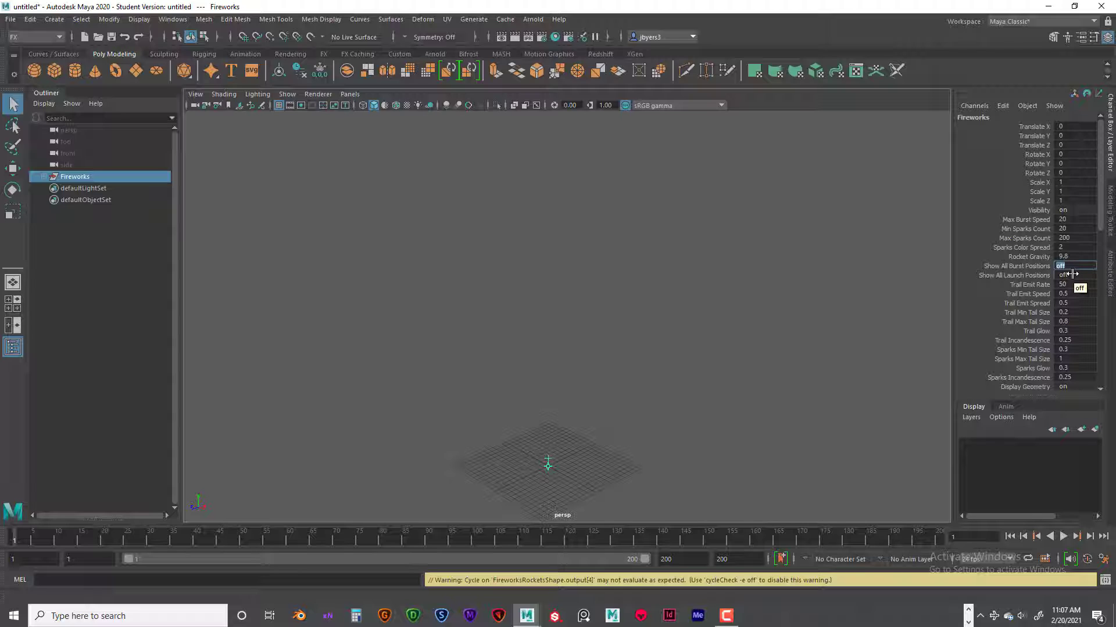
{"action": "left_click", "coordinate": [1069, 285]}
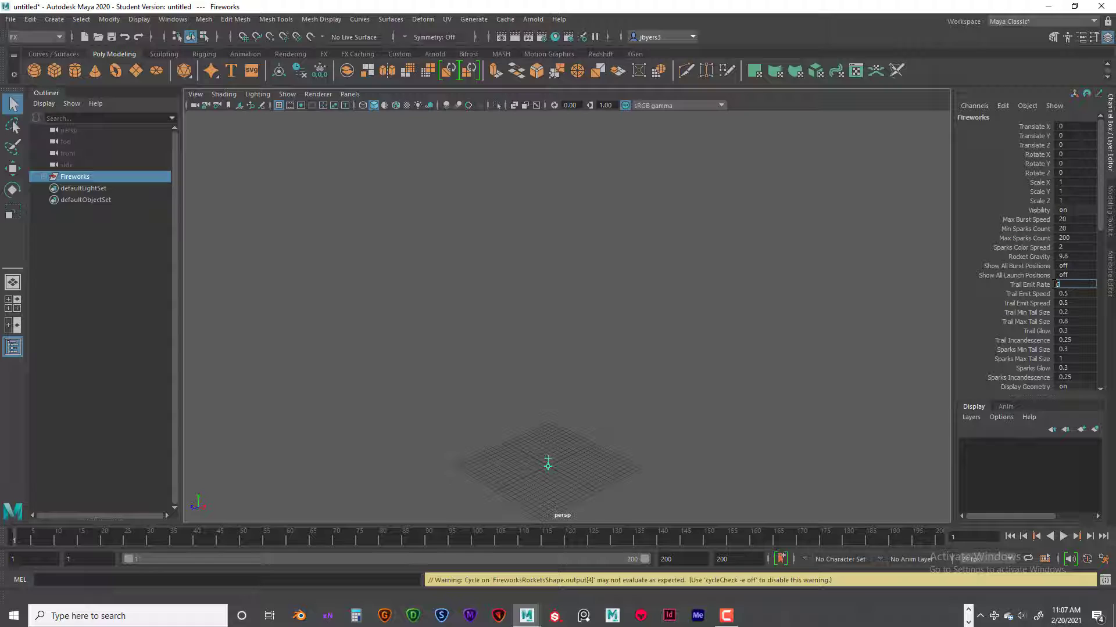
- Set Trail Emit Rate to 0, preview it, and orbit to a more level view
{"action": "key", "text": "Return"}
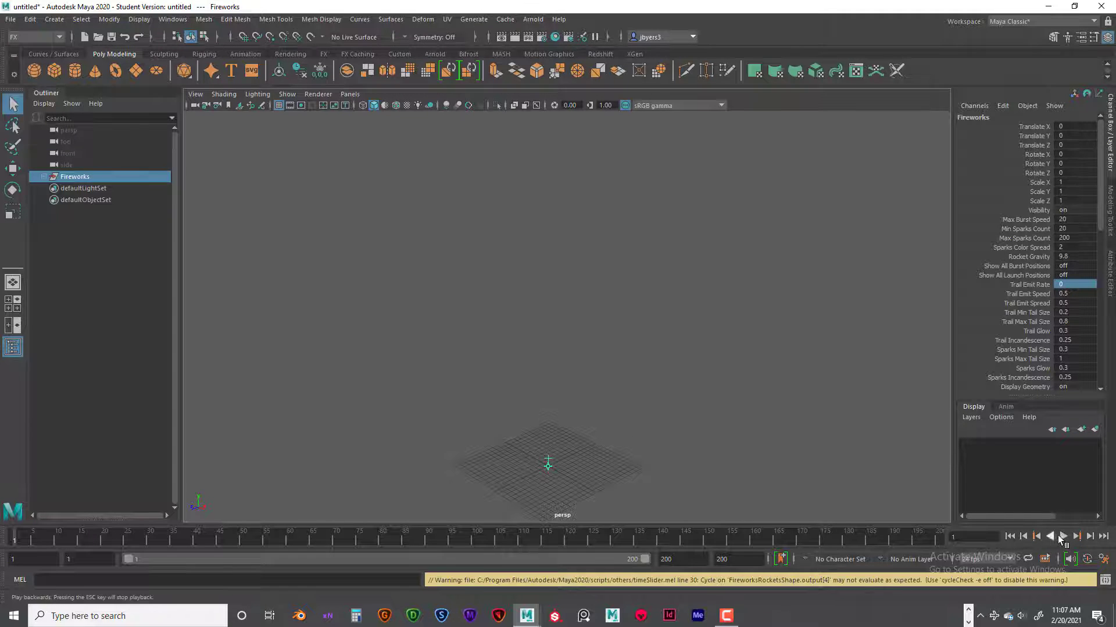
{"action": "left_click", "coordinate": [1063, 537]}
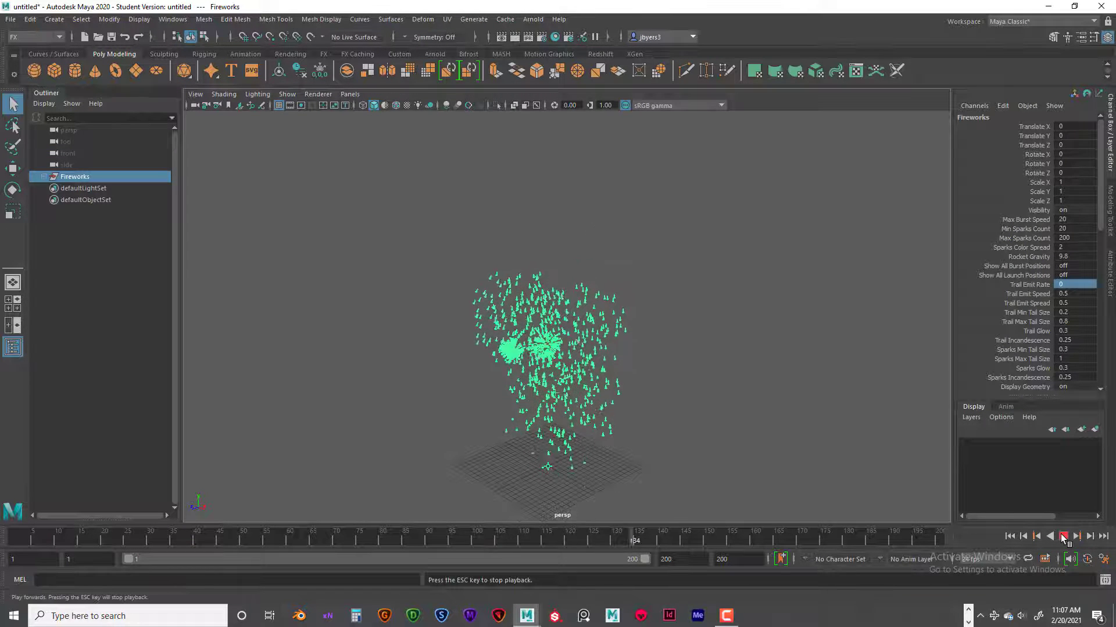
{"action": "key", "text": "Escape"}
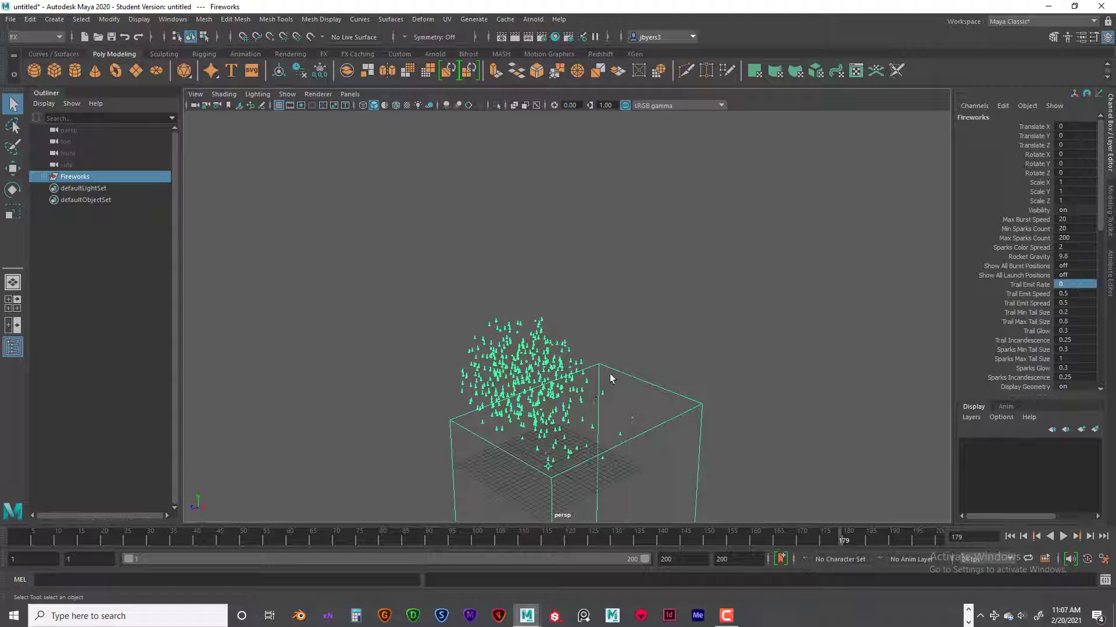
{"action": "left_click_drag", "start_coordinate": [627, 368], "coordinate": [630, 312], "text": "alt"}
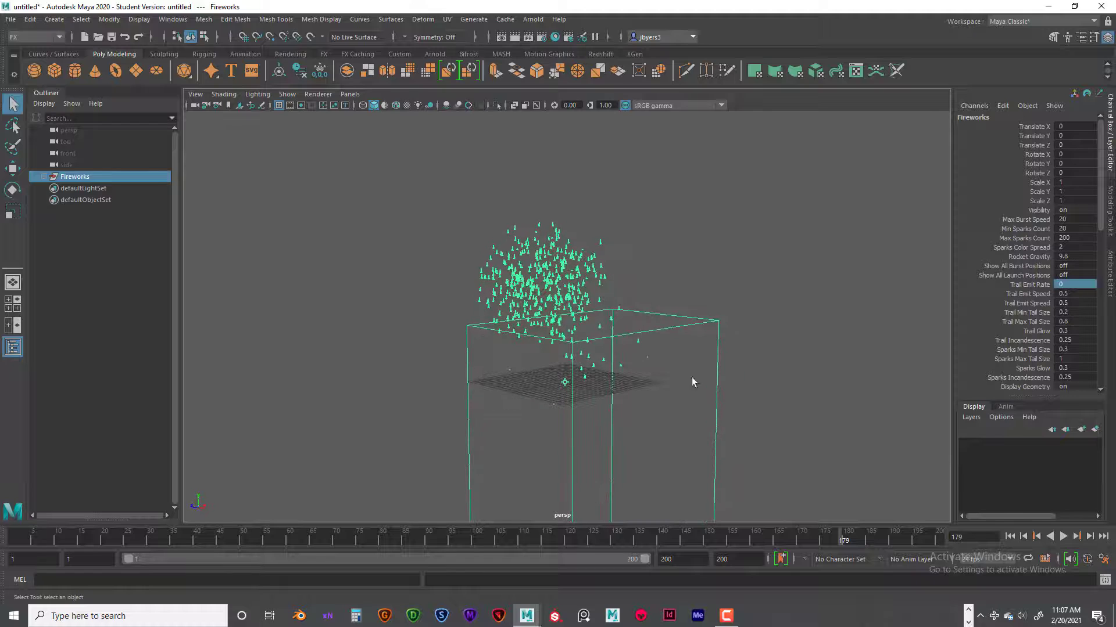
- Replay the trail-less bursts and rewind the timeline to frame 1
{"action": "left_click", "coordinate": [1062, 536]}
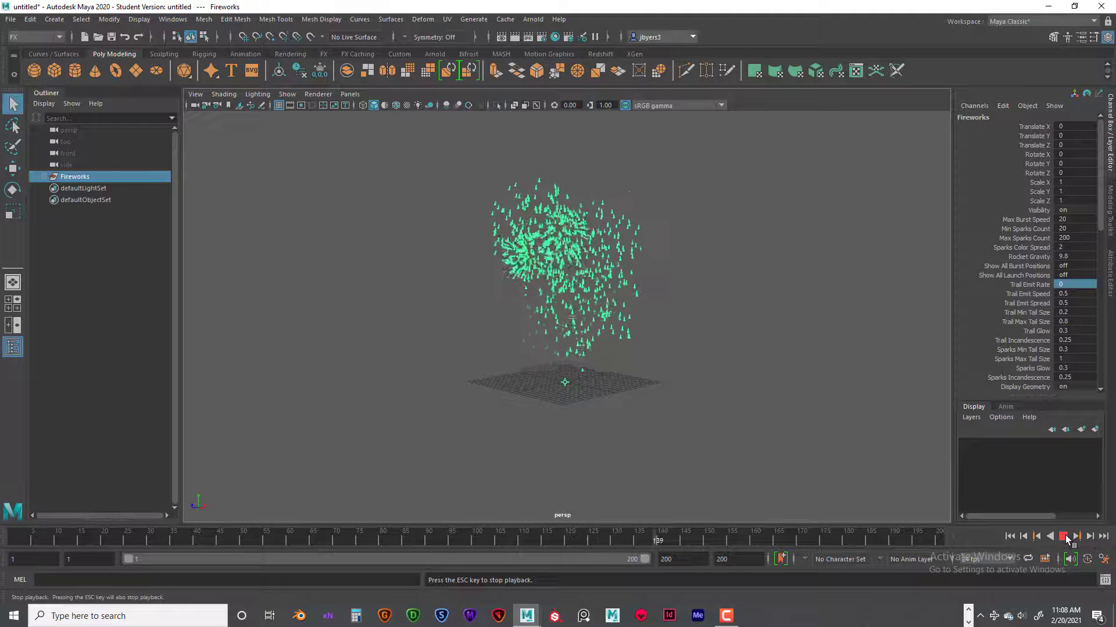
{"action": "left_click", "coordinate": [1063, 536]}
{"action": "left_click", "coordinate": [1009, 536]}
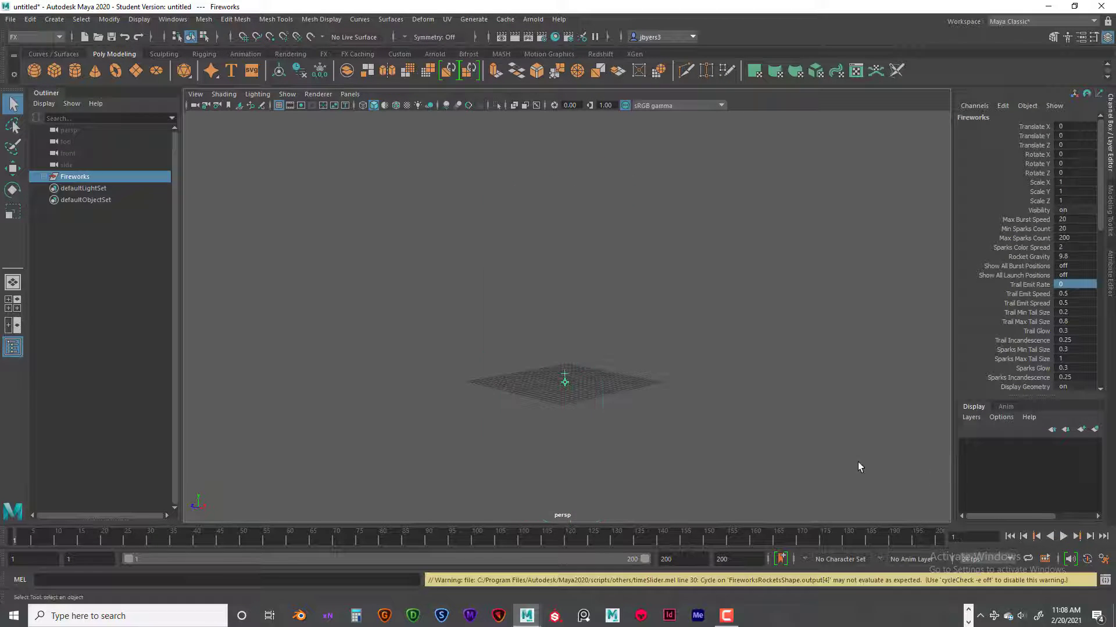
{"action": "left_click", "coordinate": [1063, 536]}
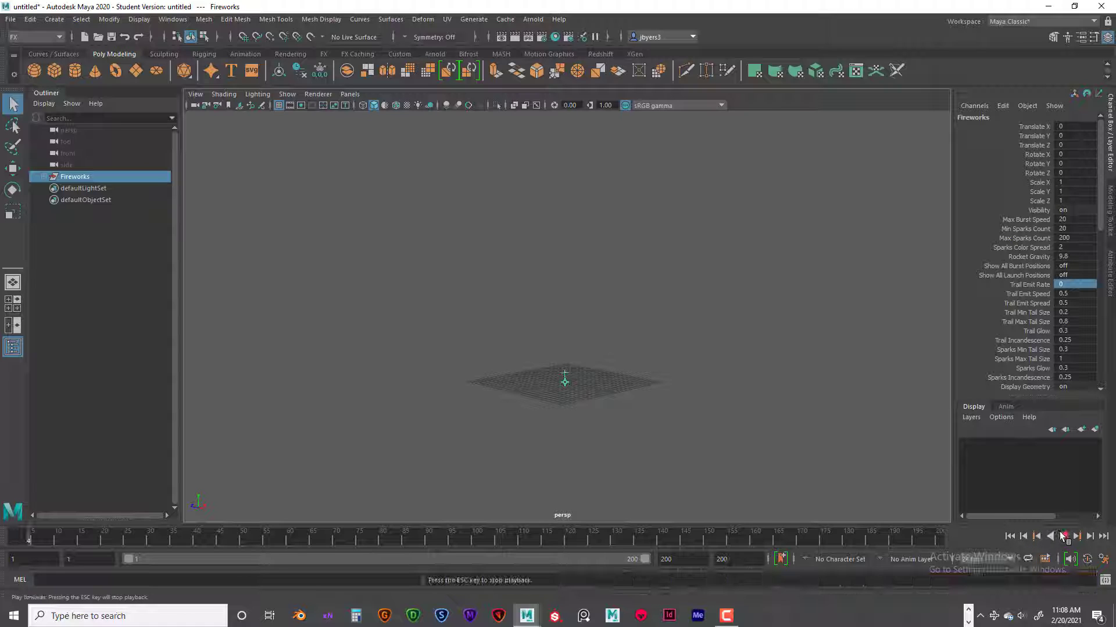
{"action": "left_click", "coordinate": [1062, 537]}
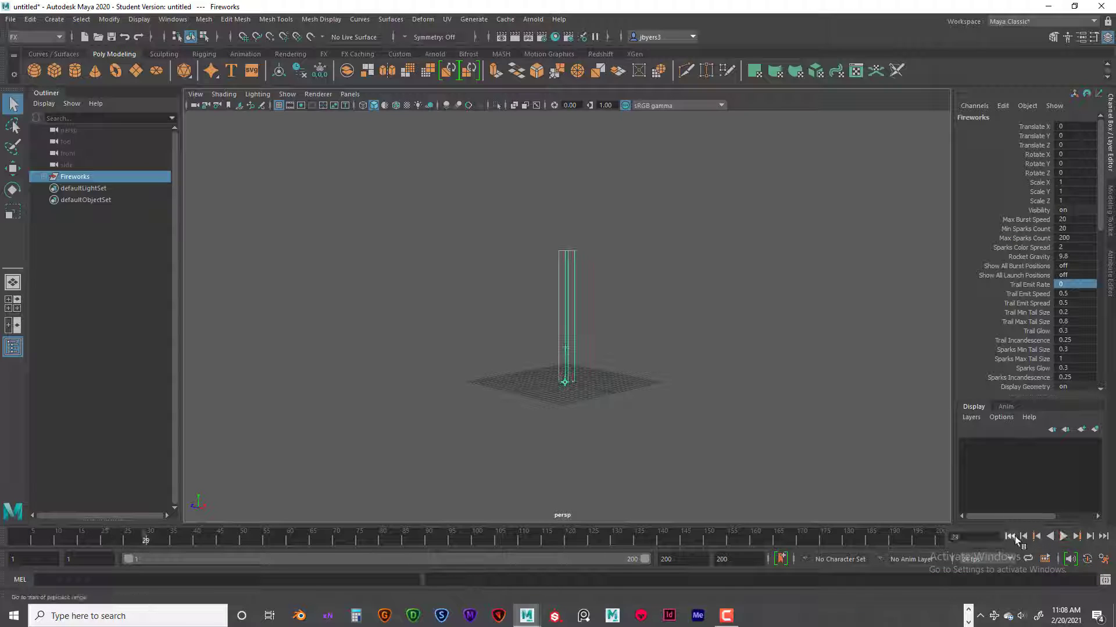
{"action": "left_click", "coordinate": [1009, 536]}
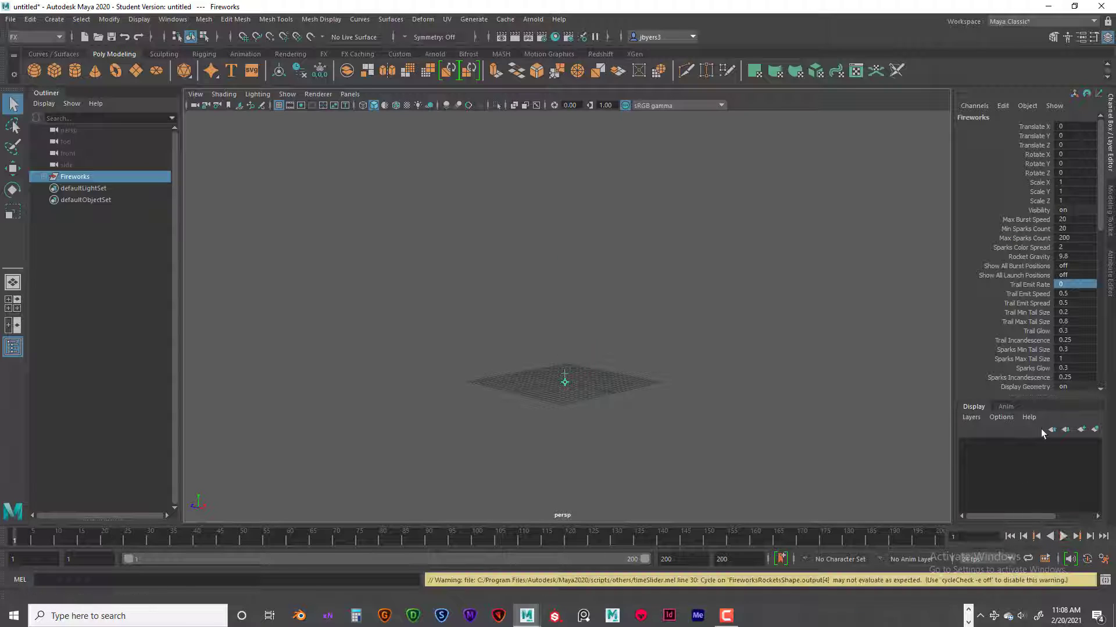
- Set Trail Emit Rate to 100 and replay the fireworks to see the rocket trail again
{"action": "double_click", "coordinate": [1069, 285]}
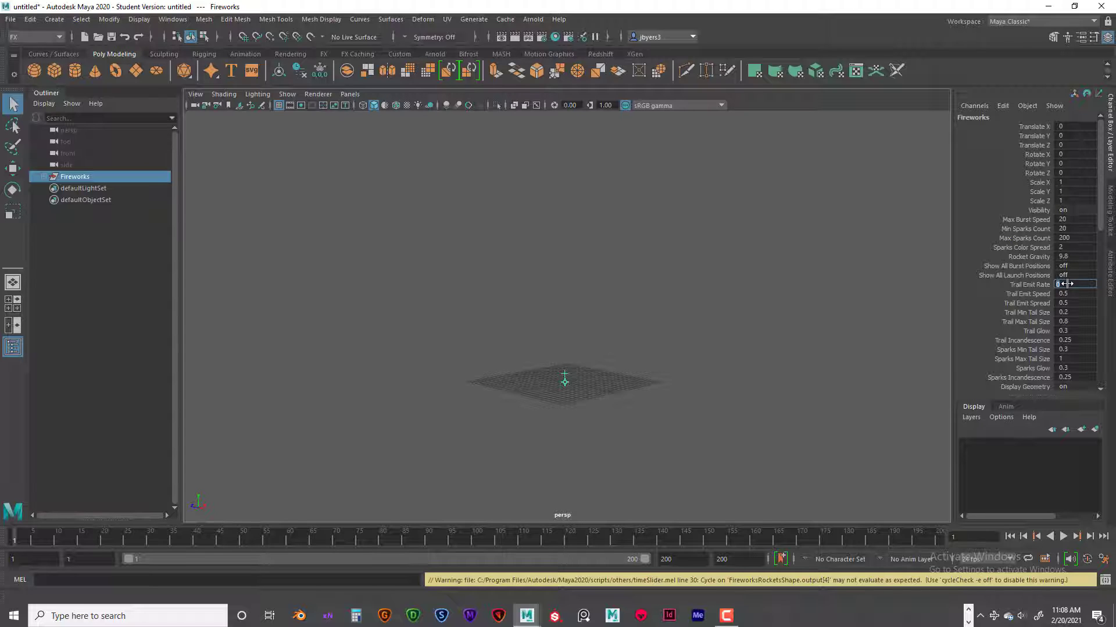
{"action": "key", "text": "Return"}
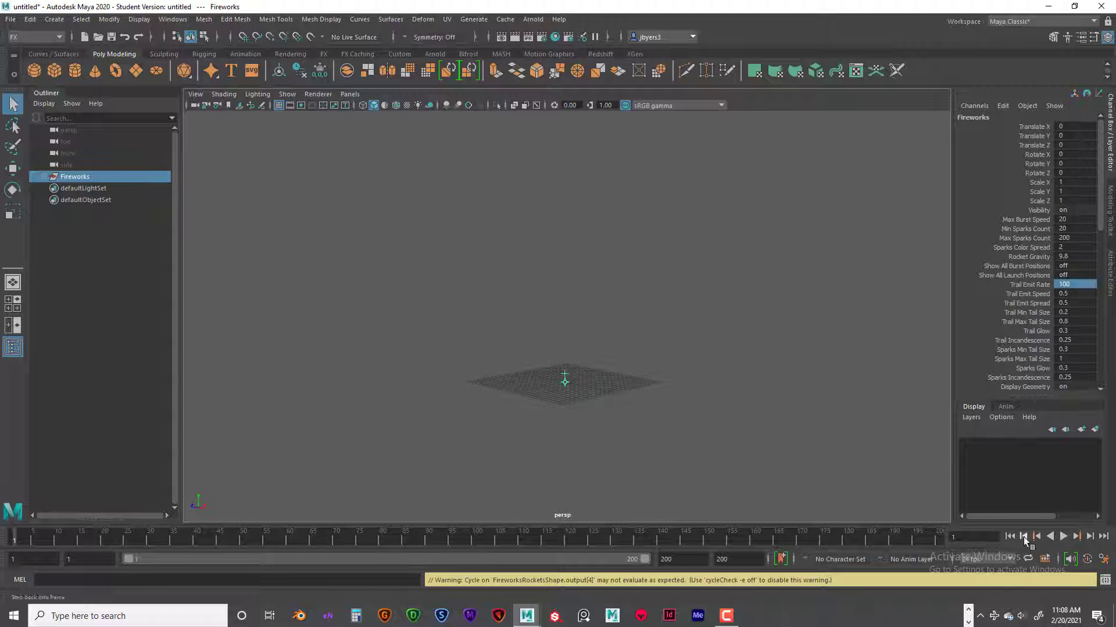
{"action": "left_click", "coordinate": [1062, 536]}
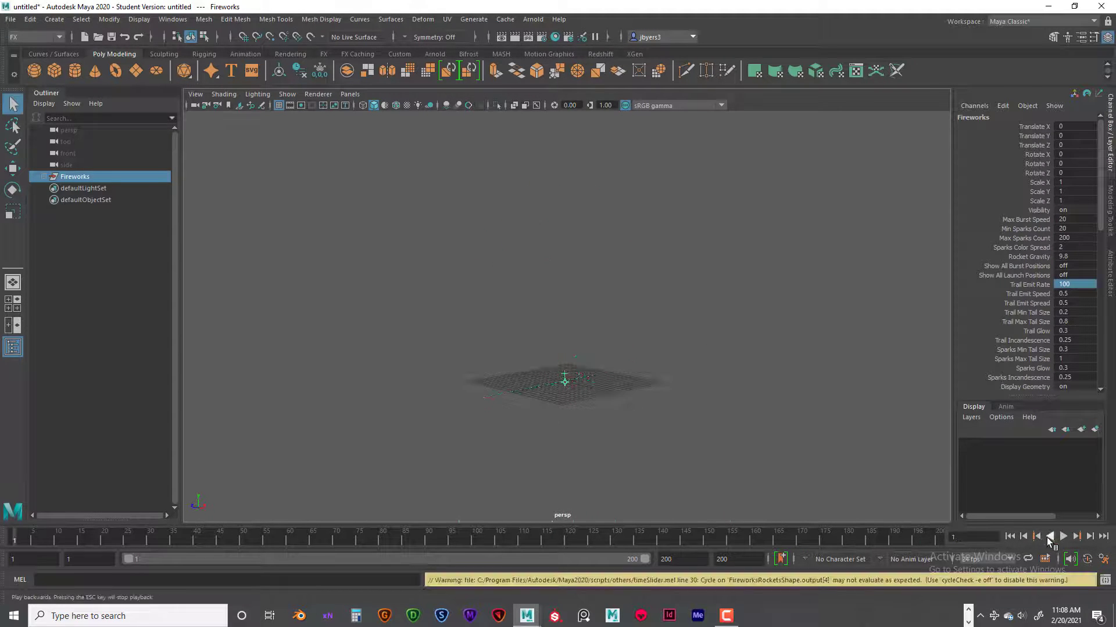
{"action": "left_click", "coordinate": [1062, 537]}
{"action": "left_click", "coordinate": [1062, 537]}
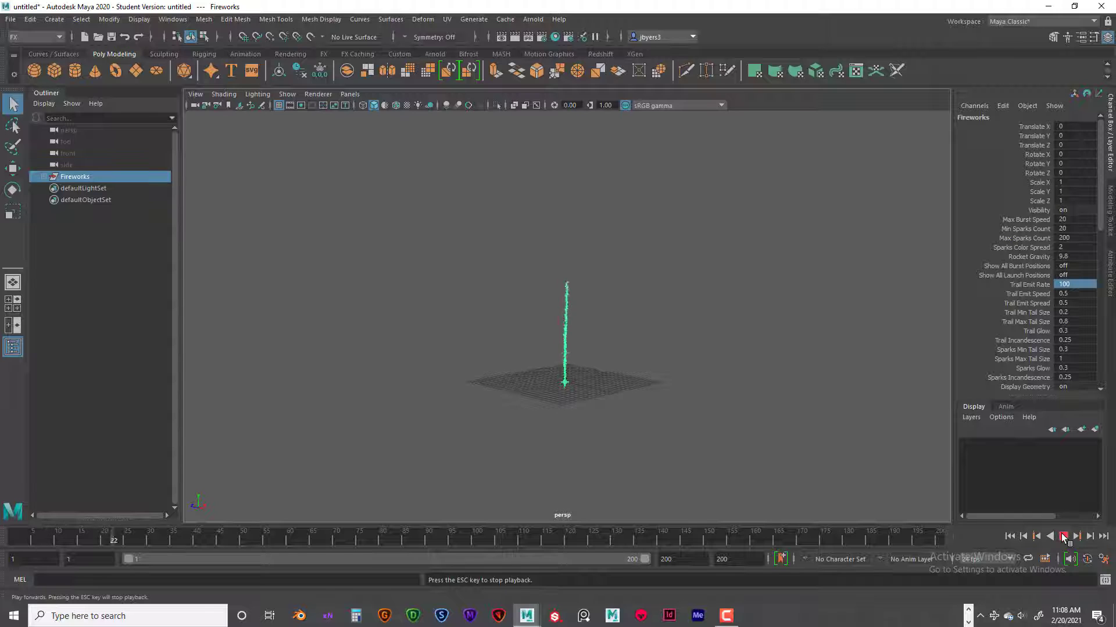
- Stop playback at frame 62 and render that frame to check the firework's glow
{"action": "left_click", "coordinate": [1062, 537]}
{"action": "left_click", "coordinate": [514, 37]}
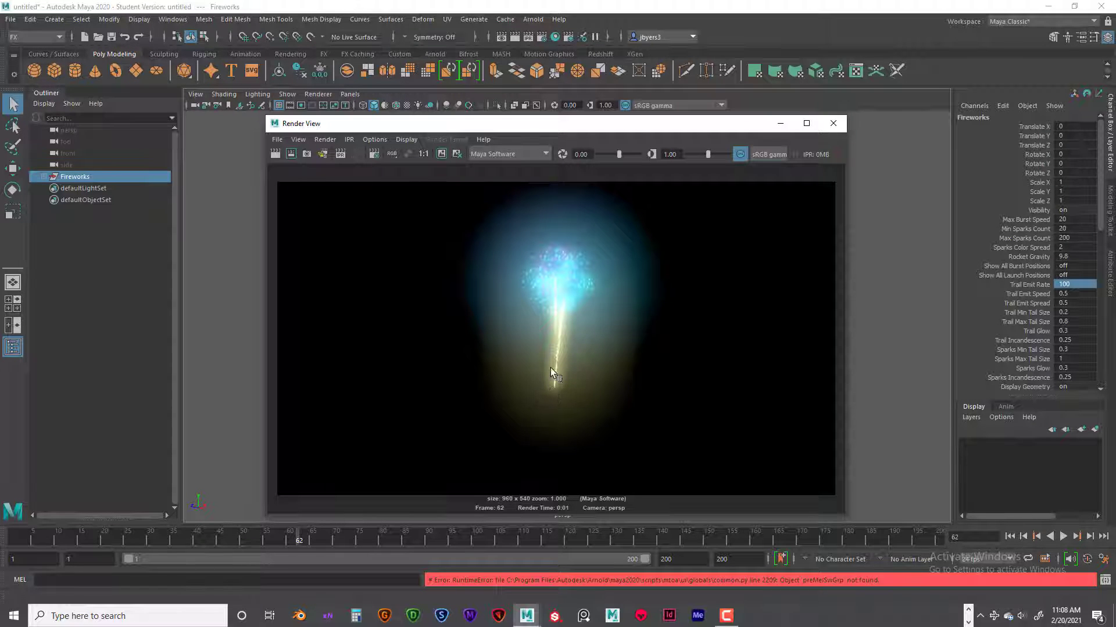
{"action": "left_click", "coordinate": [833, 123]}
- Reselect Fireworks in the Outliner and rewind the timeline to frame 1
{"action": "left_click", "coordinate": [523, 317]}
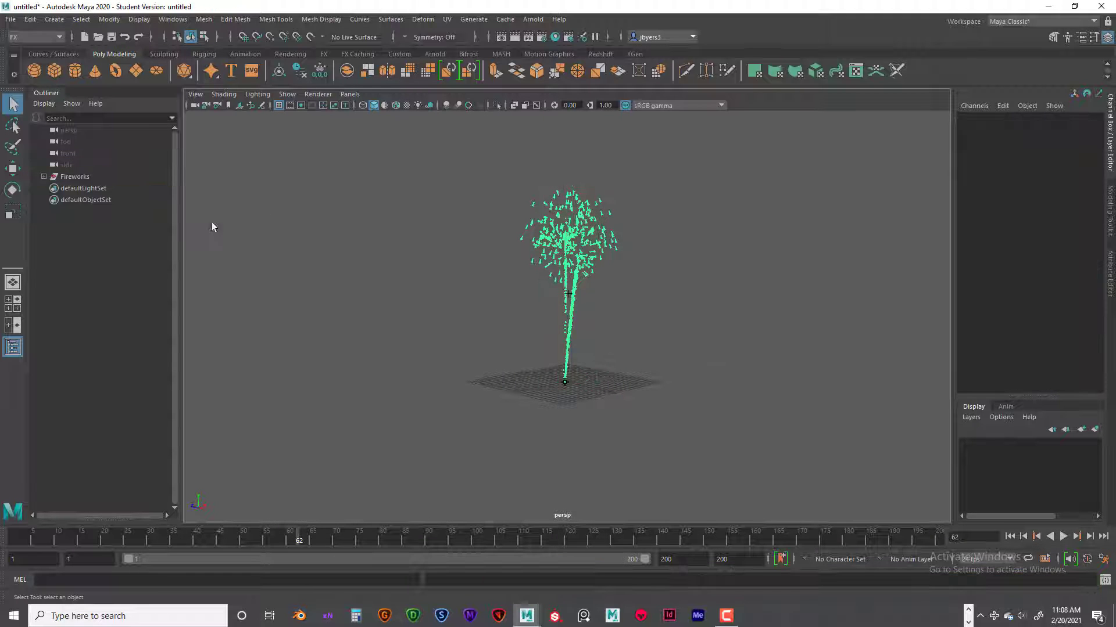
{"action": "left_click", "coordinate": [54, 177]}
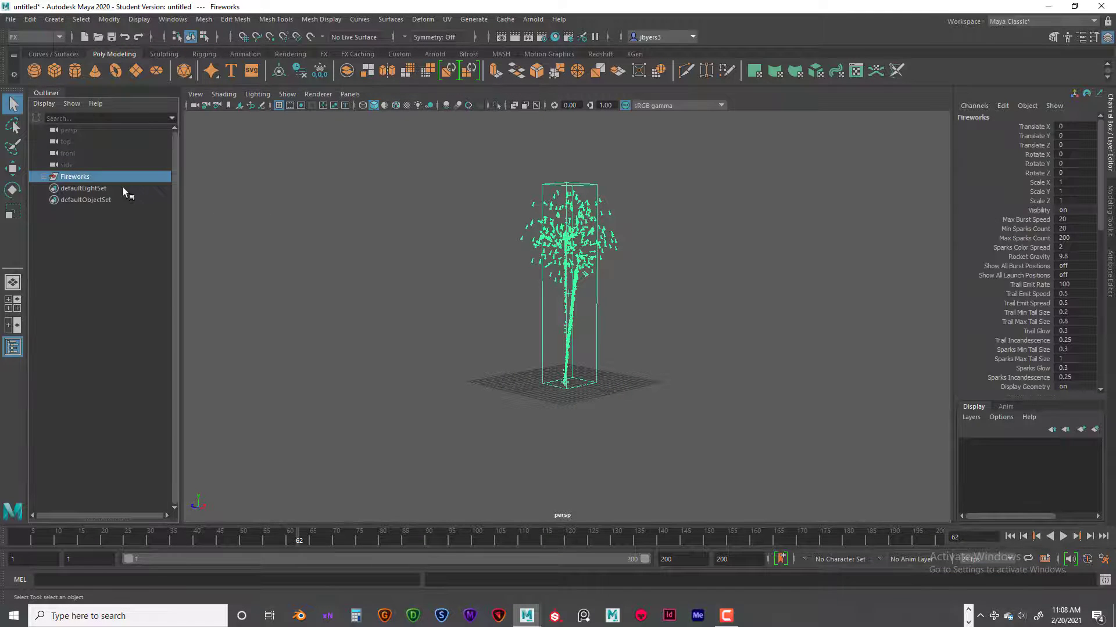
{"action": "left_click", "coordinate": [1009, 537]}
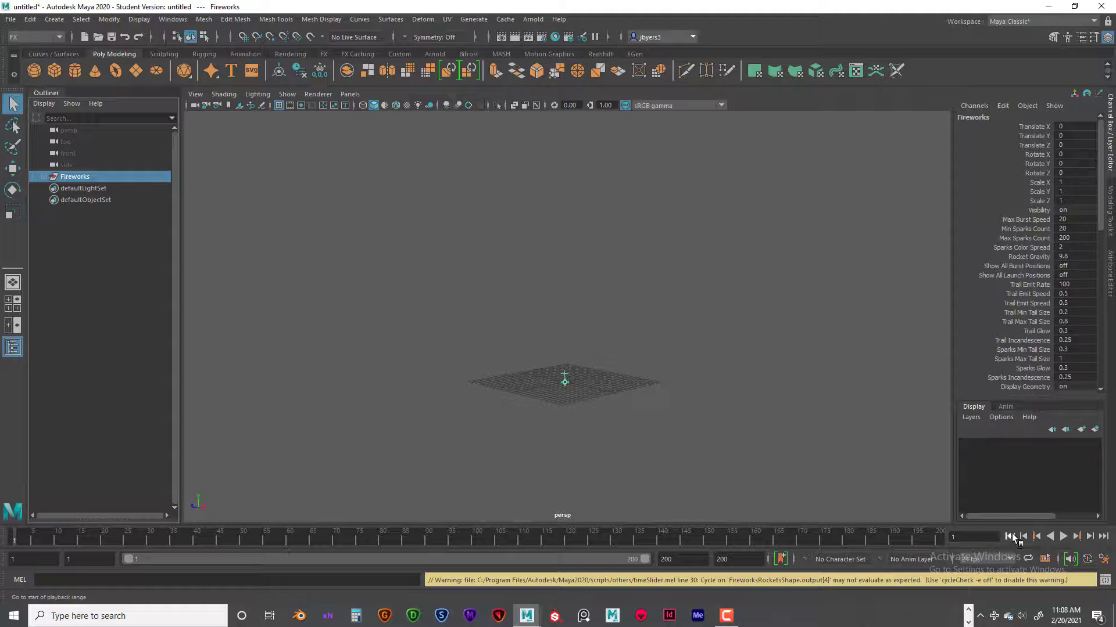
- Set Trail Emit Speed to 2 and replay the launch from frame 1
{"action": "double_click", "coordinate": [1075, 294]}
{"action": "type", "text": "2"}
{"action": "key", "text": "Return"}
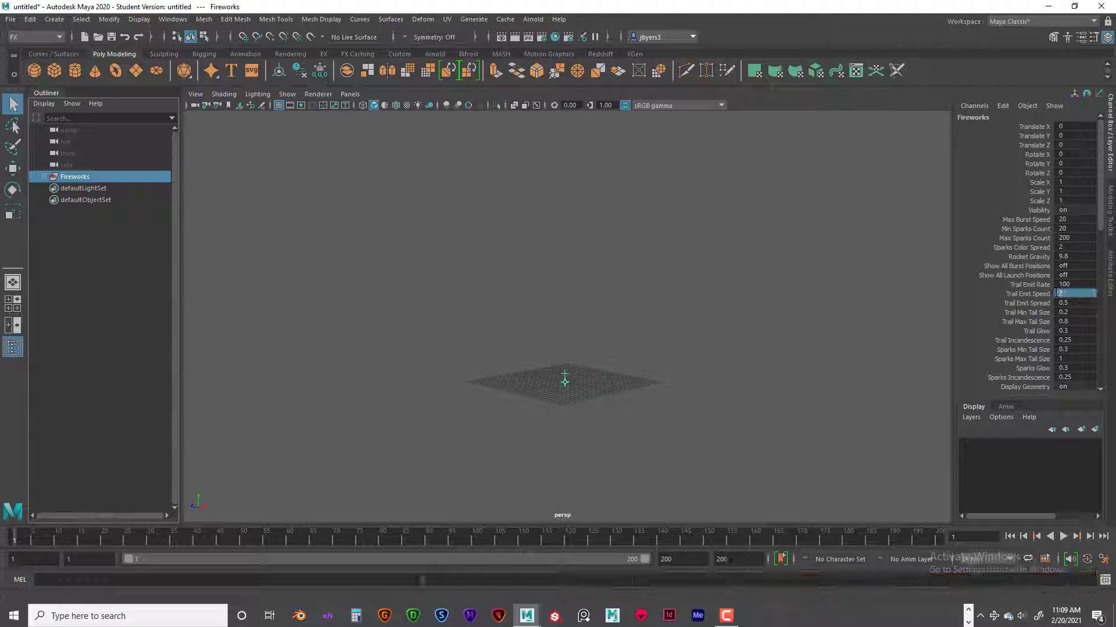
{"action": "left_click", "coordinate": [1063, 536]}
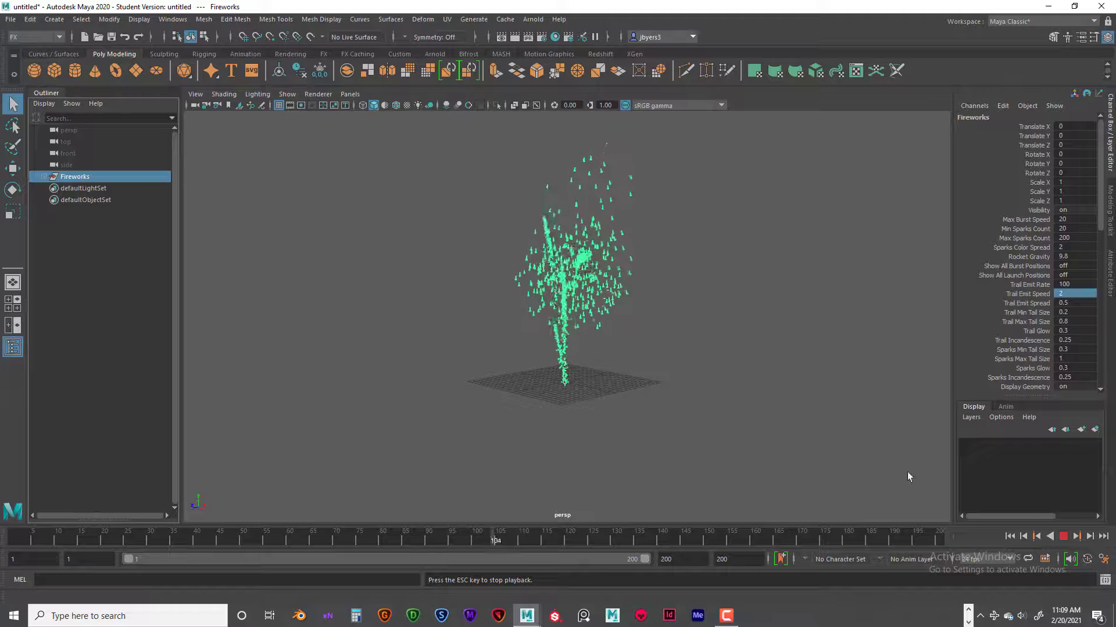
{"action": "left_click", "coordinate": [1063, 537]}
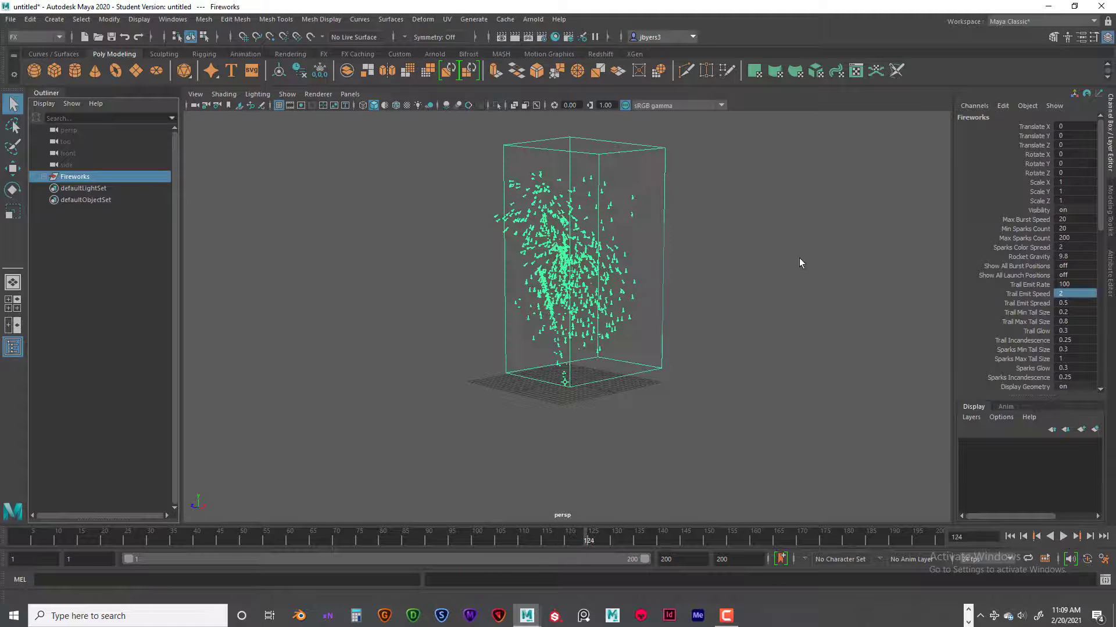
{"action": "left_click", "coordinate": [1010, 537]}
{"action": "left_click", "coordinate": [1063, 537]}
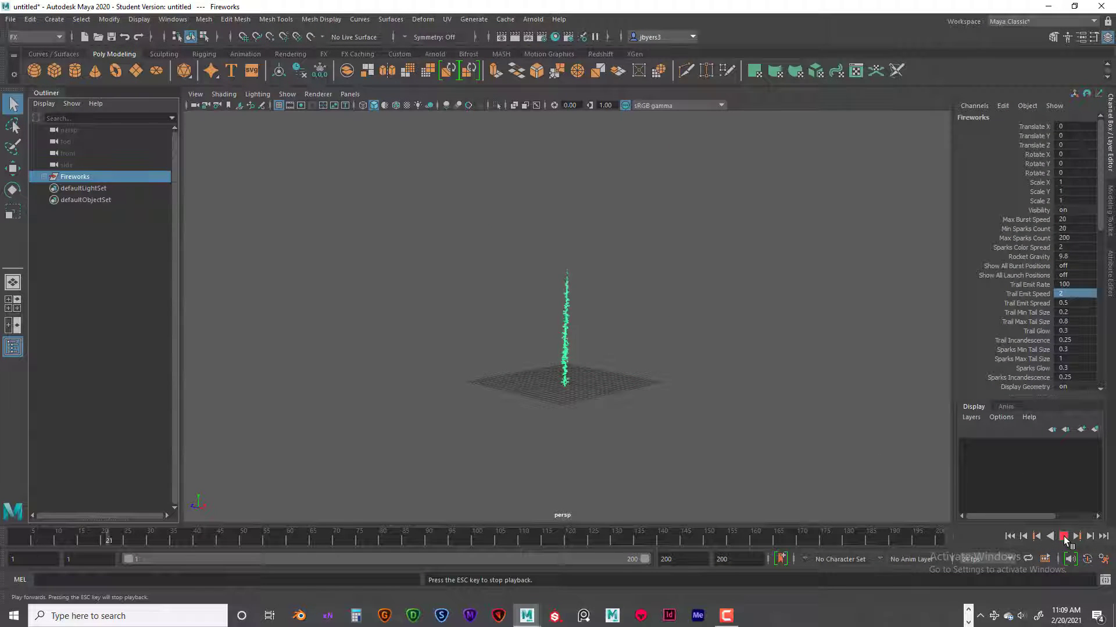
- Render a test frame at frame 40, then rewind to frame 1
{"action": "key", "text": "Escape"}
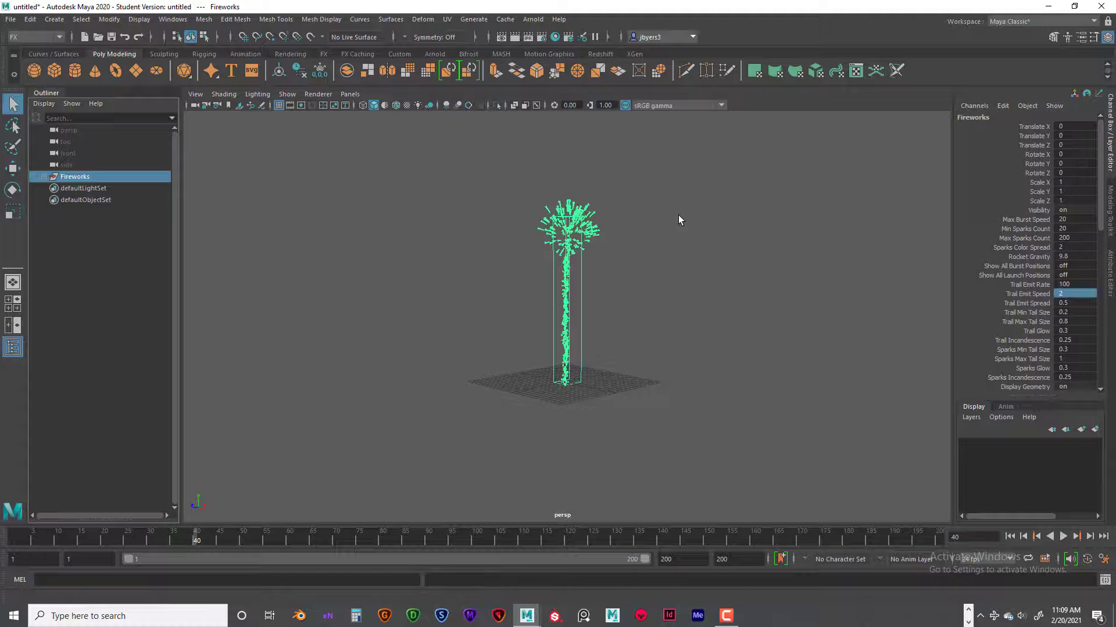
{"action": "left_click", "coordinate": [514, 37]}
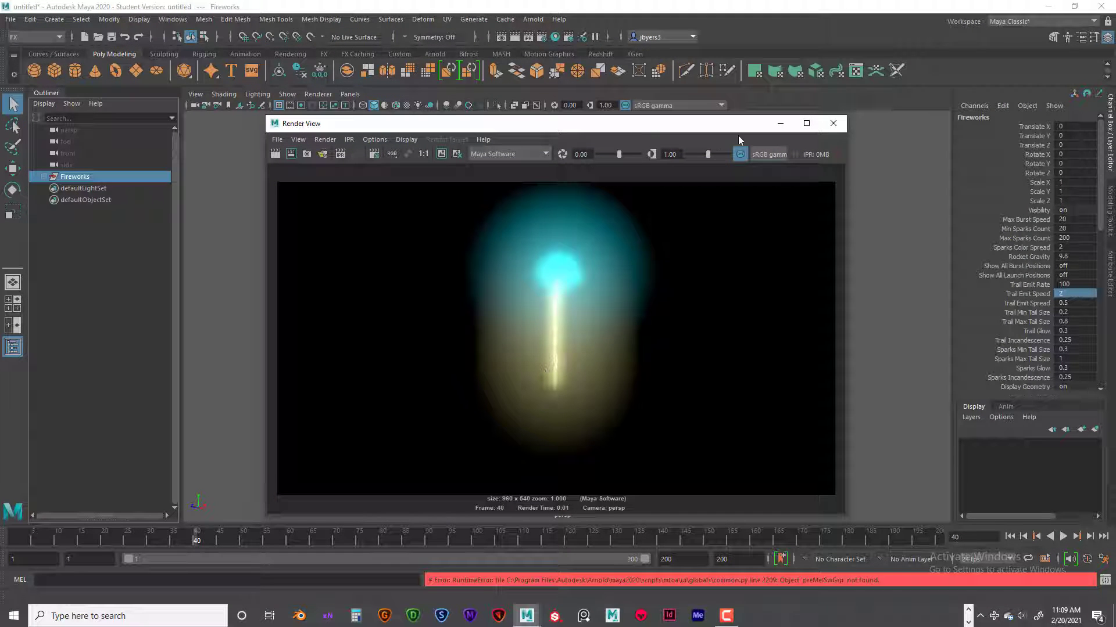
{"action": "left_click", "coordinate": [840, 124]}
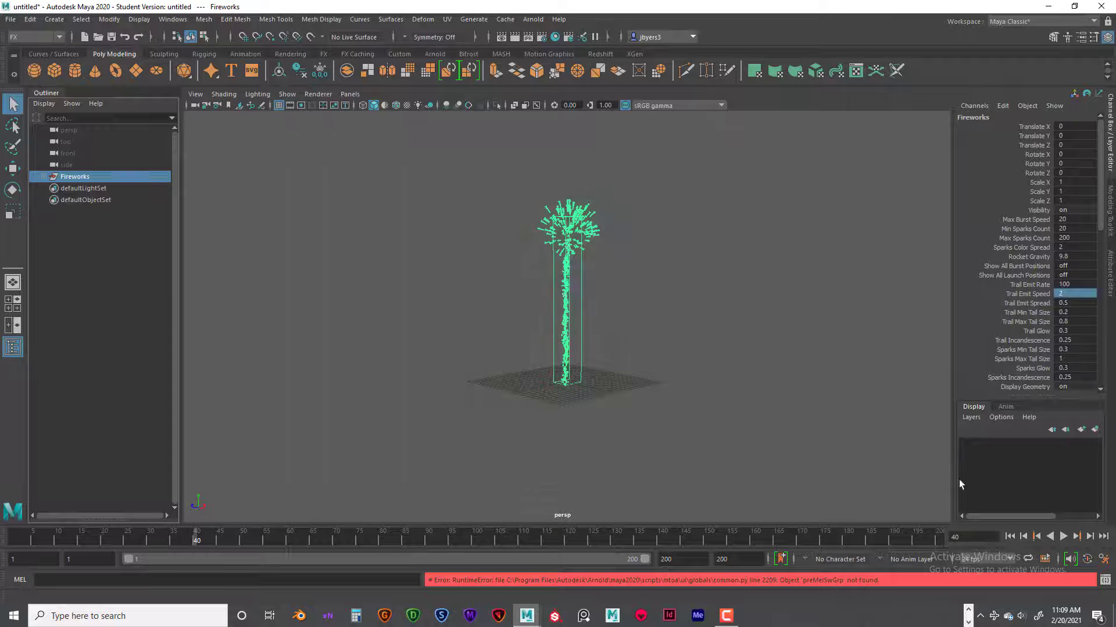
{"action": "left_click", "coordinate": [1010, 536]}
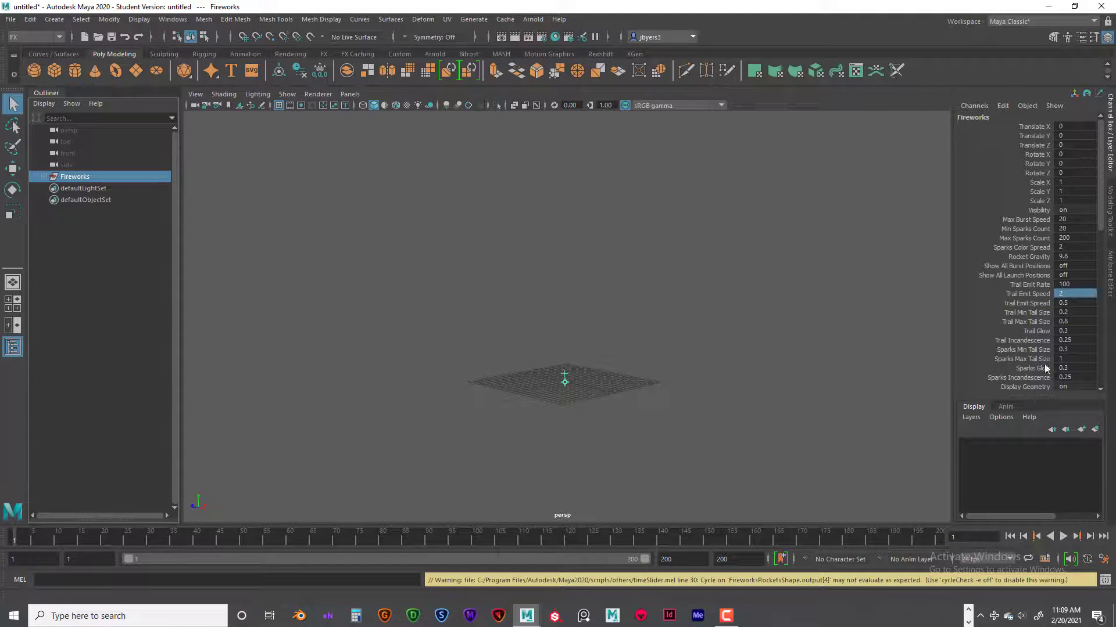
- Change Trail Emit Speed from 2 back to 0.5 in the Channel Box
{"action": "double_click", "coordinate": [1066, 294]}
{"action": "type", "text": "0.5"}
{"action": "key", "text": "Return"}
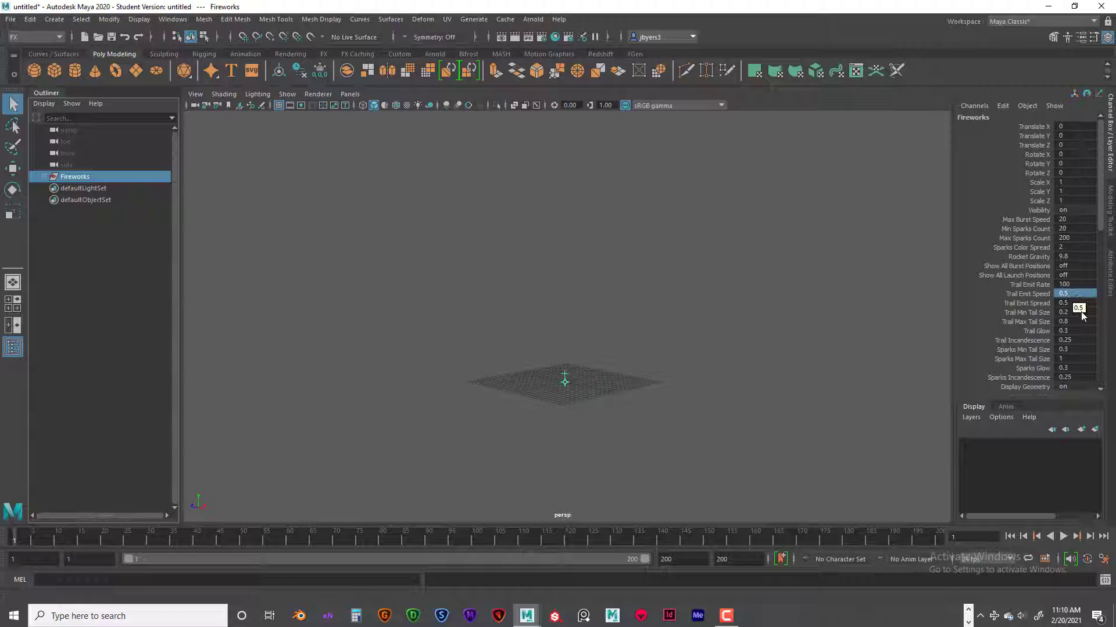
{"action": "left_click", "coordinate": [1071, 303]}
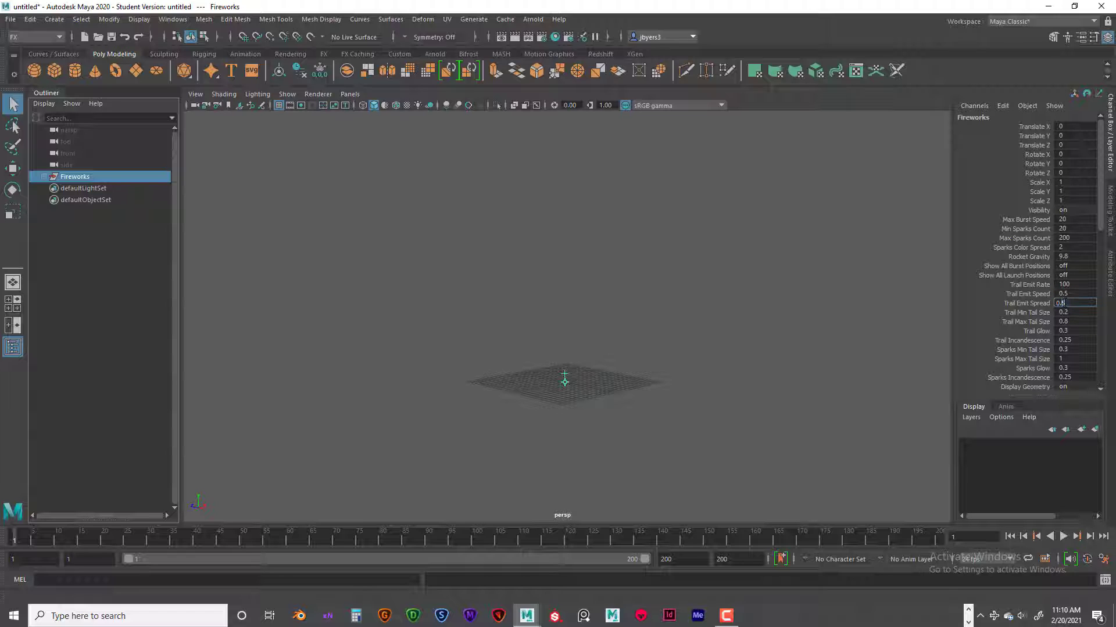
{"action": "double_click", "coordinate": [1061, 303]}
{"action": "type", "text": "1"}
{"action": "key", "text": "Return"}
{"action": "left_click", "coordinate": [1059, 538]}
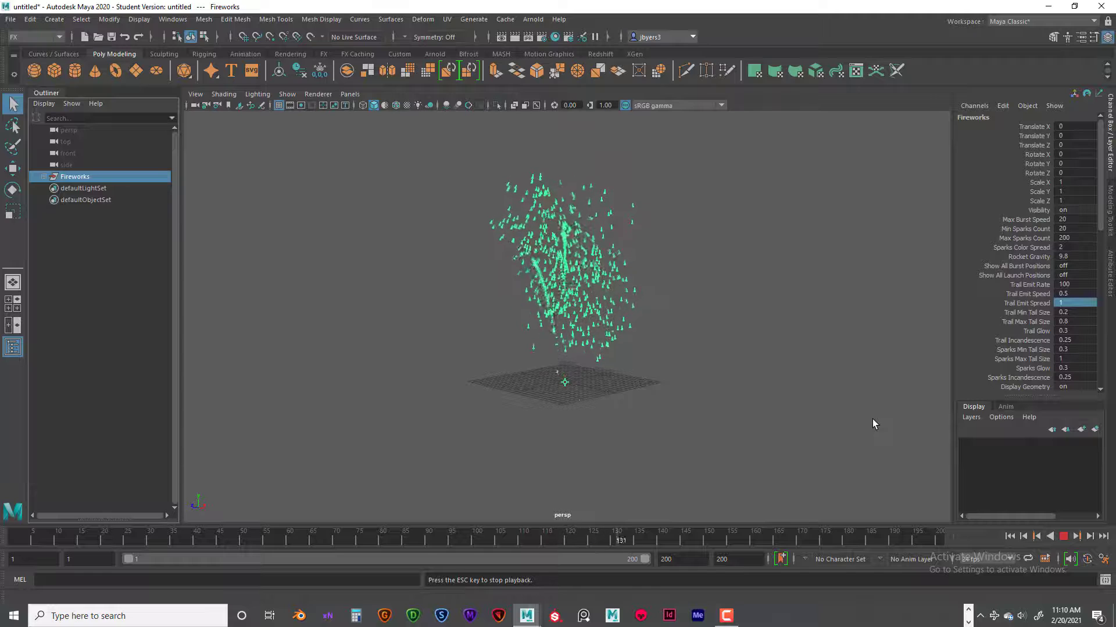
{"action": "left_click", "coordinate": [1064, 536]}
{"action": "left_click", "coordinate": [1011, 537]}
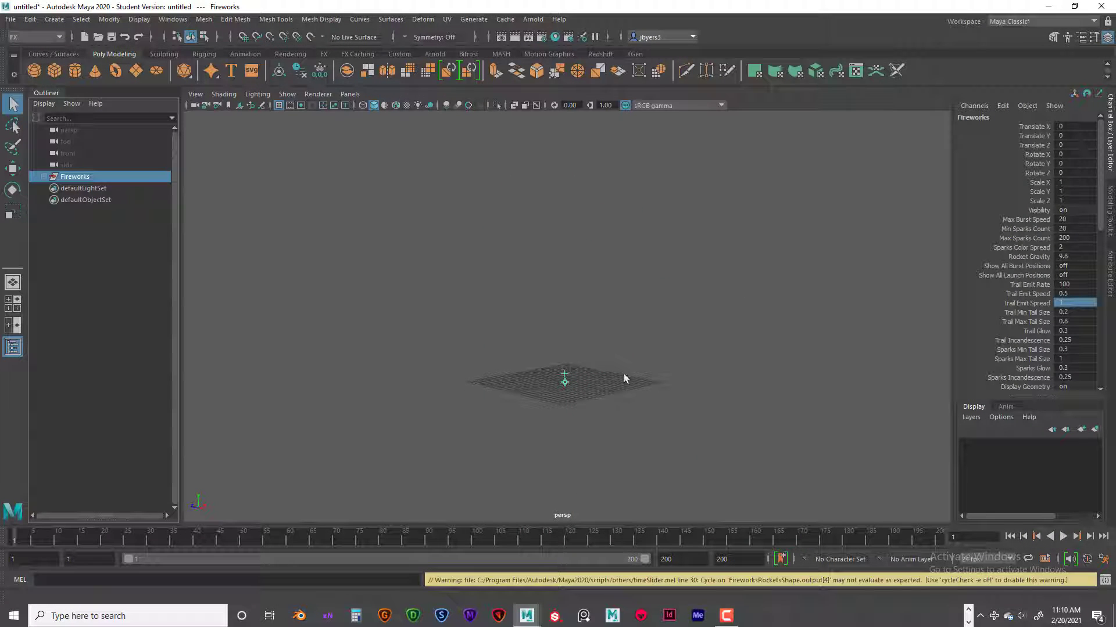
{"action": "left_click", "coordinate": [1059, 303]}
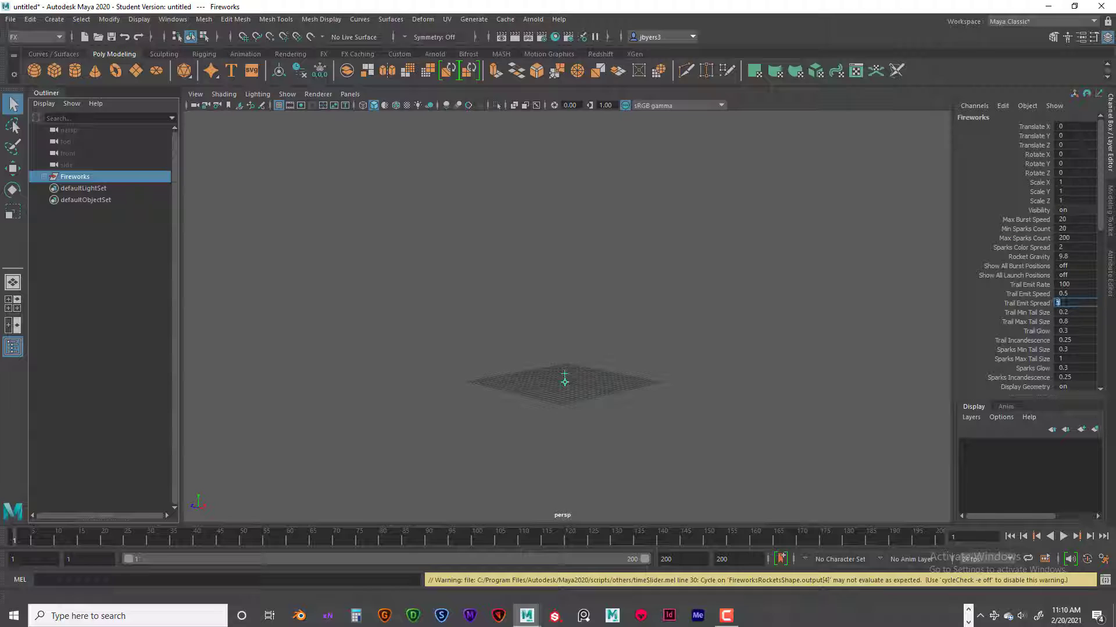
{"action": "left_click", "coordinate": [1087, 306]}
{"action": "type", "text": ".5"}
{"action": "key", "text": "Return"}
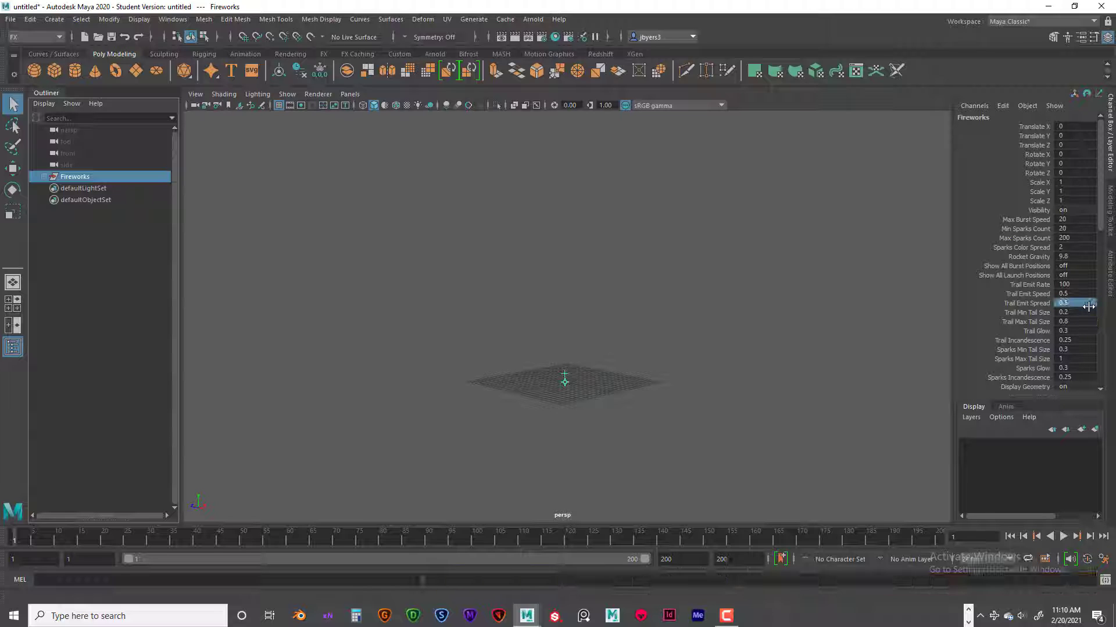
{"action": "left_click", "coordinate": [1069, 312]}
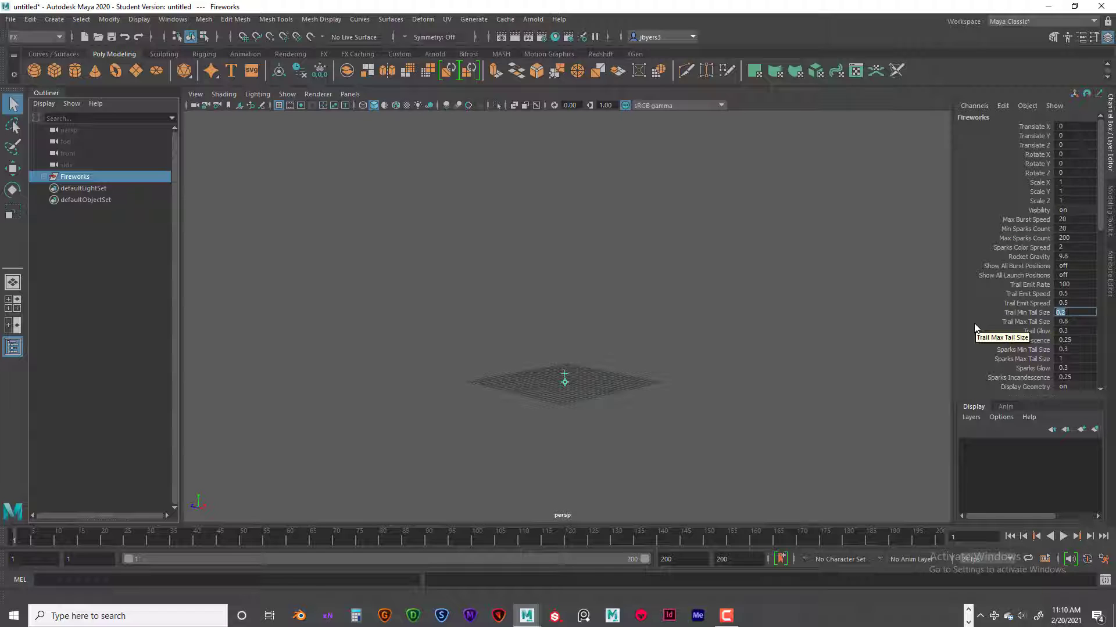
{"action": "left_click", "coordinate": [1074, 321]}
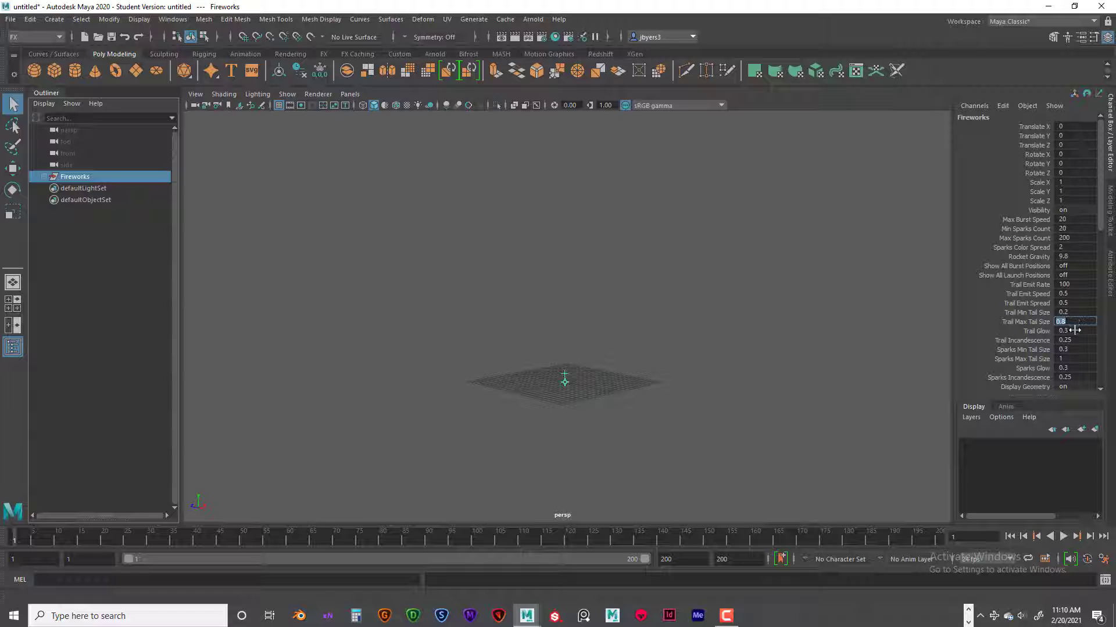
{"action": "key", "text": "Tab"}
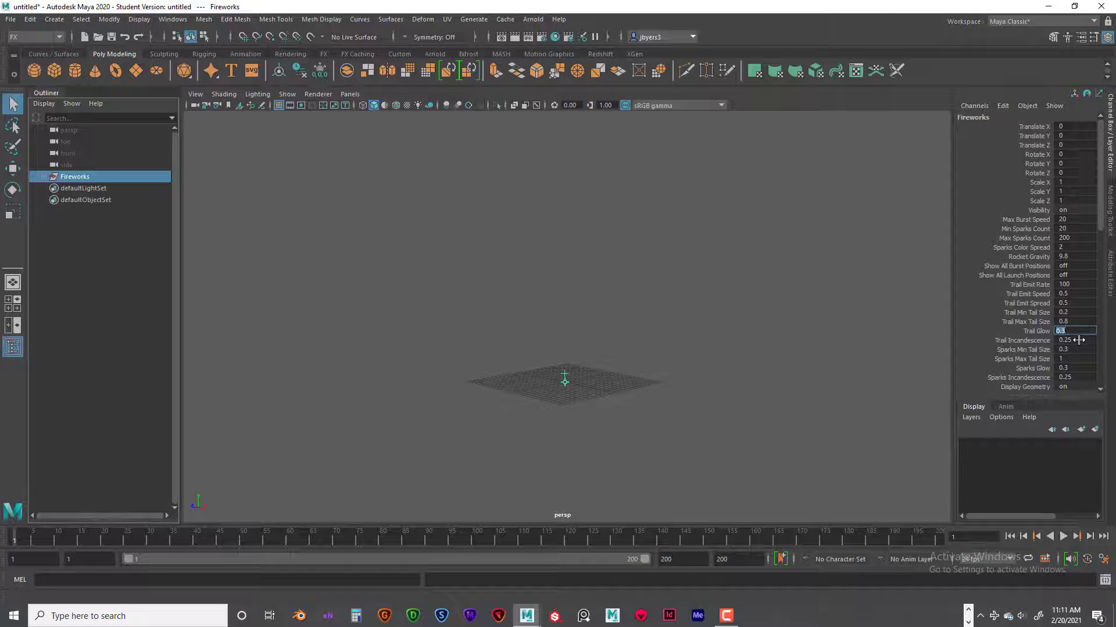
{"action": "left_click", "coordinate": [1078, 340]}
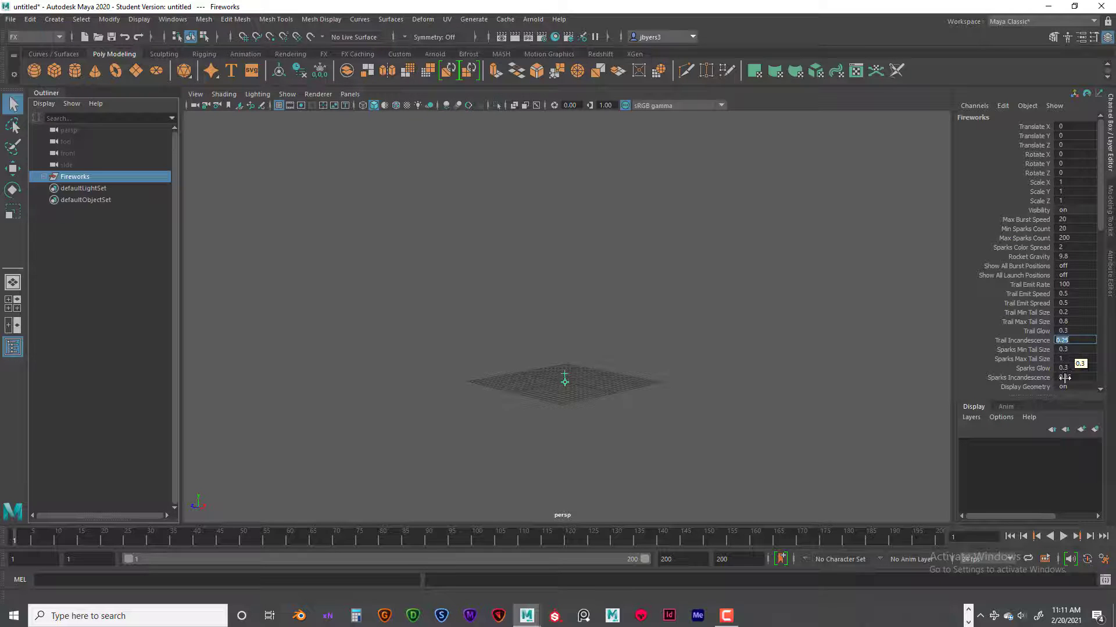
- Set the Fireworks' Display Geometry attribute to off in the Channel Box
{"action": "left_click", "coordinate": [1034, 387]}
{"action": "left_click", "coordinate": [1076, 387]}
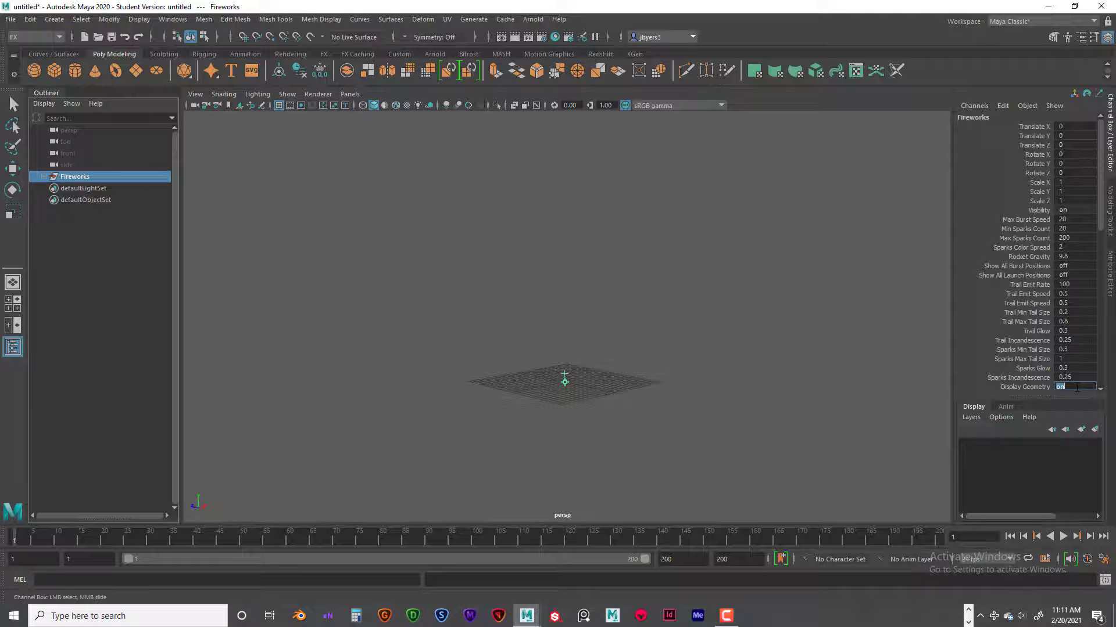
{"action": "left_click", "coordinate": [1028, 387]}
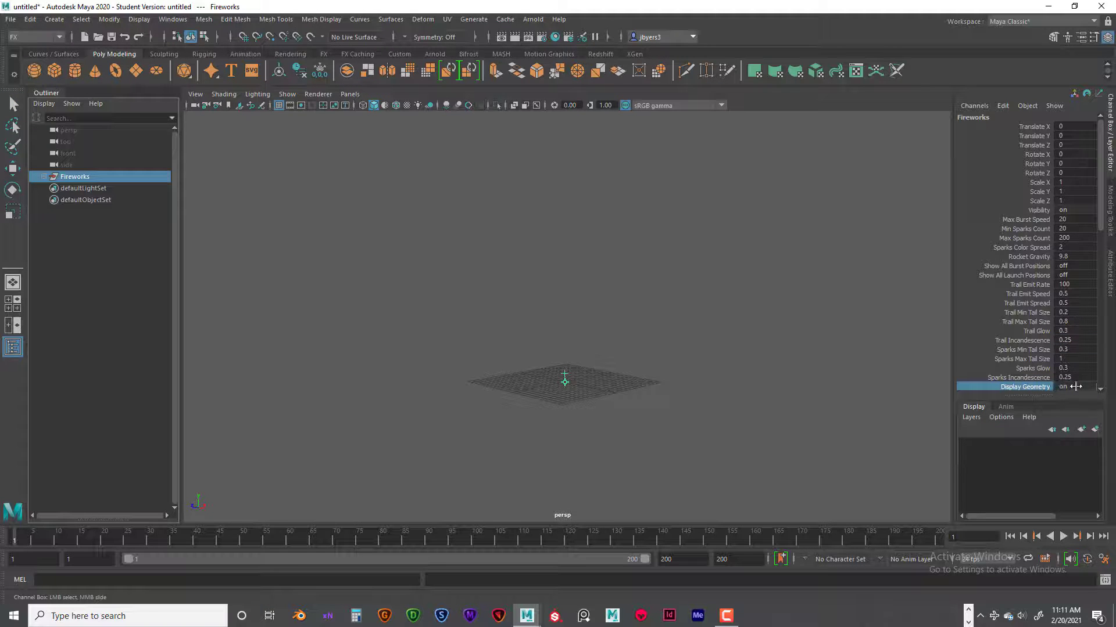
{"action": "double_click", "coordinate": [1075, 387]}
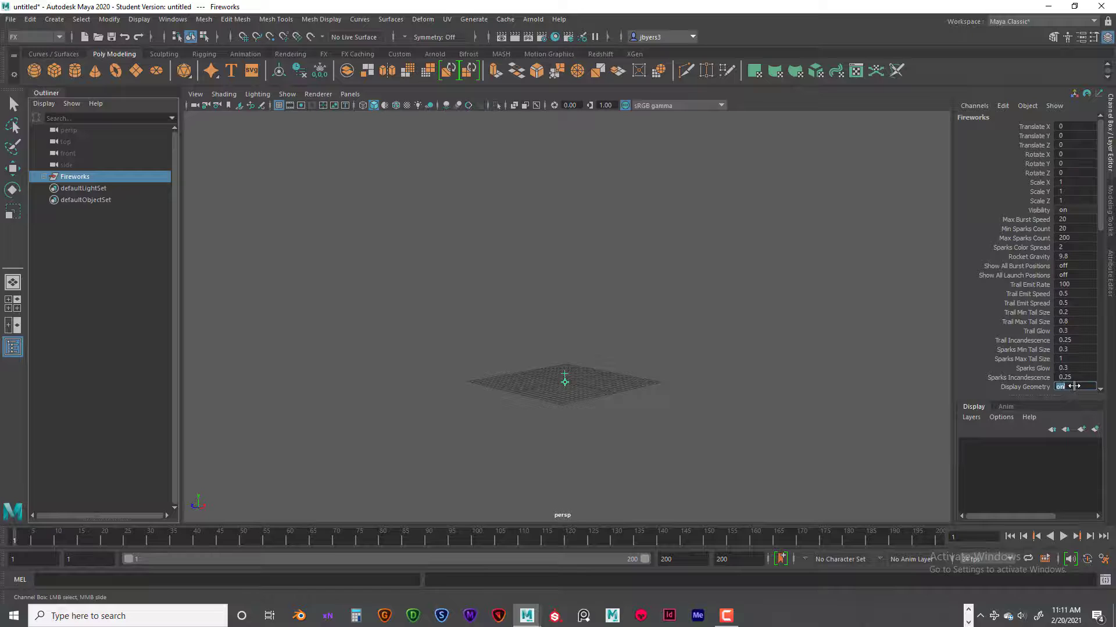
{"action": "type", "text": "off"}
{"action": "key", "text": "Return"}
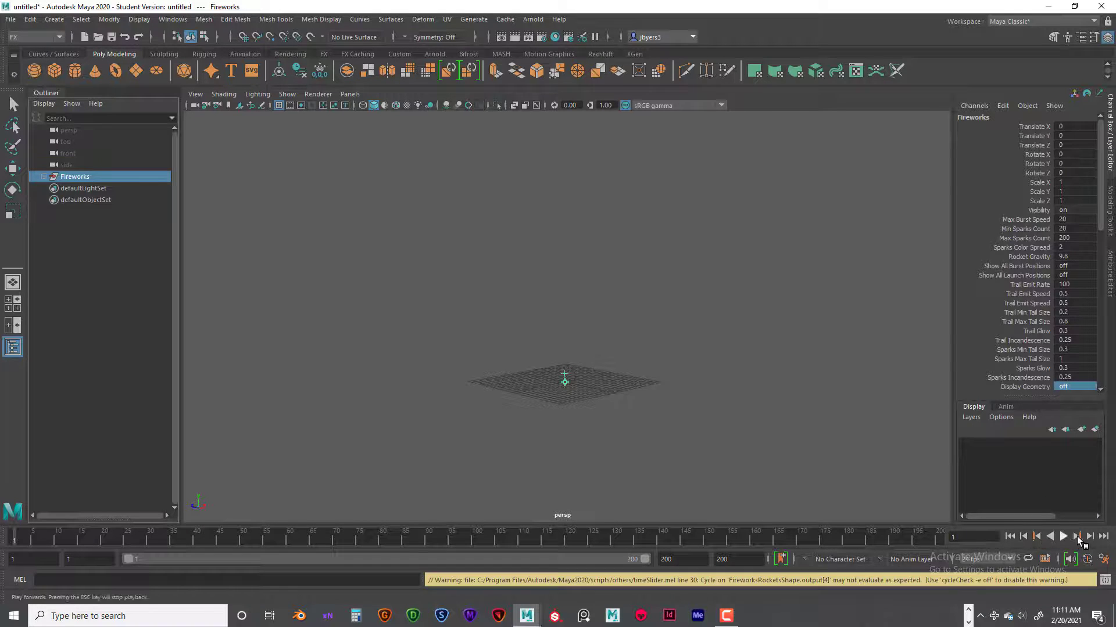
- Replay the fireworks from frame 1 and clear the selection to view the bursts
{"action": "left_click", "coordinate": [1063, 536]}
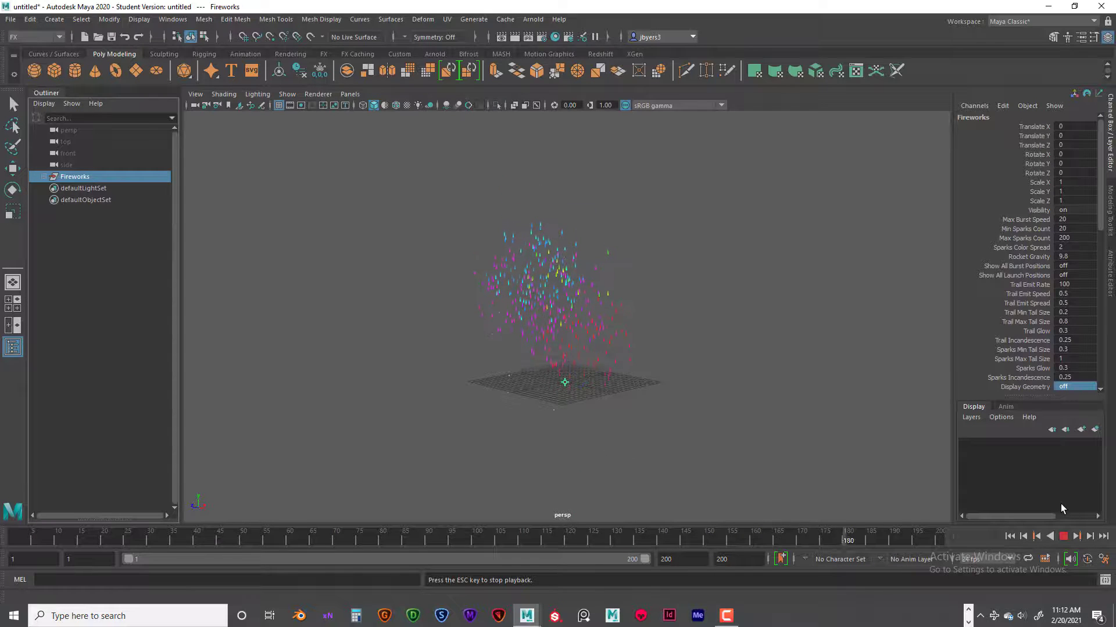
{"action": "left_click", "coordinate": [1063, 536]}
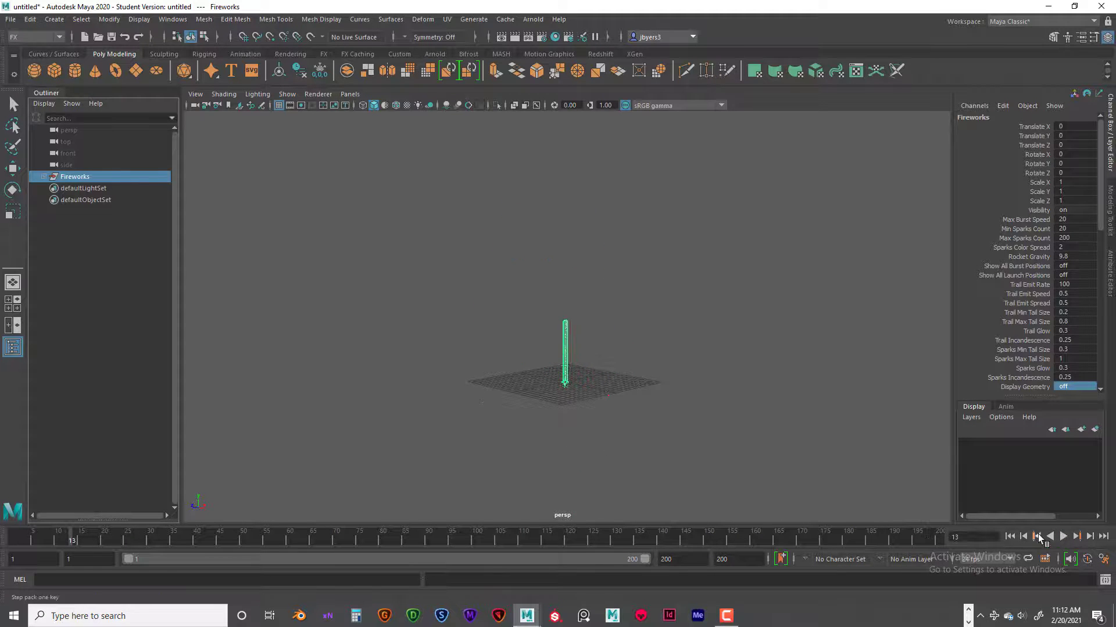
{"action": "left_click", "coordinate": [1009, 536]}
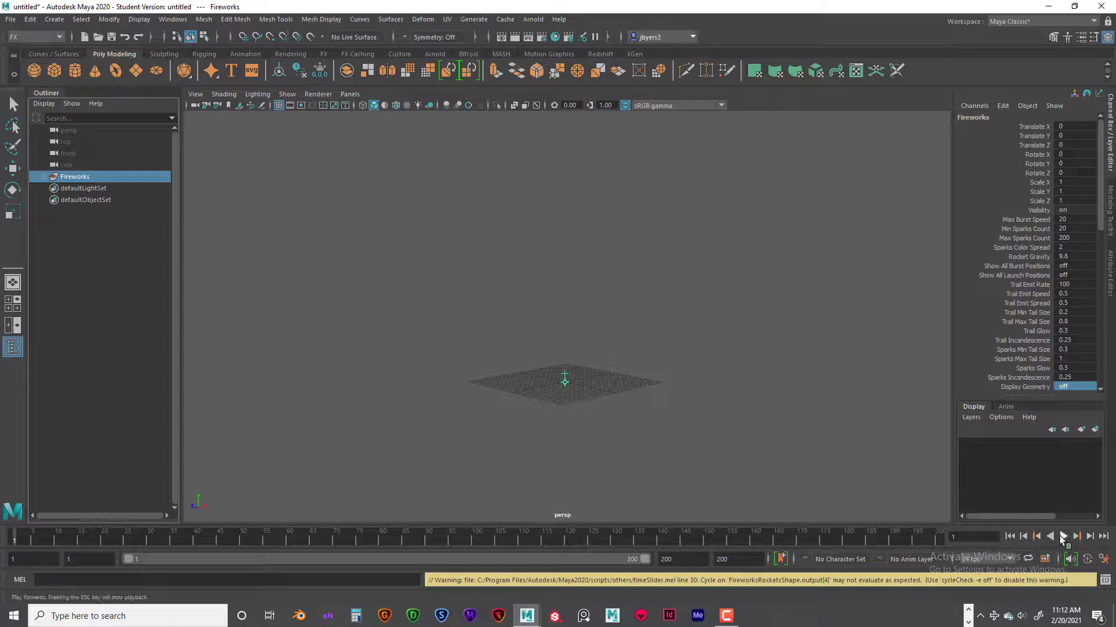
{"action": "left_click", "coordinate": [1063, 536]}
{"action": "left_click", "coordinate": [848, 407]}
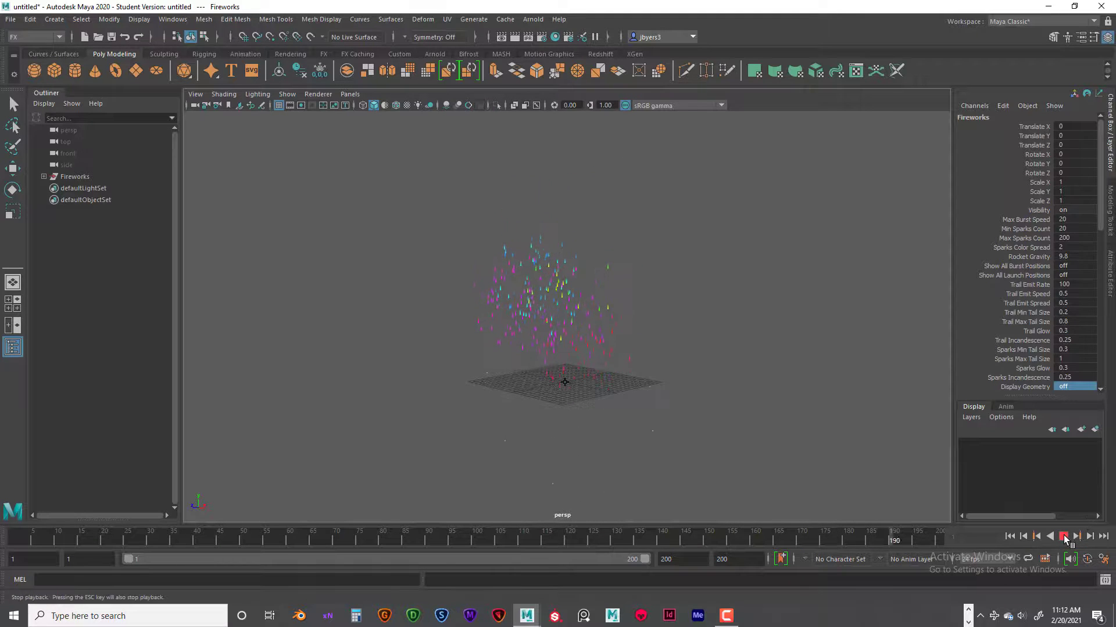
- Stop playback at frame 1, then pan and dolly the perspective view closer to the grid
{"action": "left_click", "coordinate": [1063, 536]}
{"action": "left_click", "coordinate": [1009, 536]}
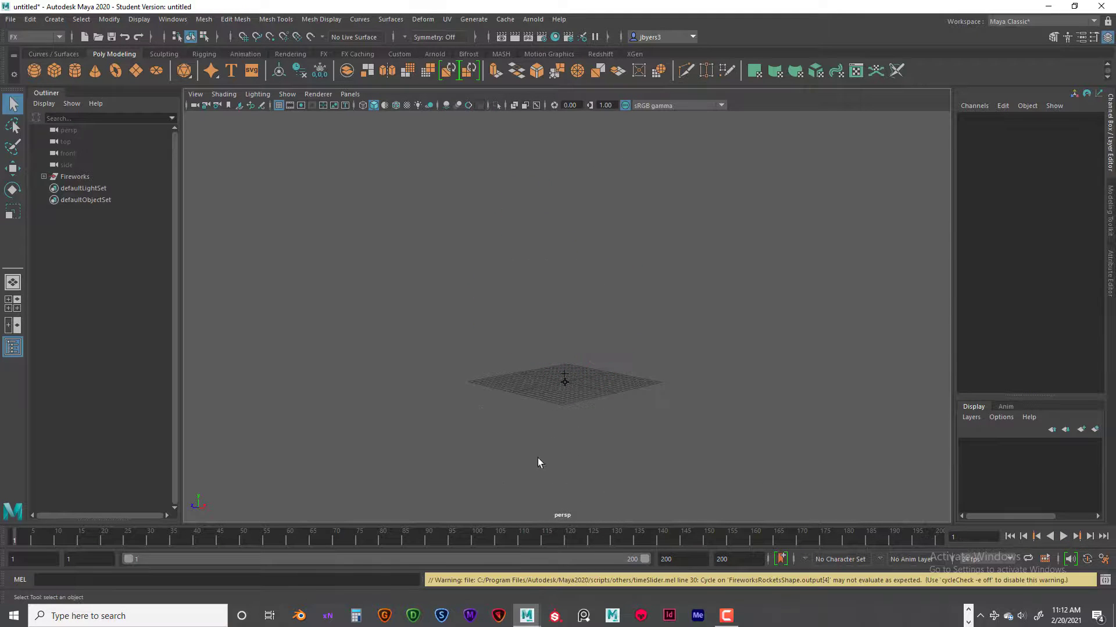
{"action": "scroll", "coordinate": [572, 410], "scroll_direction": "up", "scroll_amount": 2}
{"action": "scroll", "coordinate": [651, 372], "scroll_direction": "down", "scroll_amount": 1}
{"action": "scroll", "coordinate": [655, 368], "scroll_direction": "up", "scroll_amount": 3}
{"action": "middle_click_drag", "start_coordinate": [655, 368], "coordinate": [679, 262], "text": "alt"}
{"action": "right_click_drag", "start_coordinate": [675, 281], "coordinate": [707, 286], "text": "alt"}
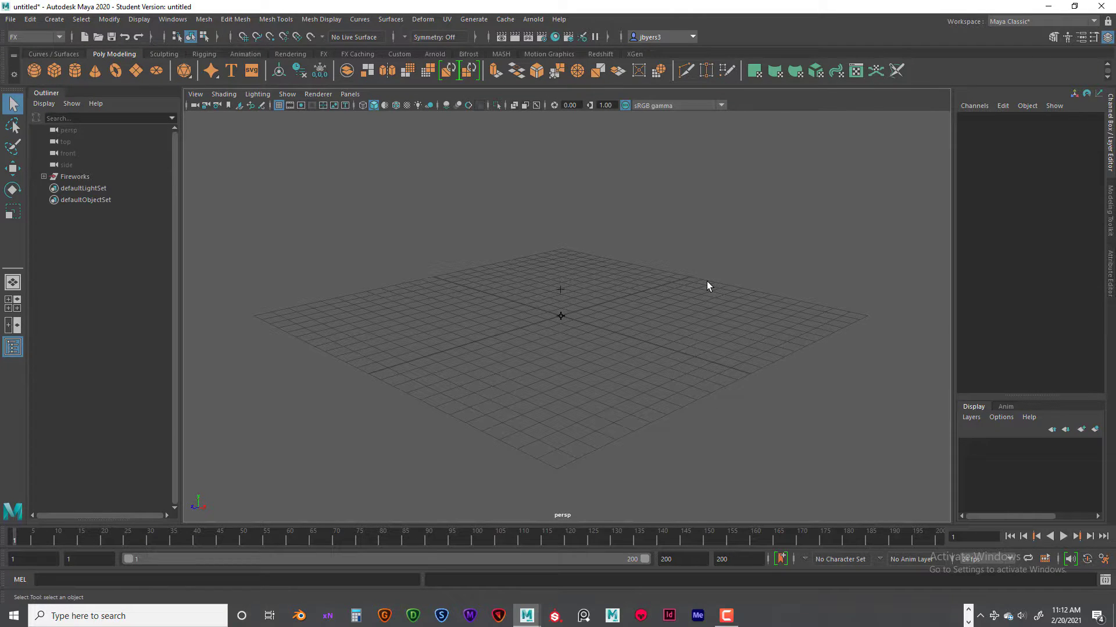